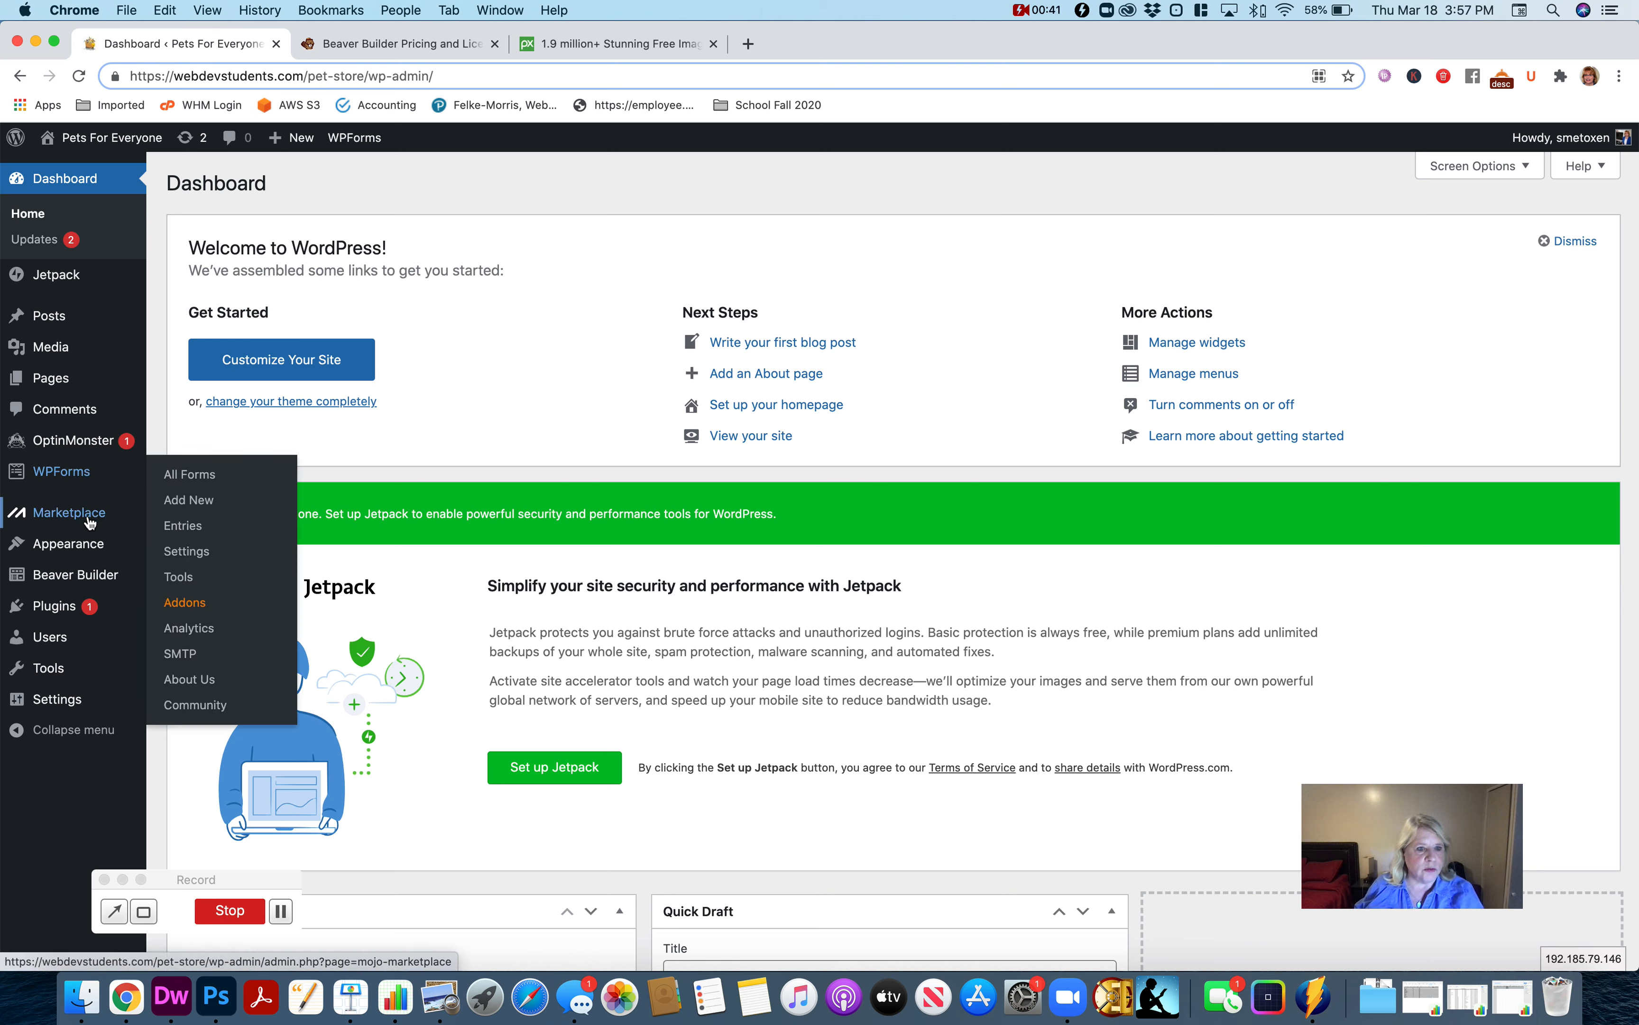
Review the site's installed themes and the list of installed plugins.
mouse_move(88, 536)
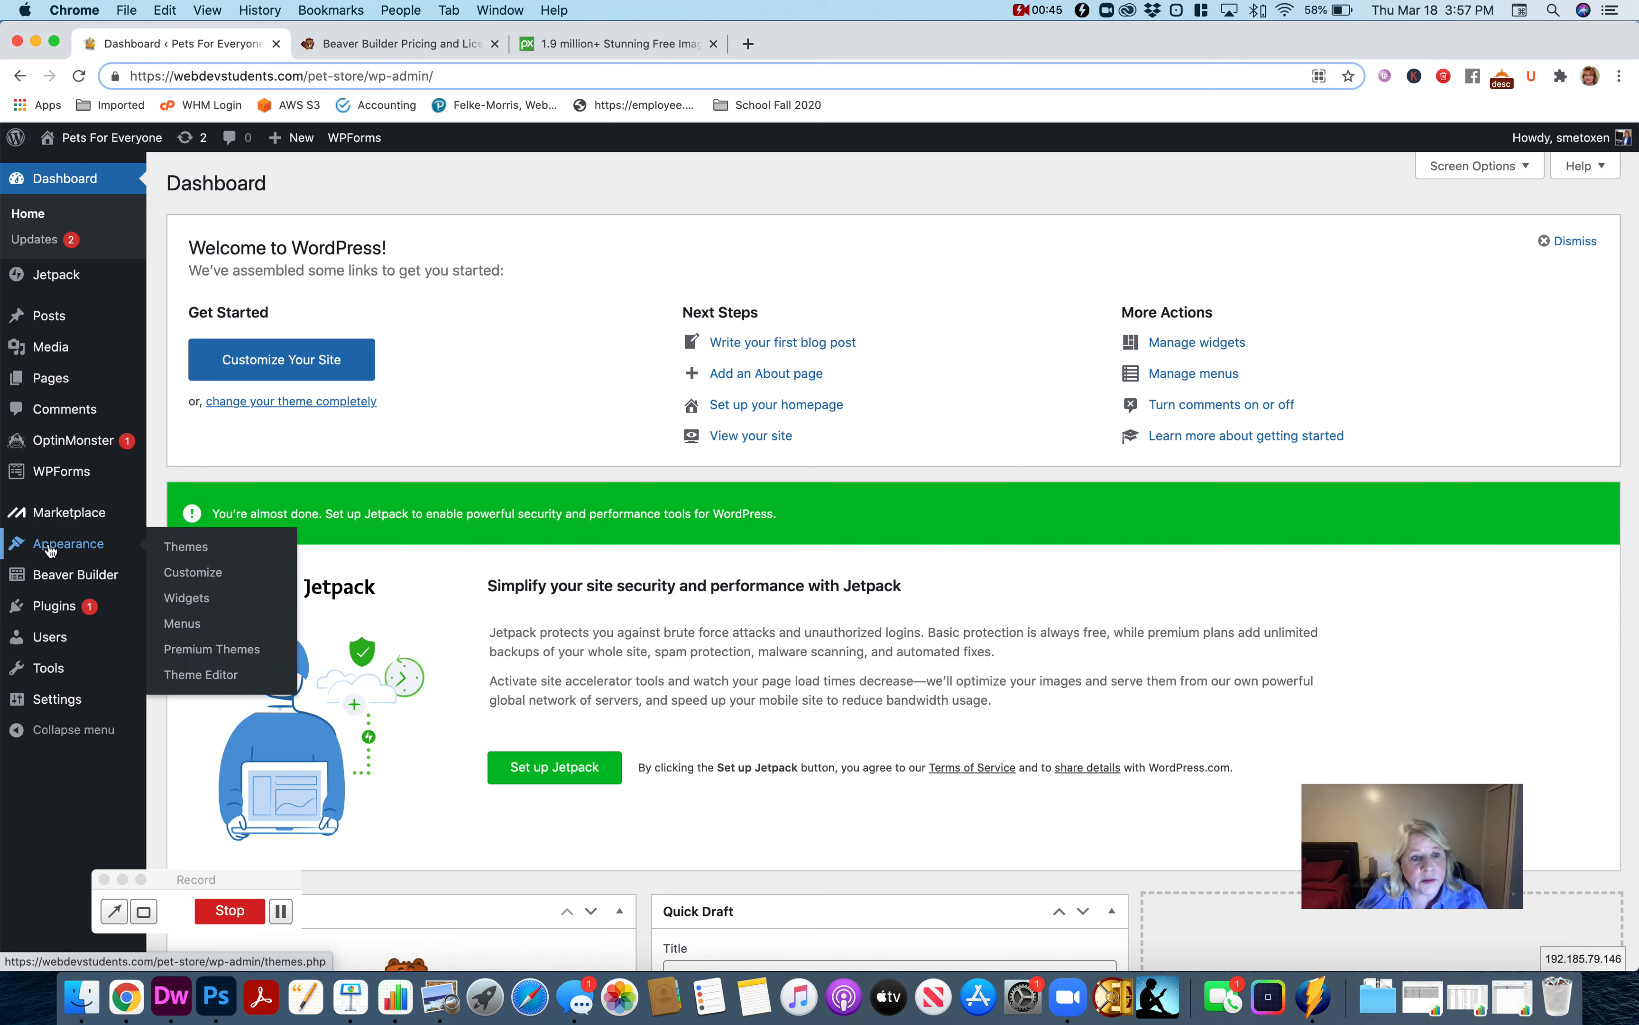
left_click(195, 554)
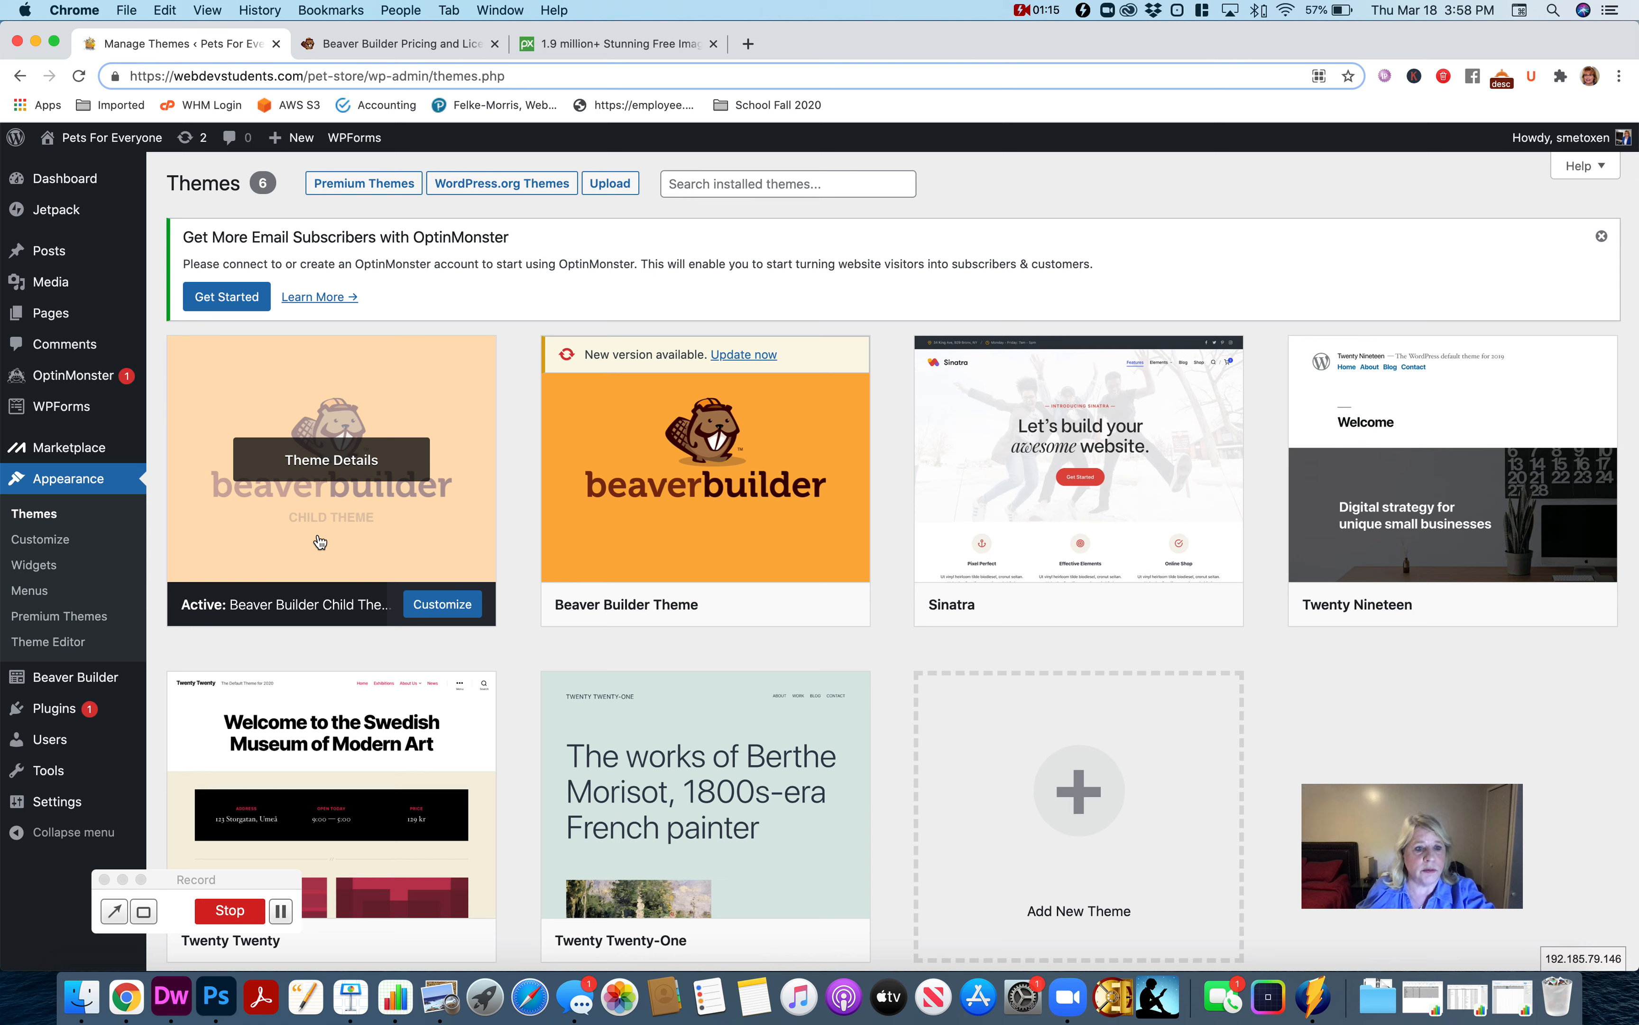
mouse_move(119, 721)
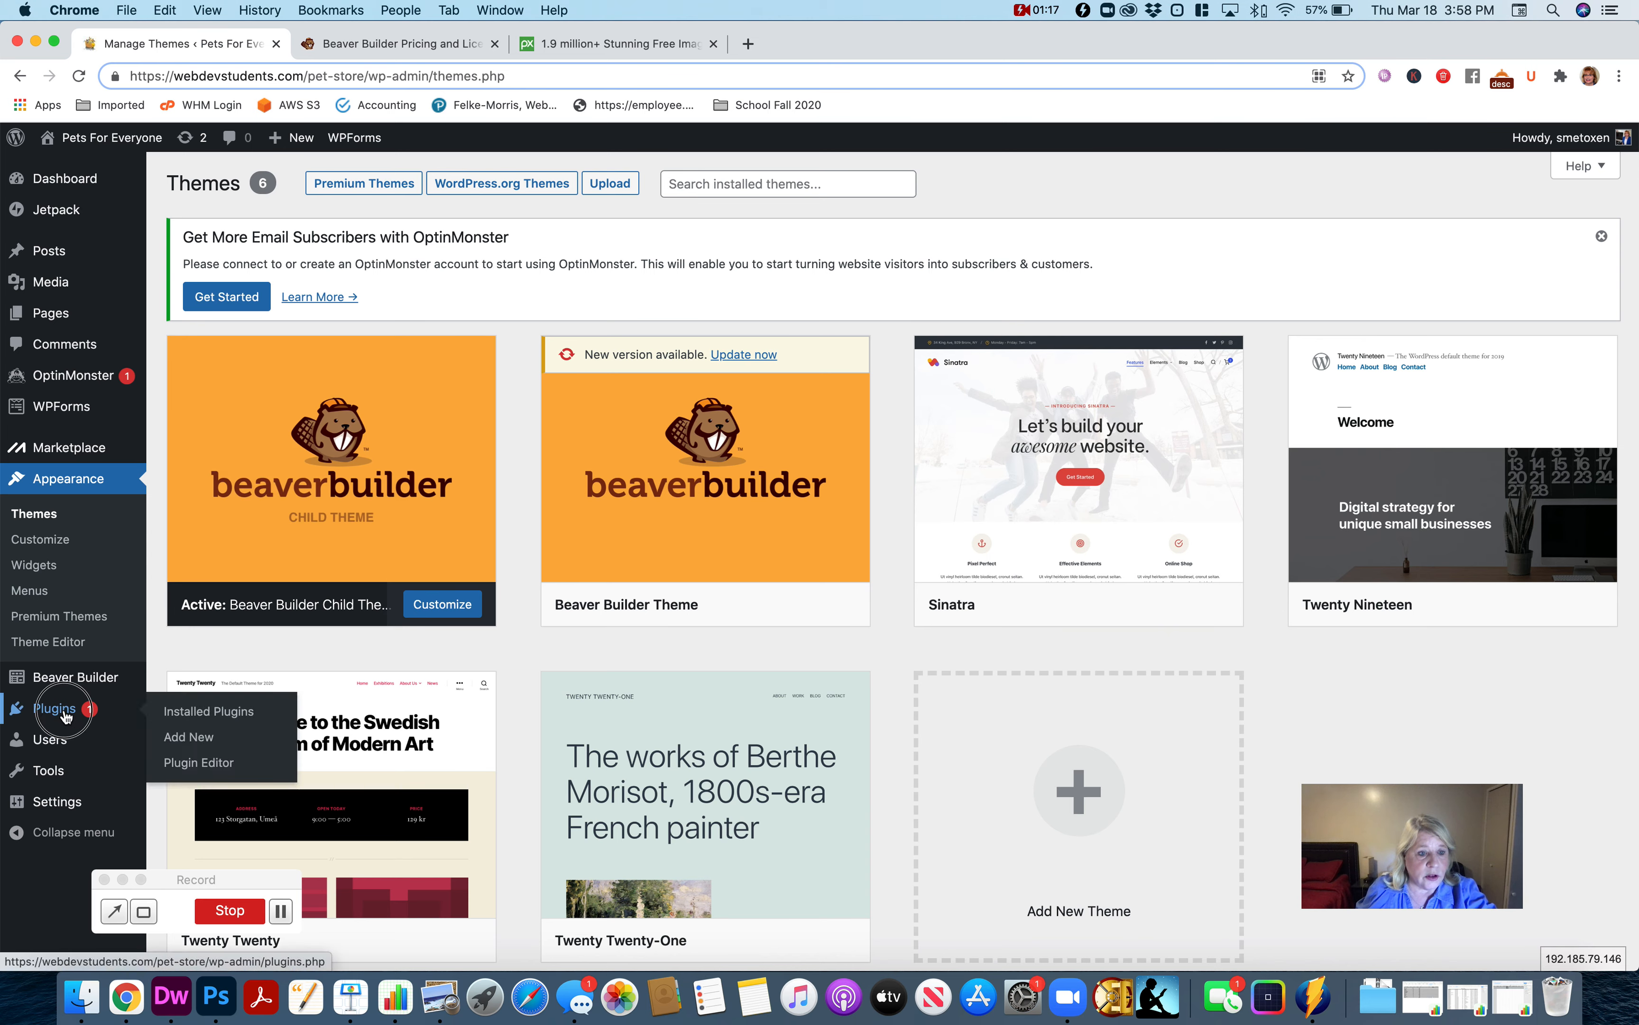
left_click(236, 715)
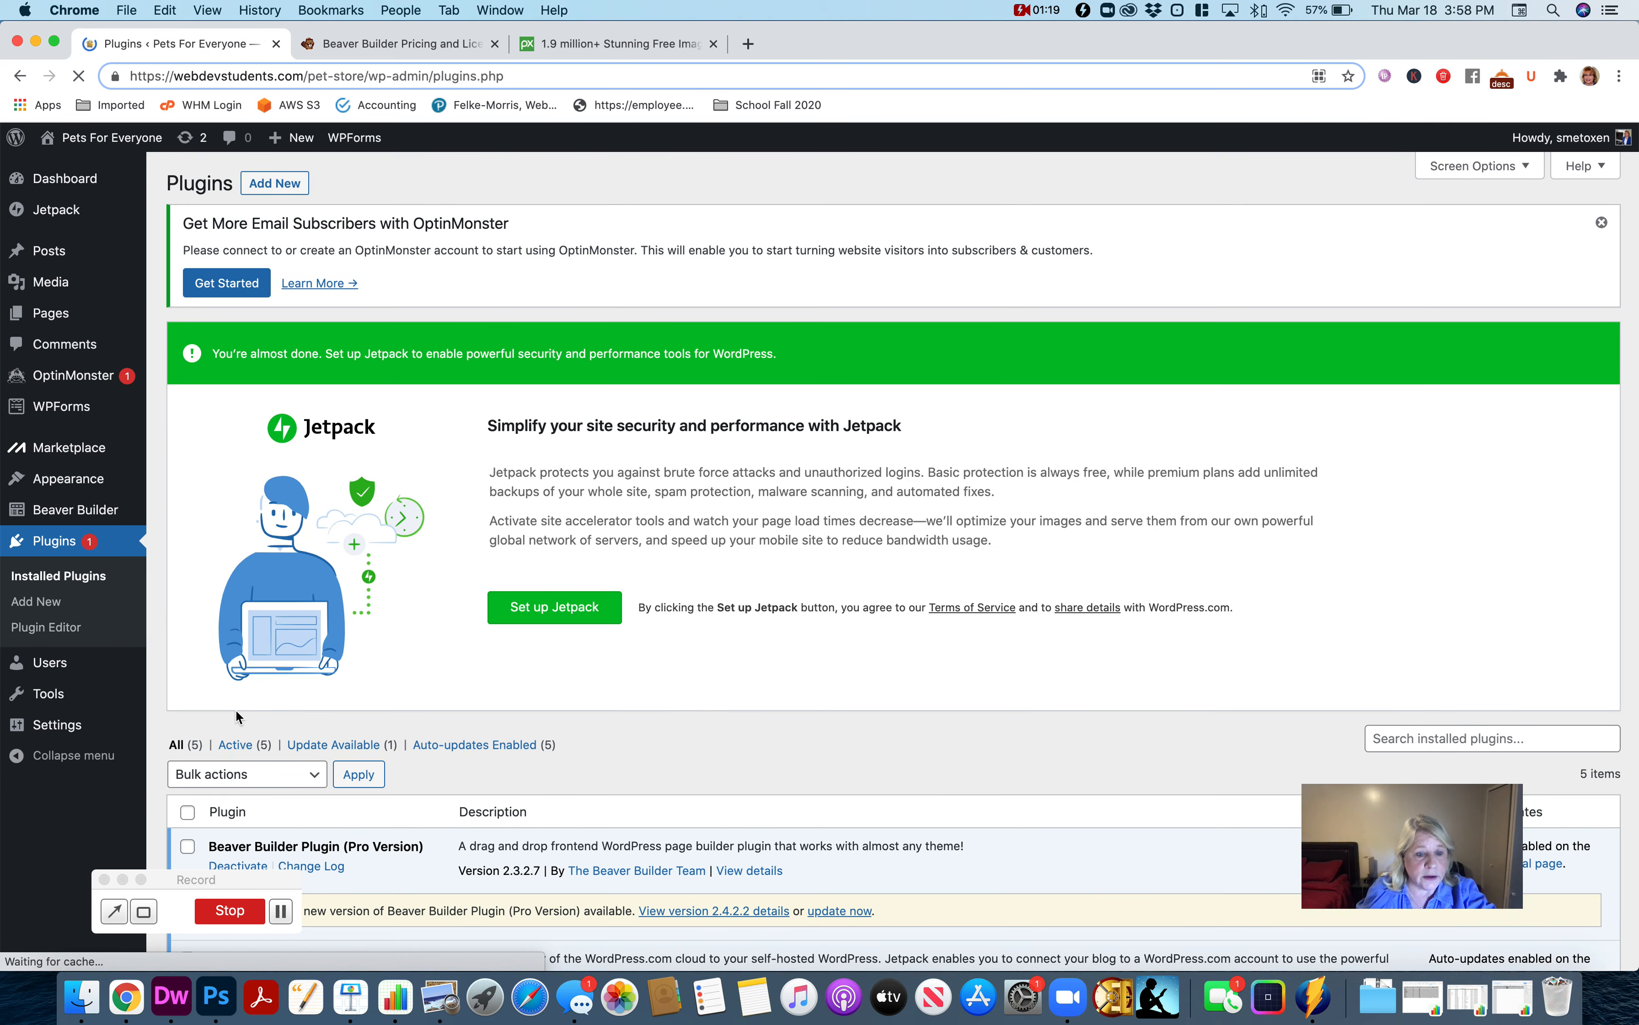
scroll(943, 595, "down", 3)
scroll(943, 594, "down", 3)
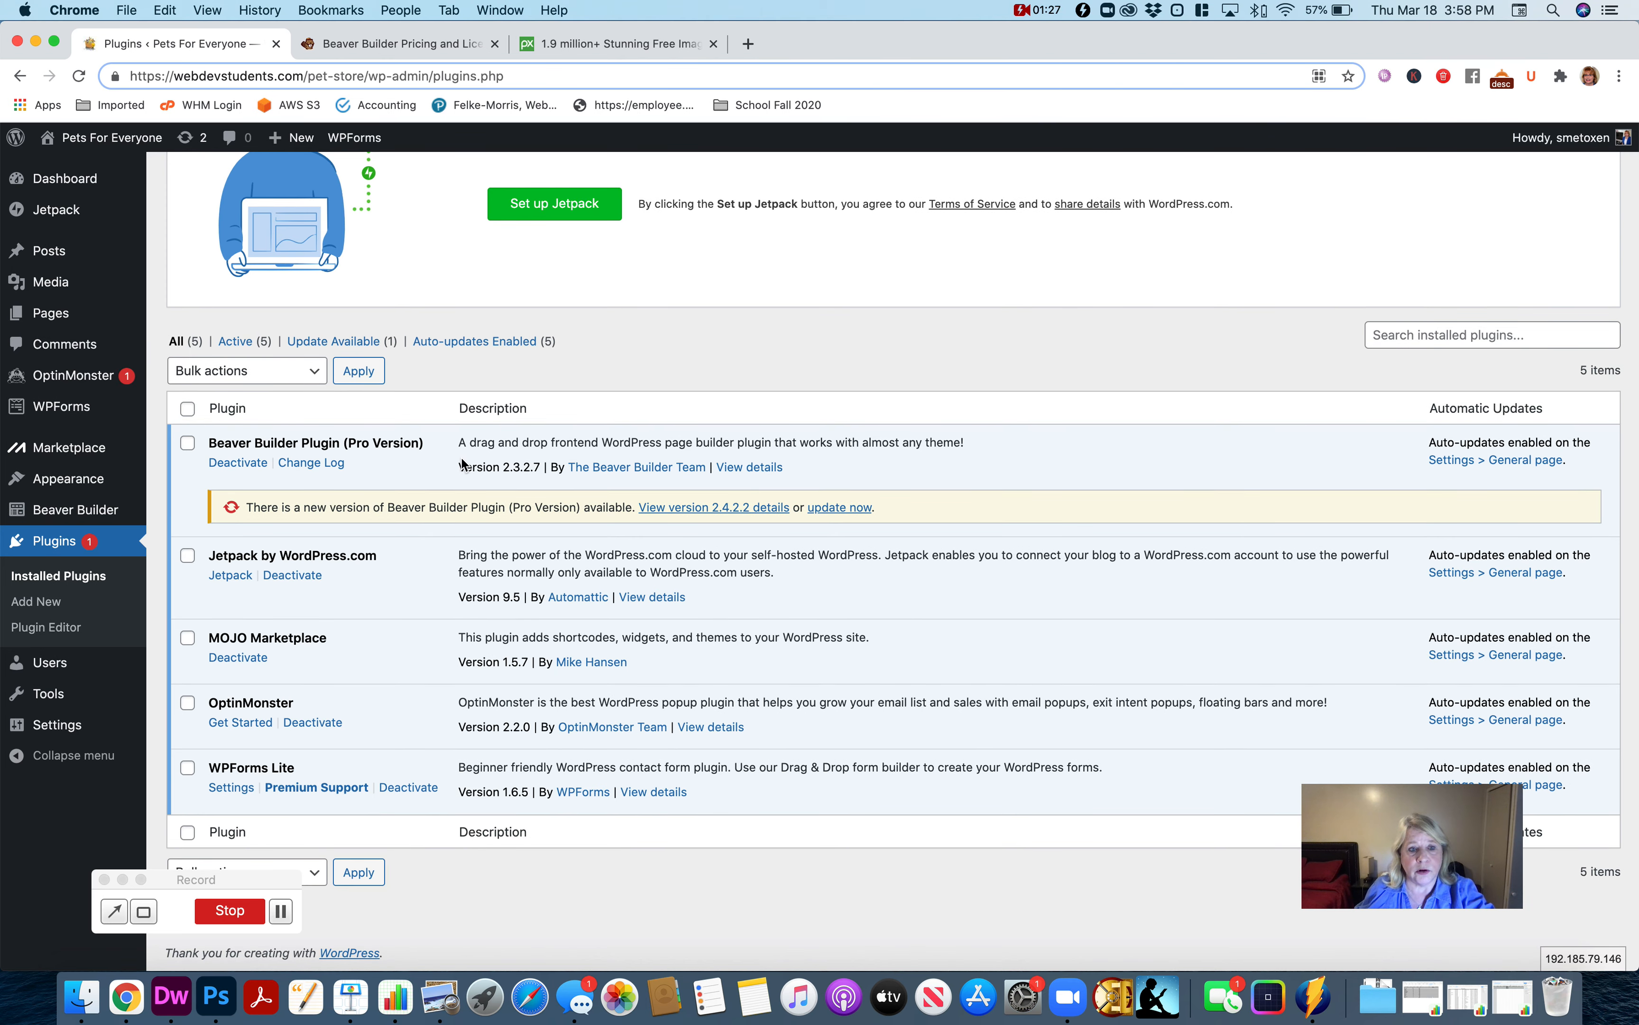
scroll(496, 462, "up", 6)
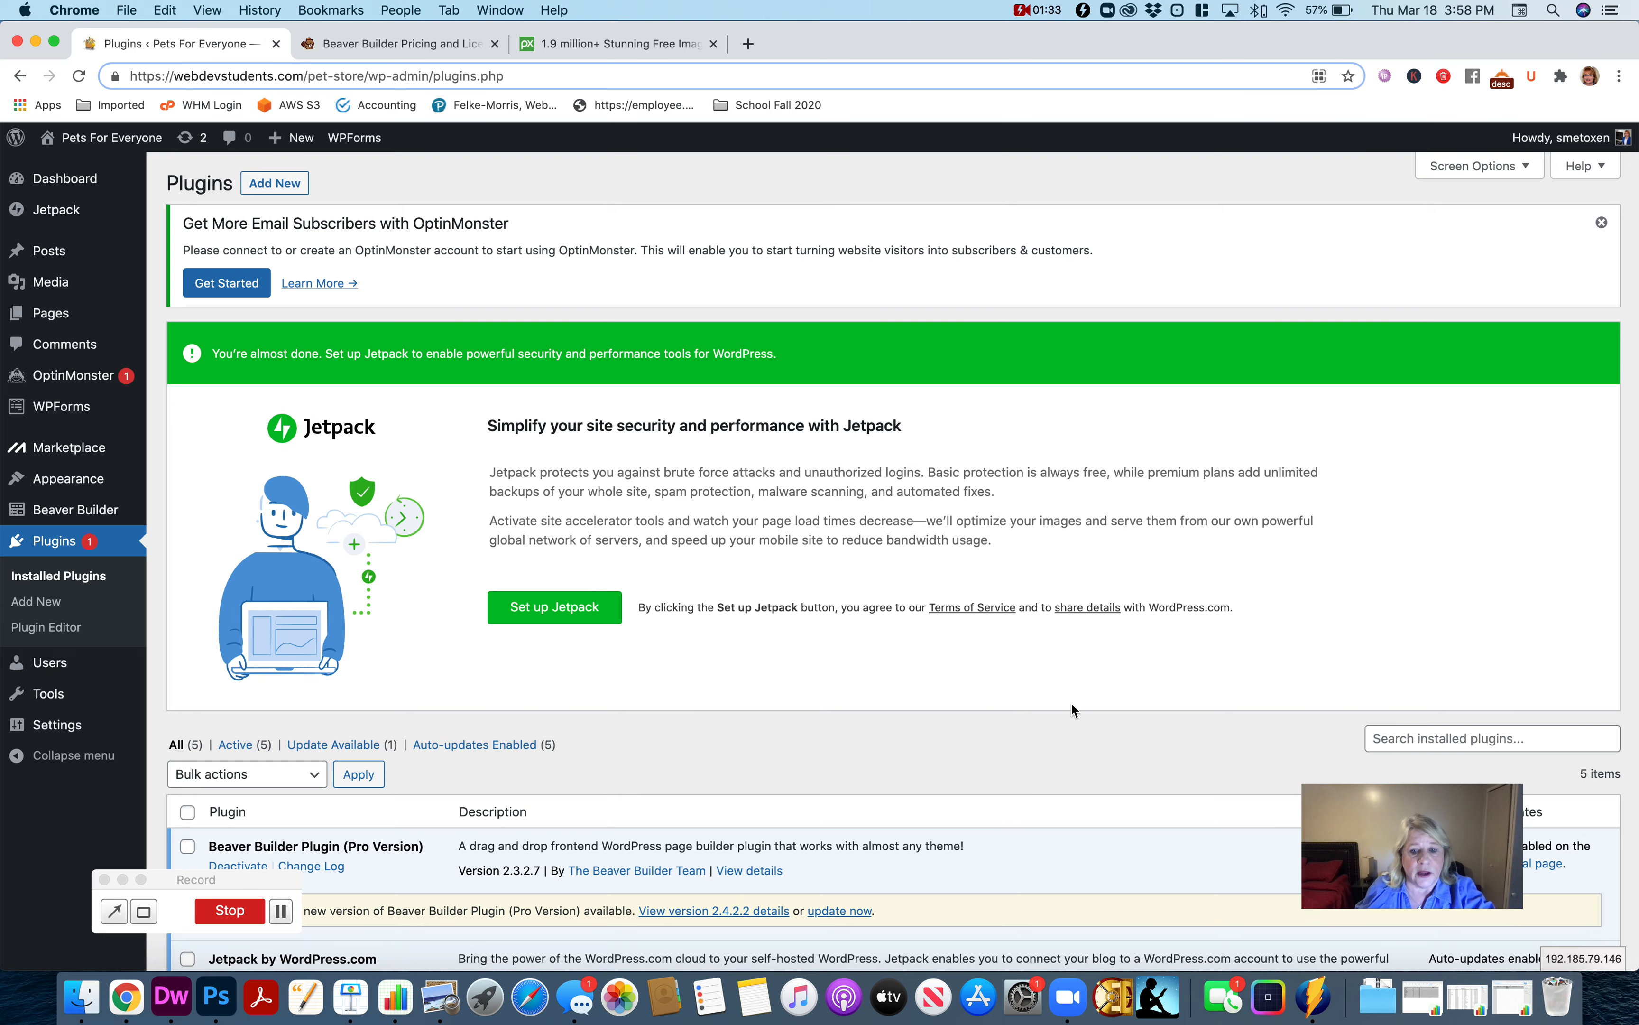
scroll(1073, 708, "down", 5)
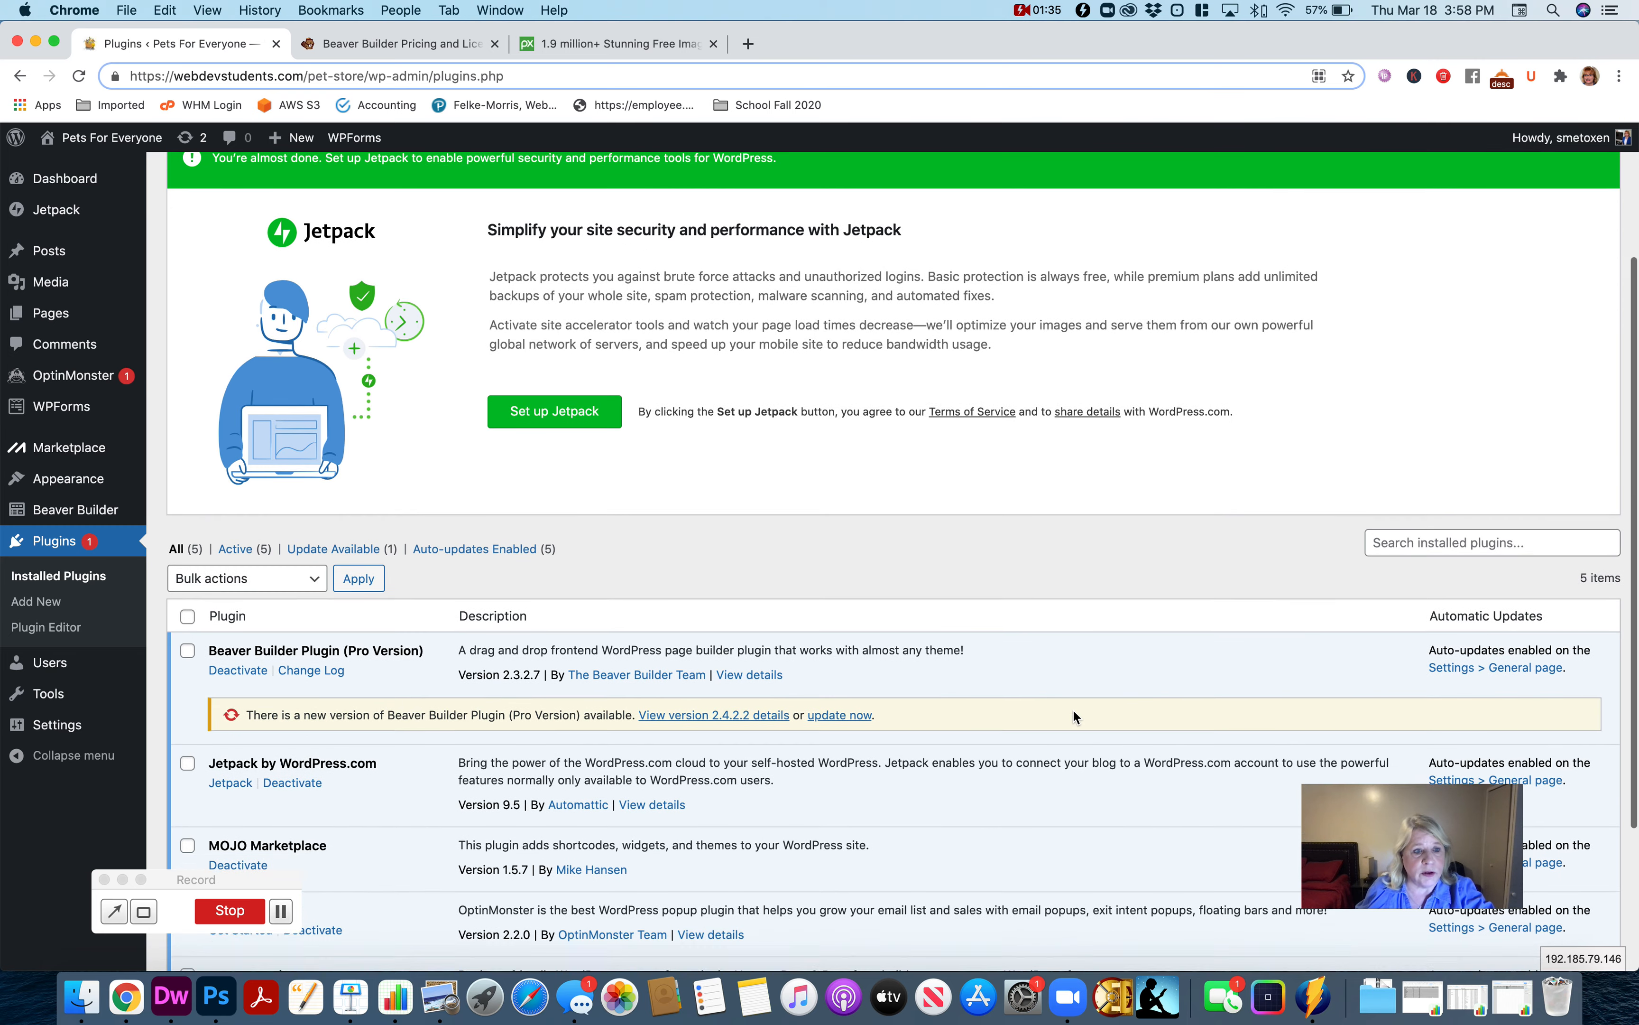
scroll(1071, 708, "up", 5)
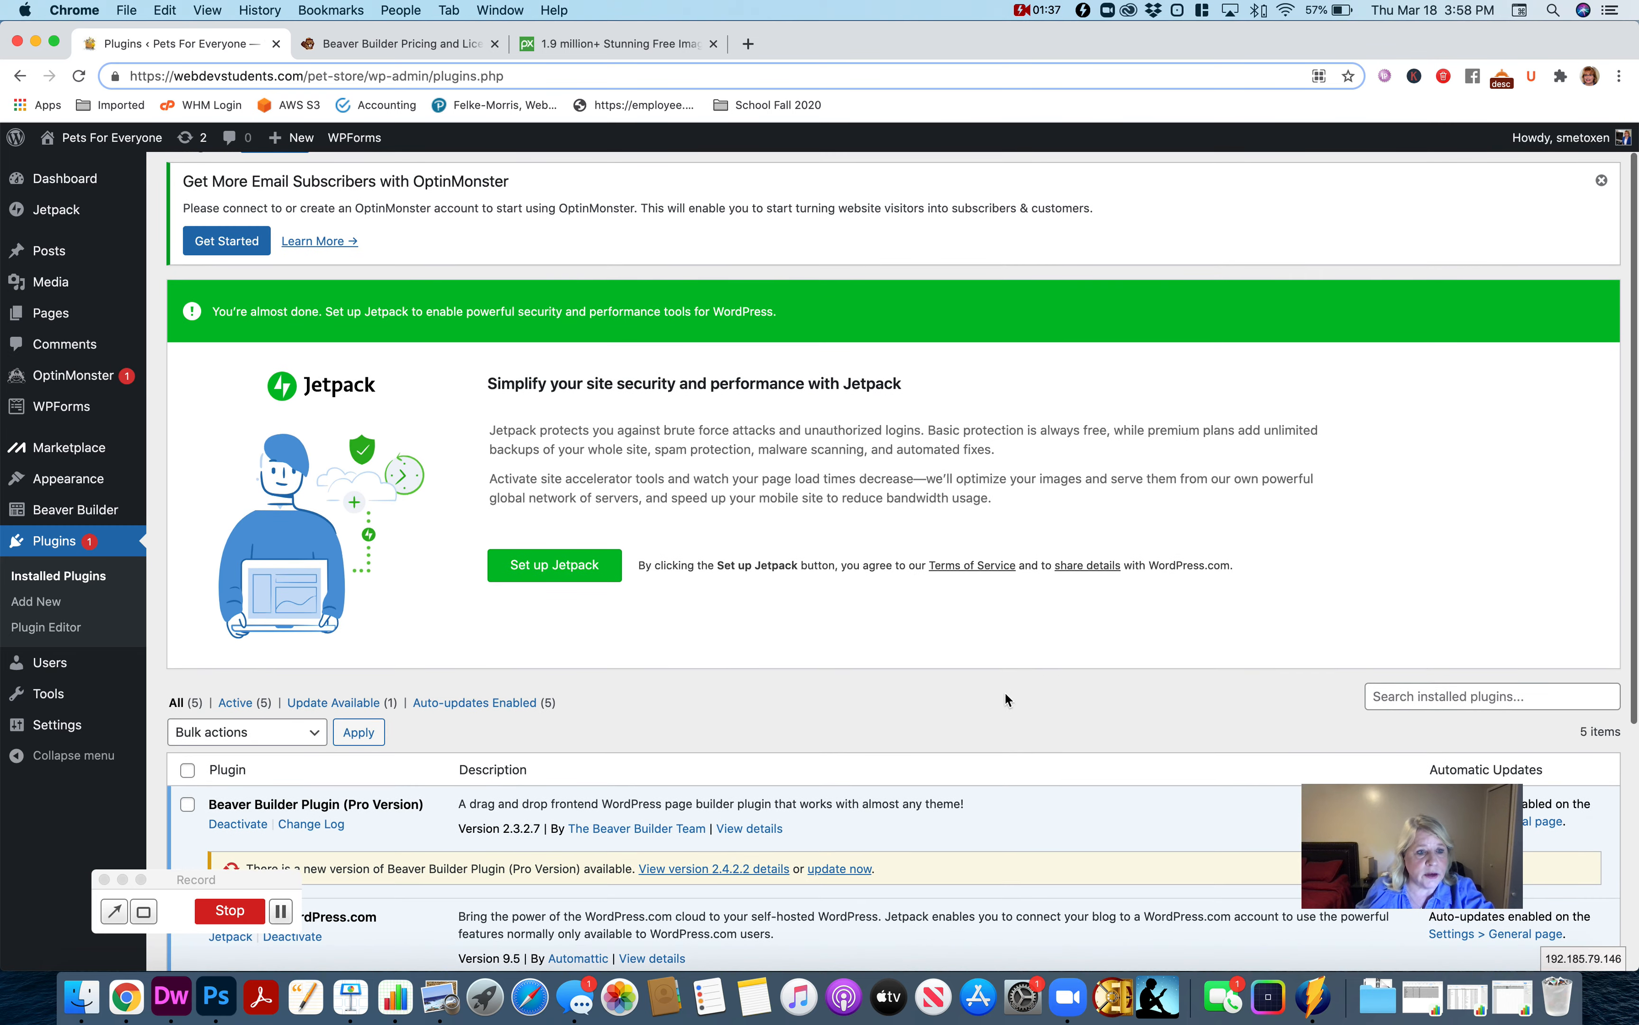
Look at the Beaver Builder templates list and the Beaver Builder settings page.
mouse_move(91, 515)
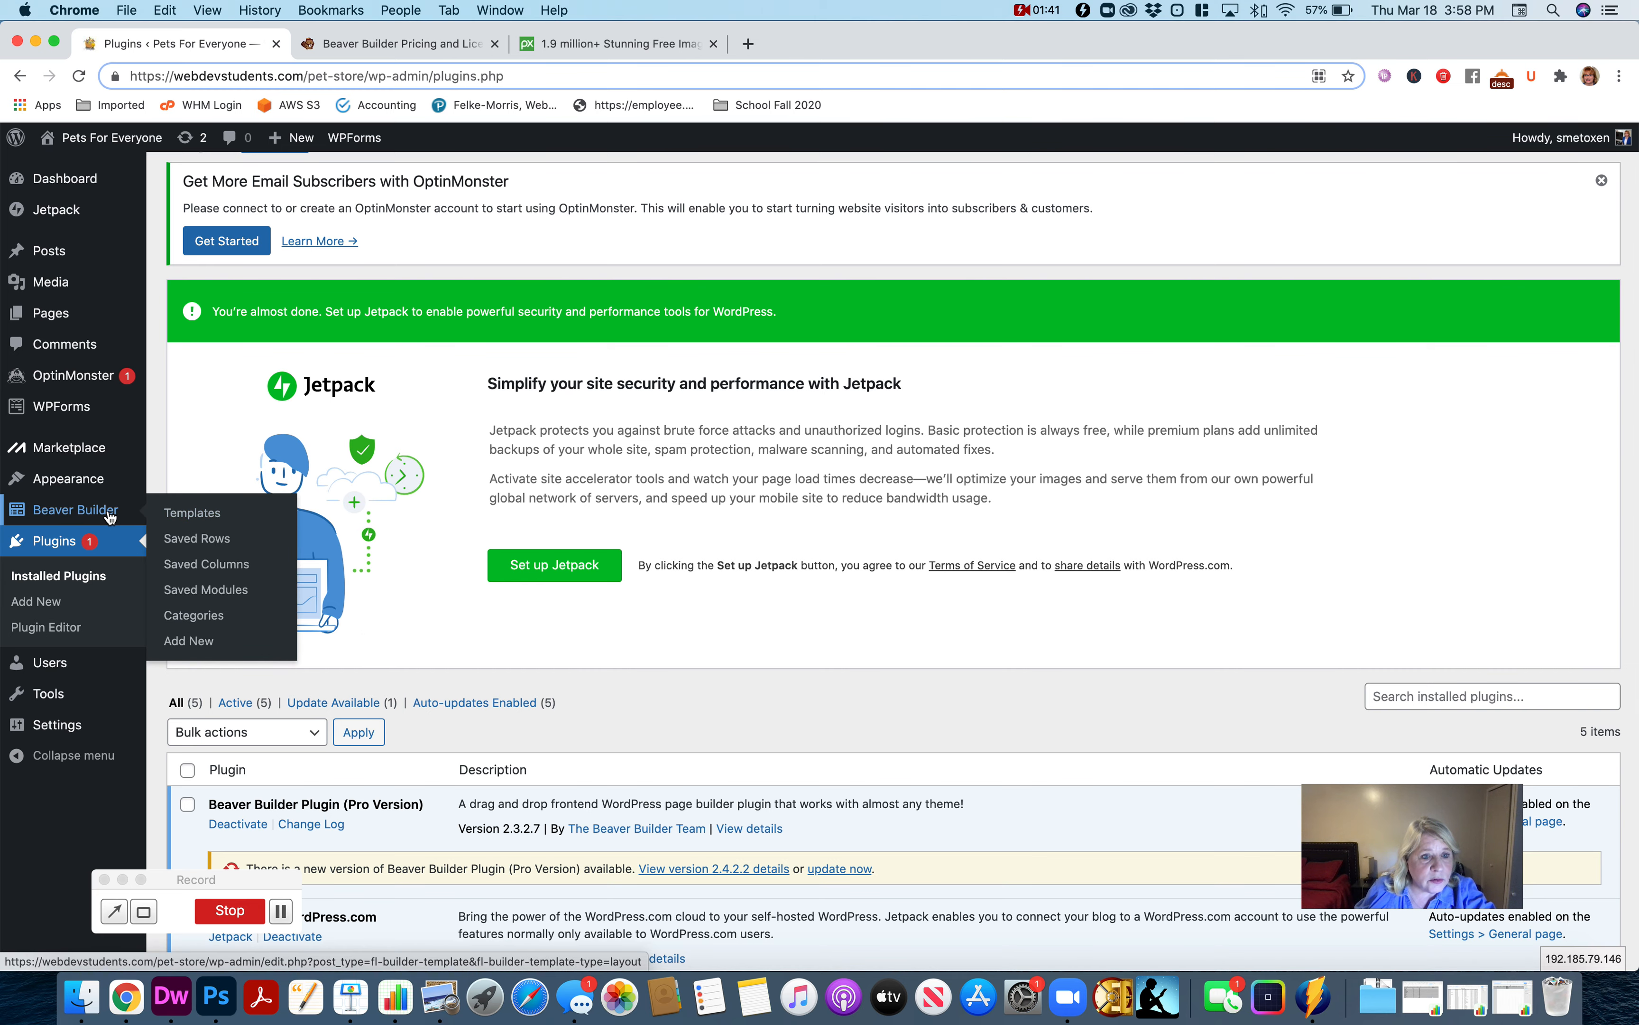
left_click(110, 517)
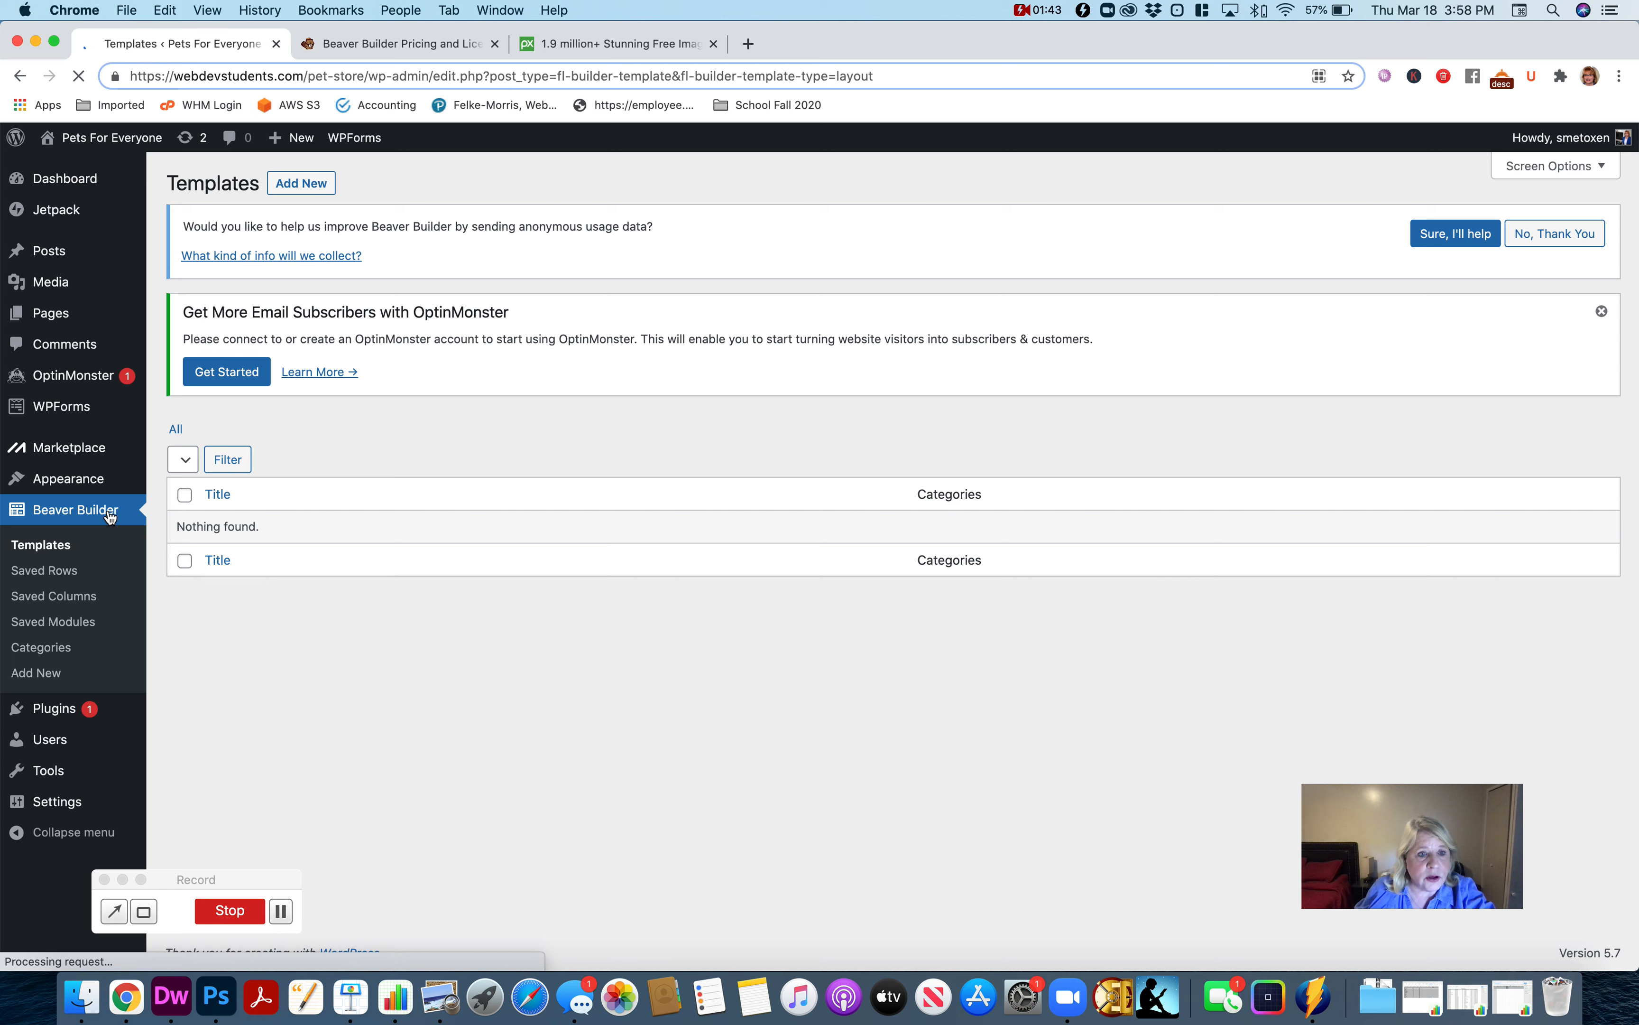
mouse_move(85, 803)
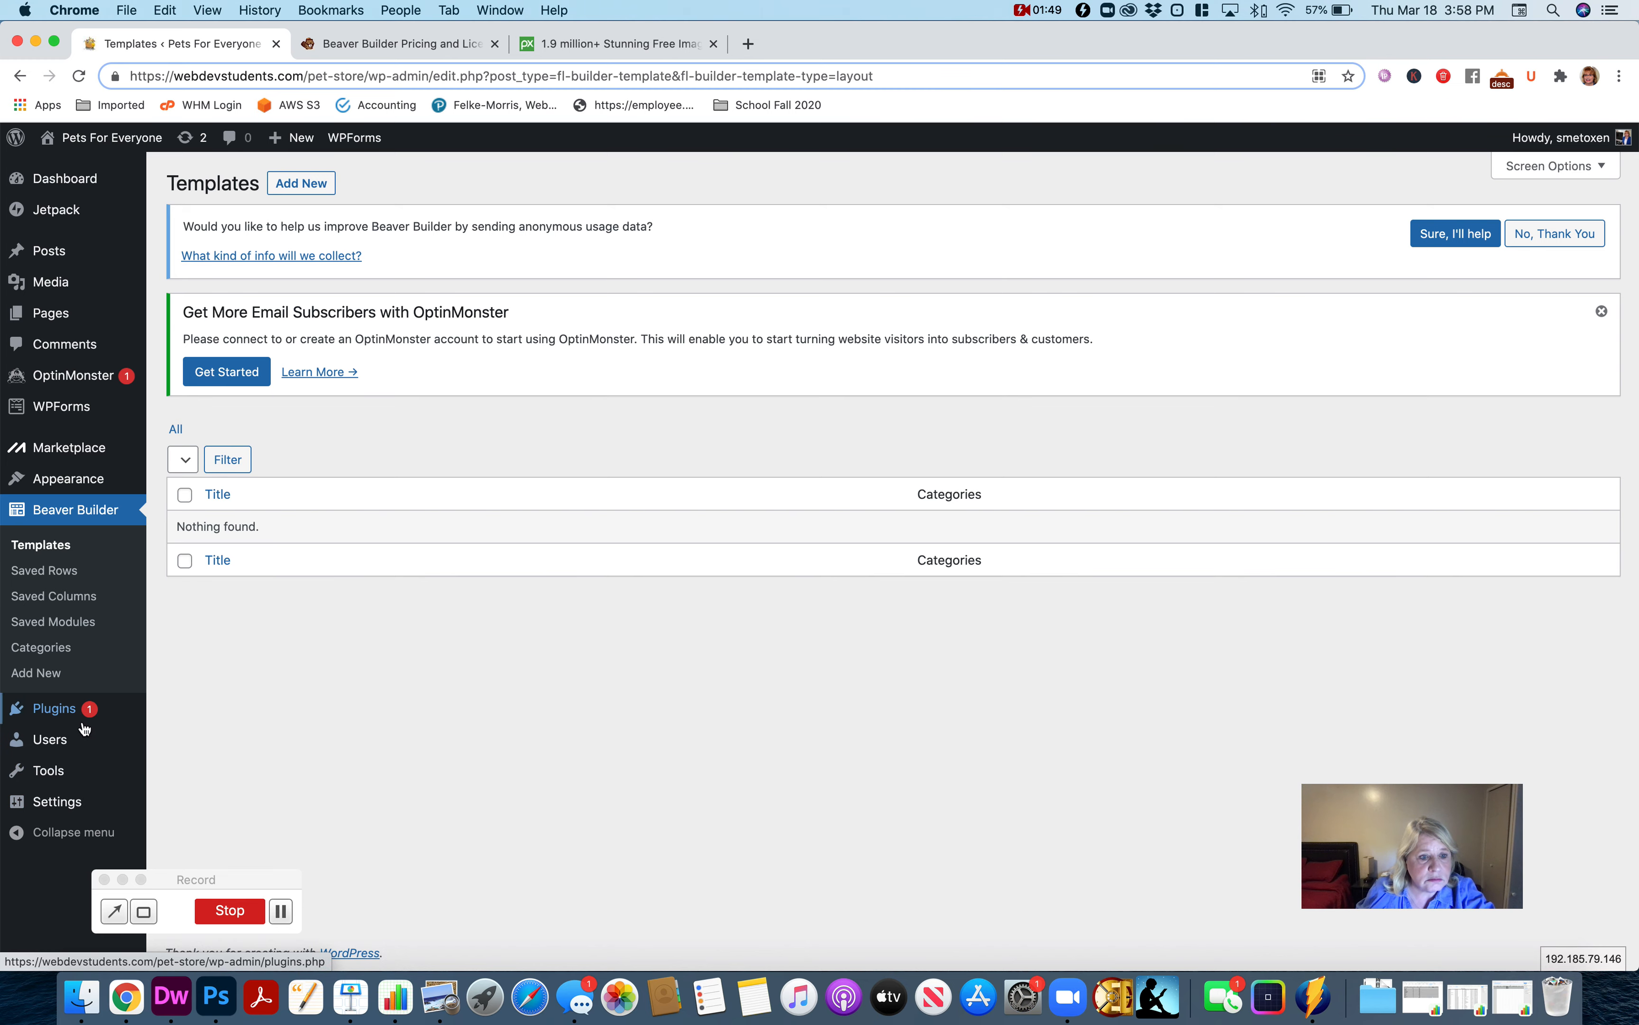
scroll(173, 805, "down", 1)
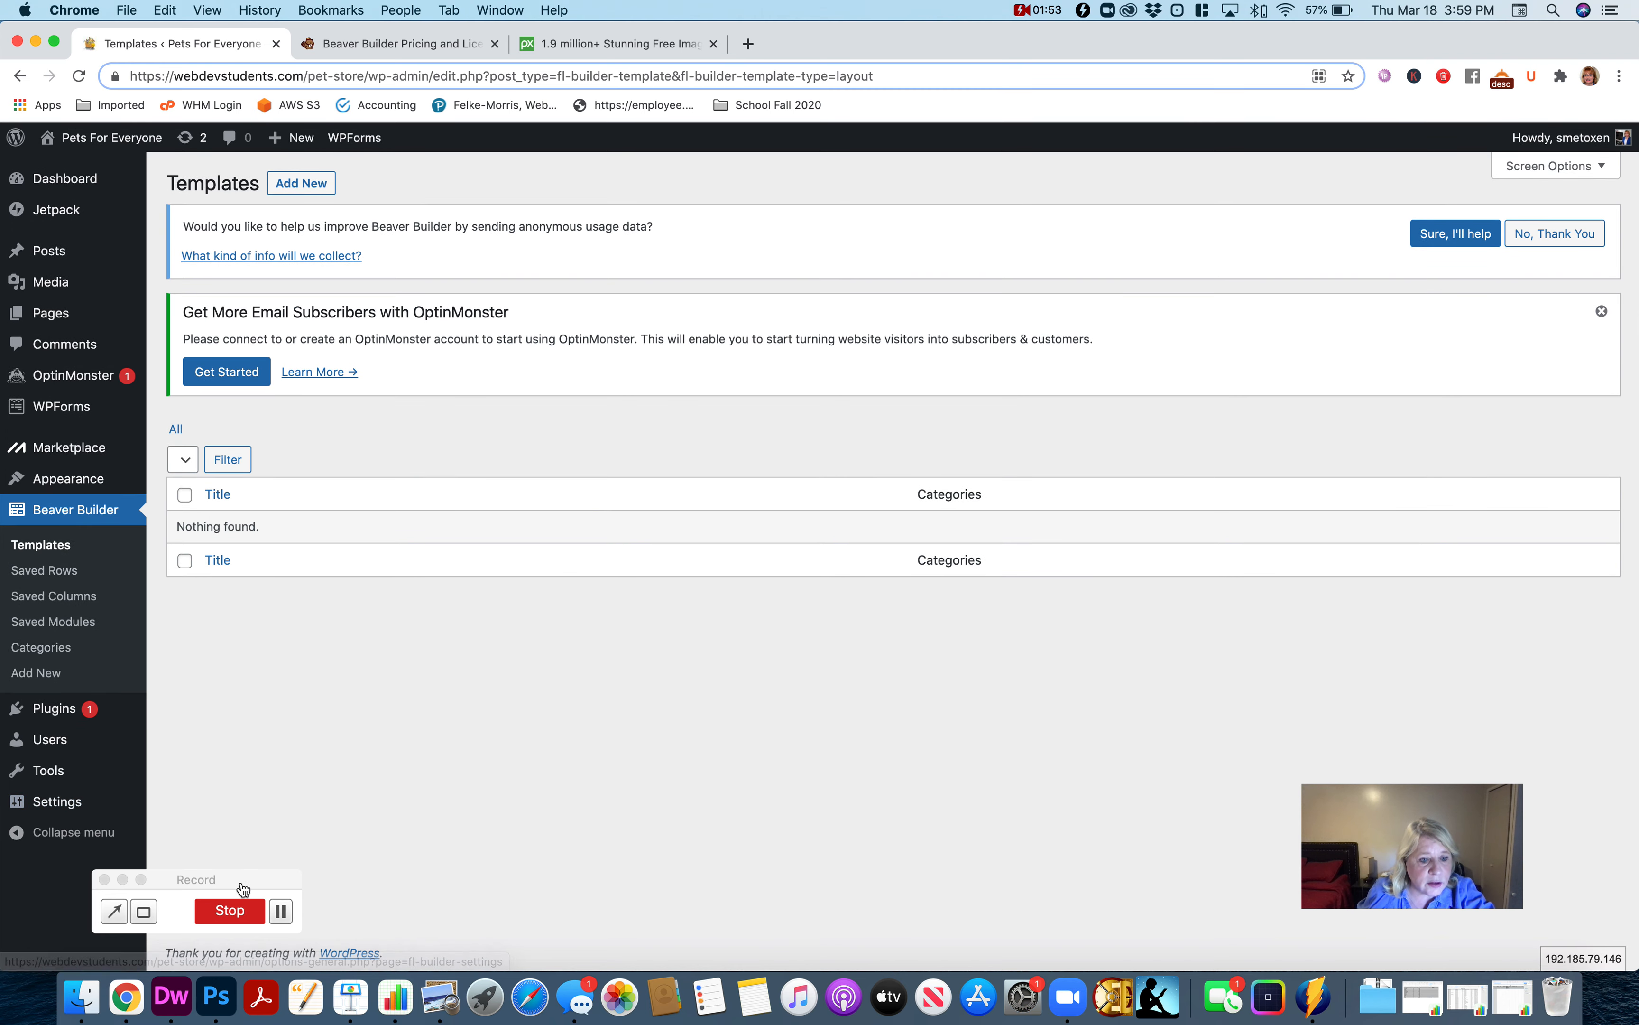
left_click_drag(254, 887, 579, 903)
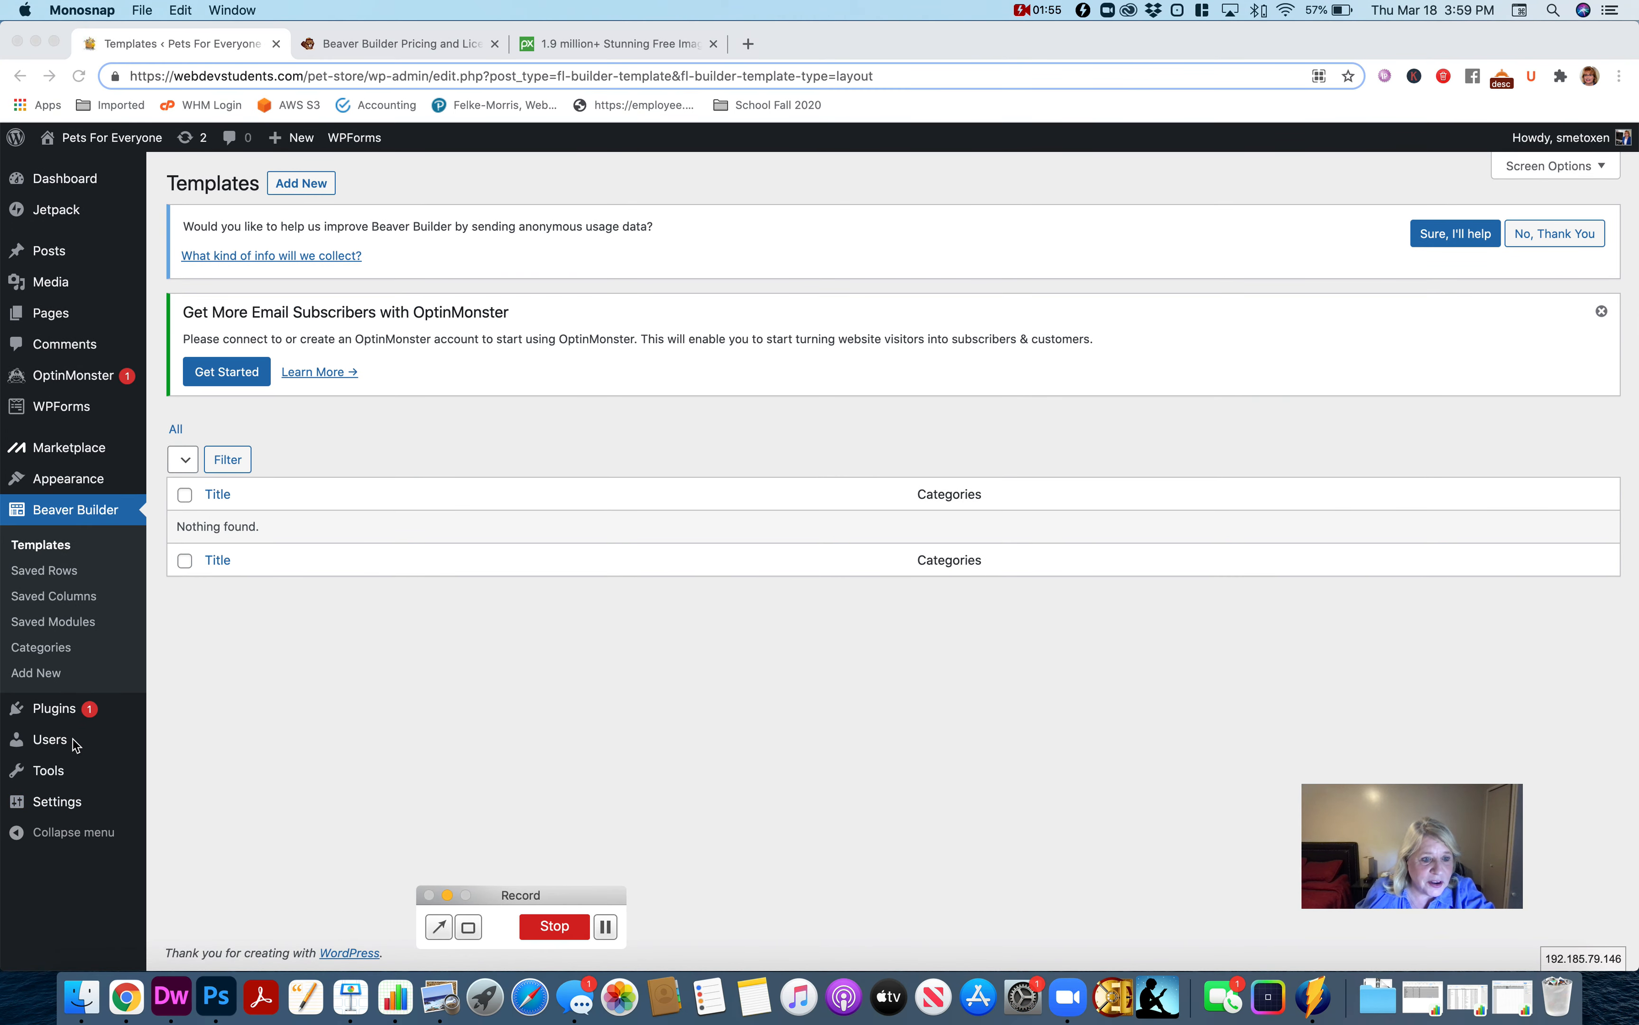
left_click(68, 807)
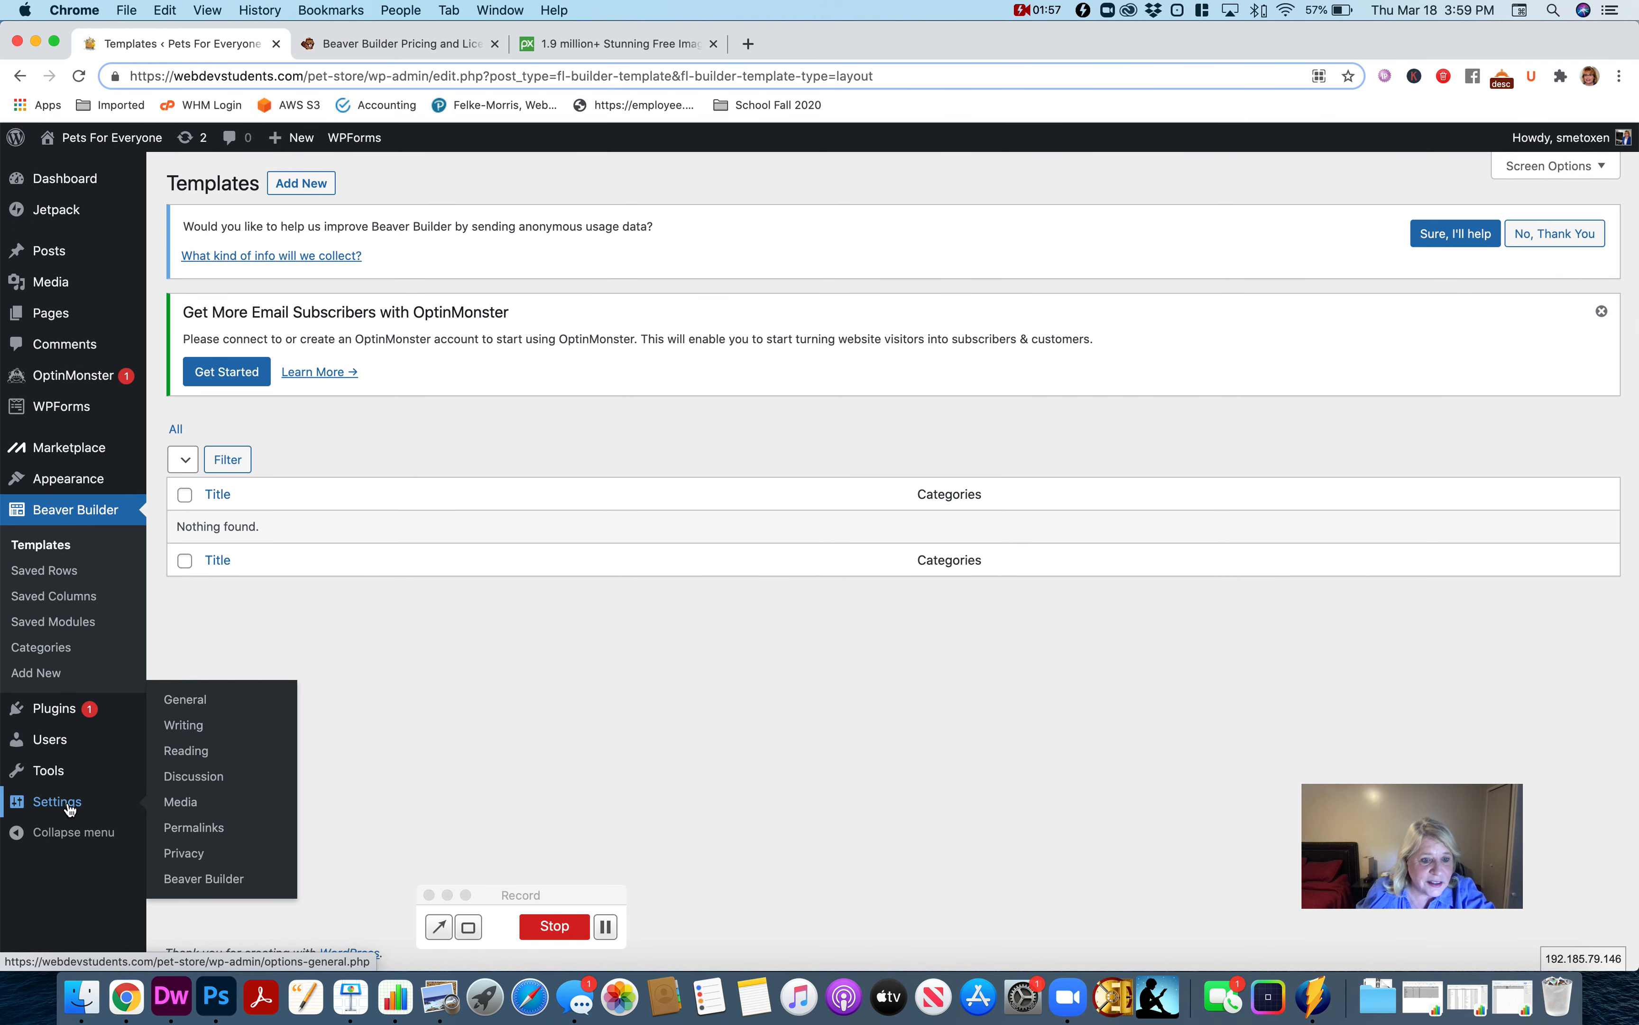
left_click(202, 880)
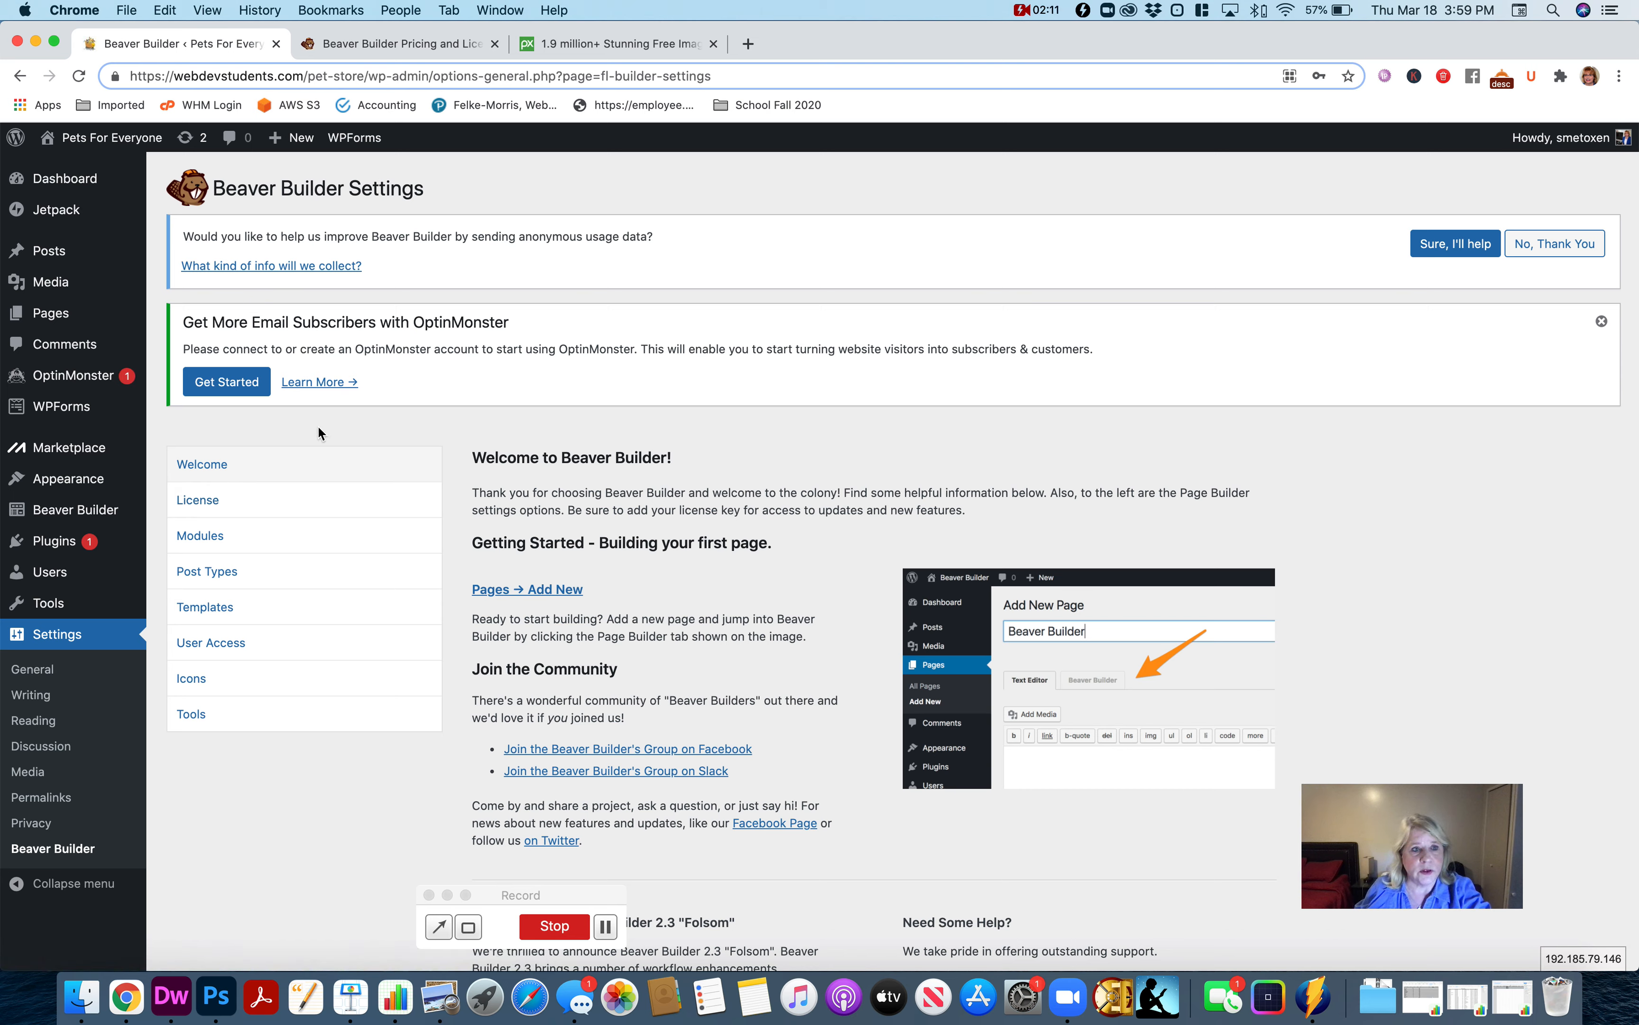
View the live Pets For Everyone site and check the Beaver Builder pricing page before returning to examine the site down to its footer.
mouse_move(95, 153)
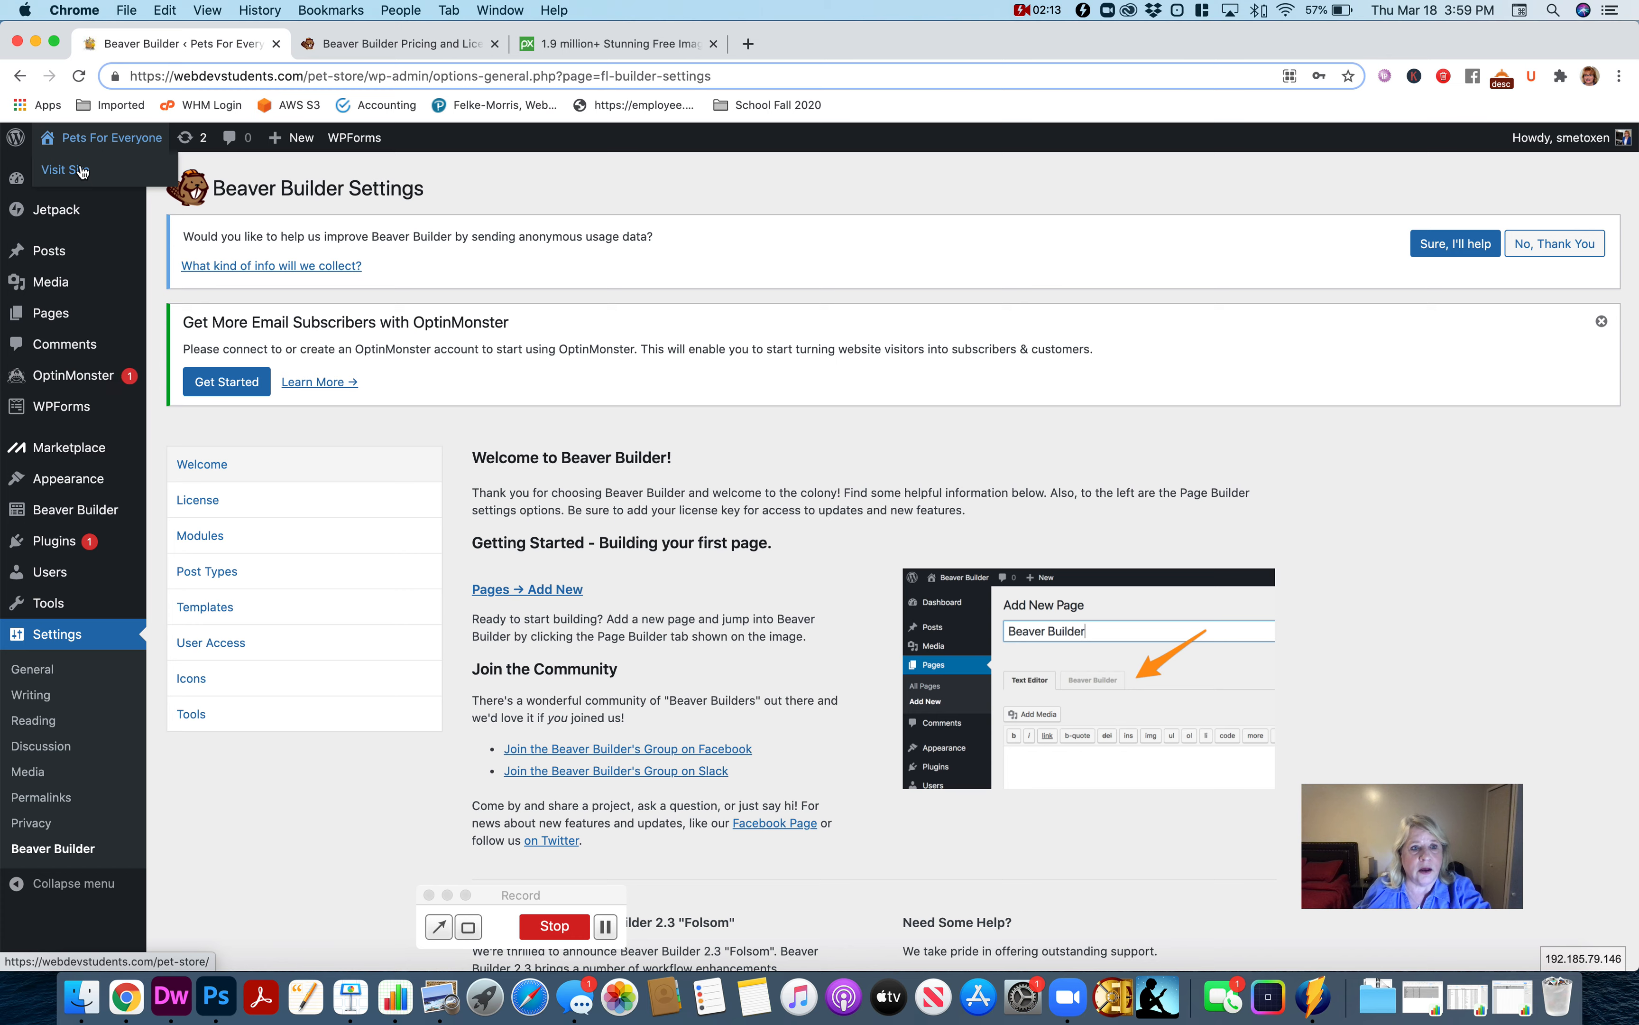
left_click(81, 170)
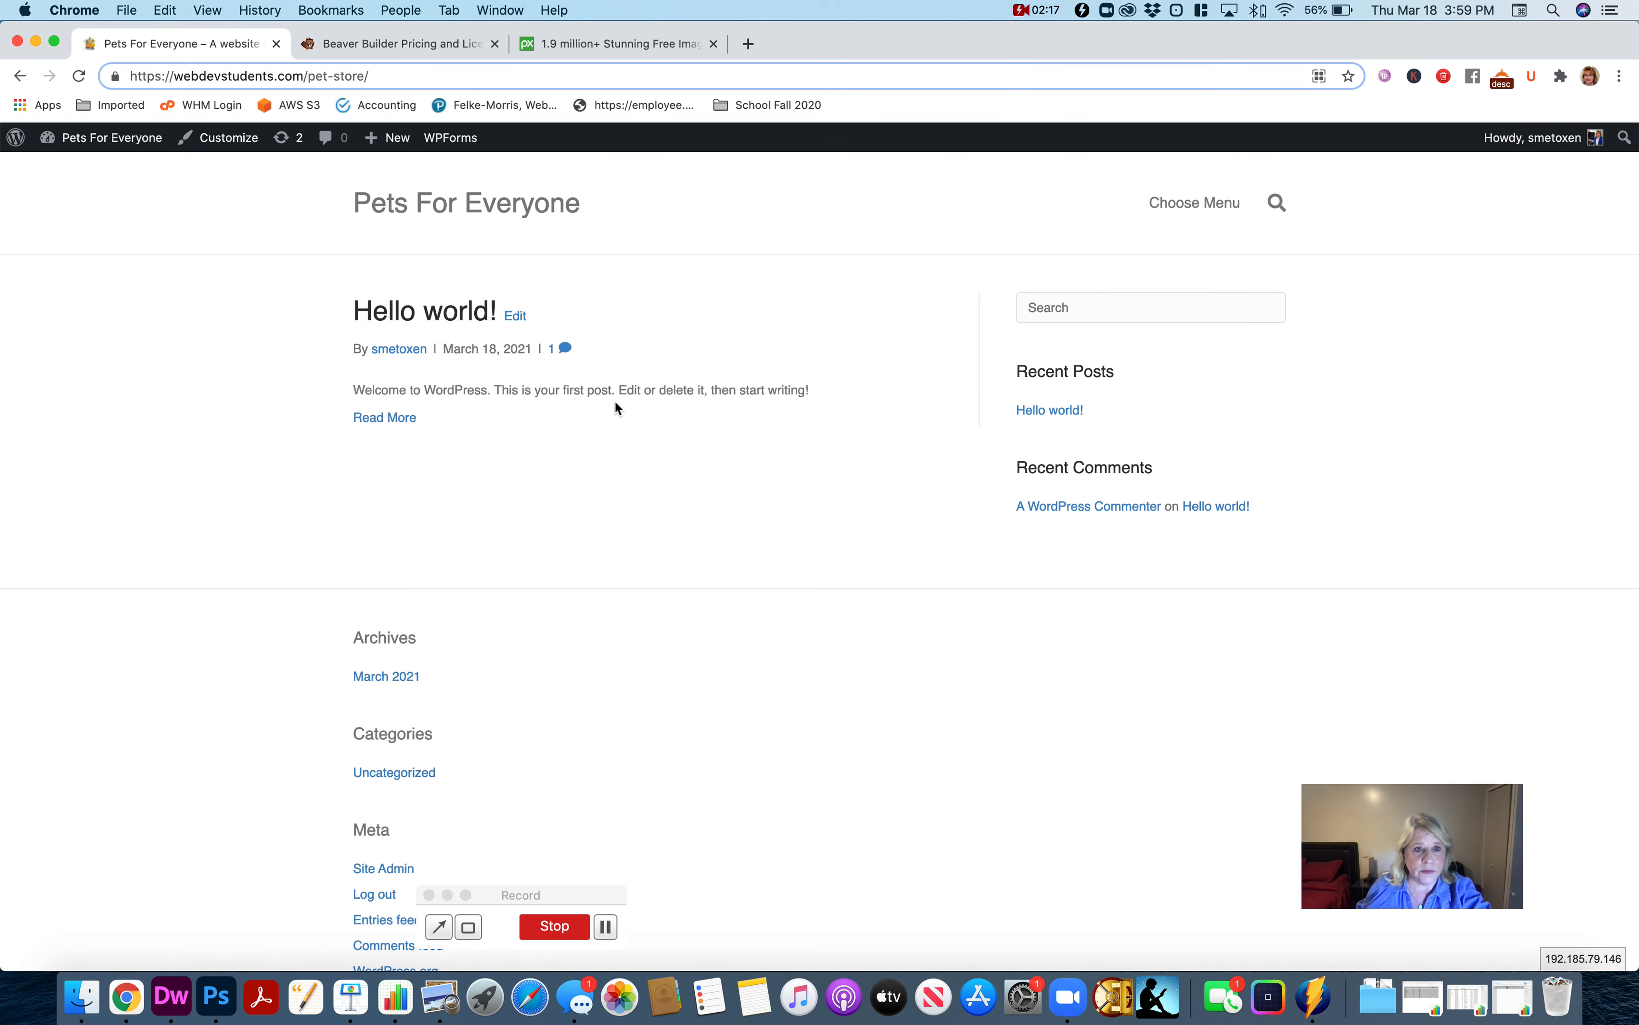
left_click(406, 43)
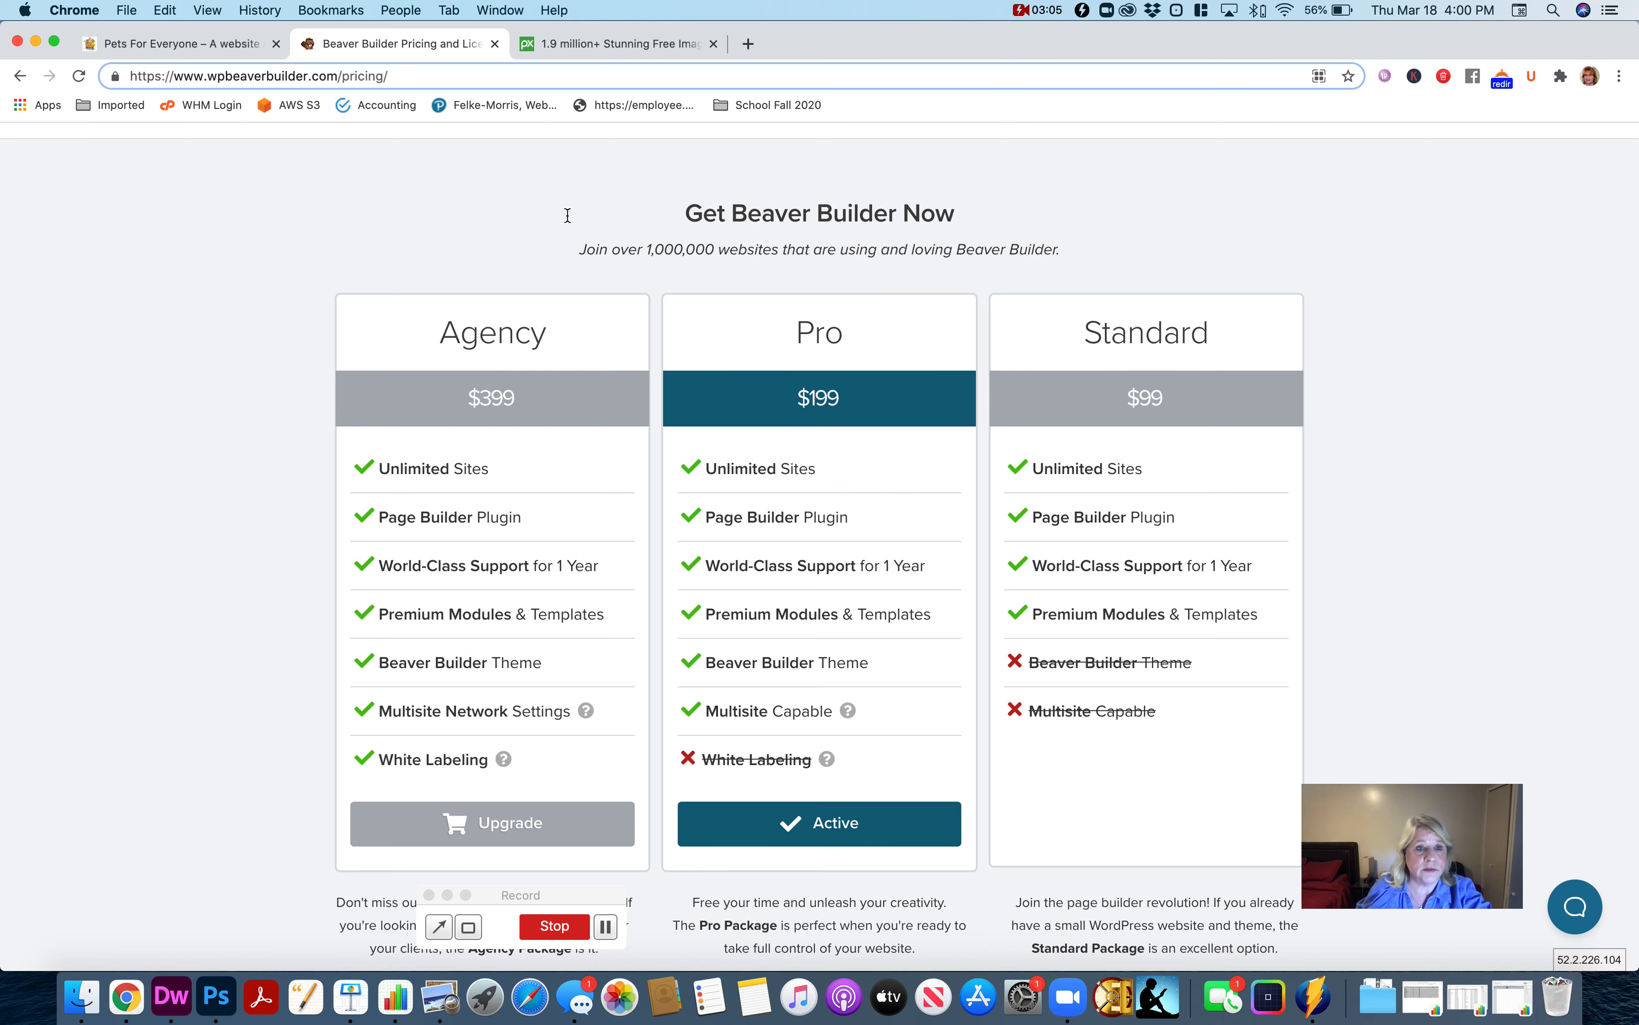
left_click(182, 44)
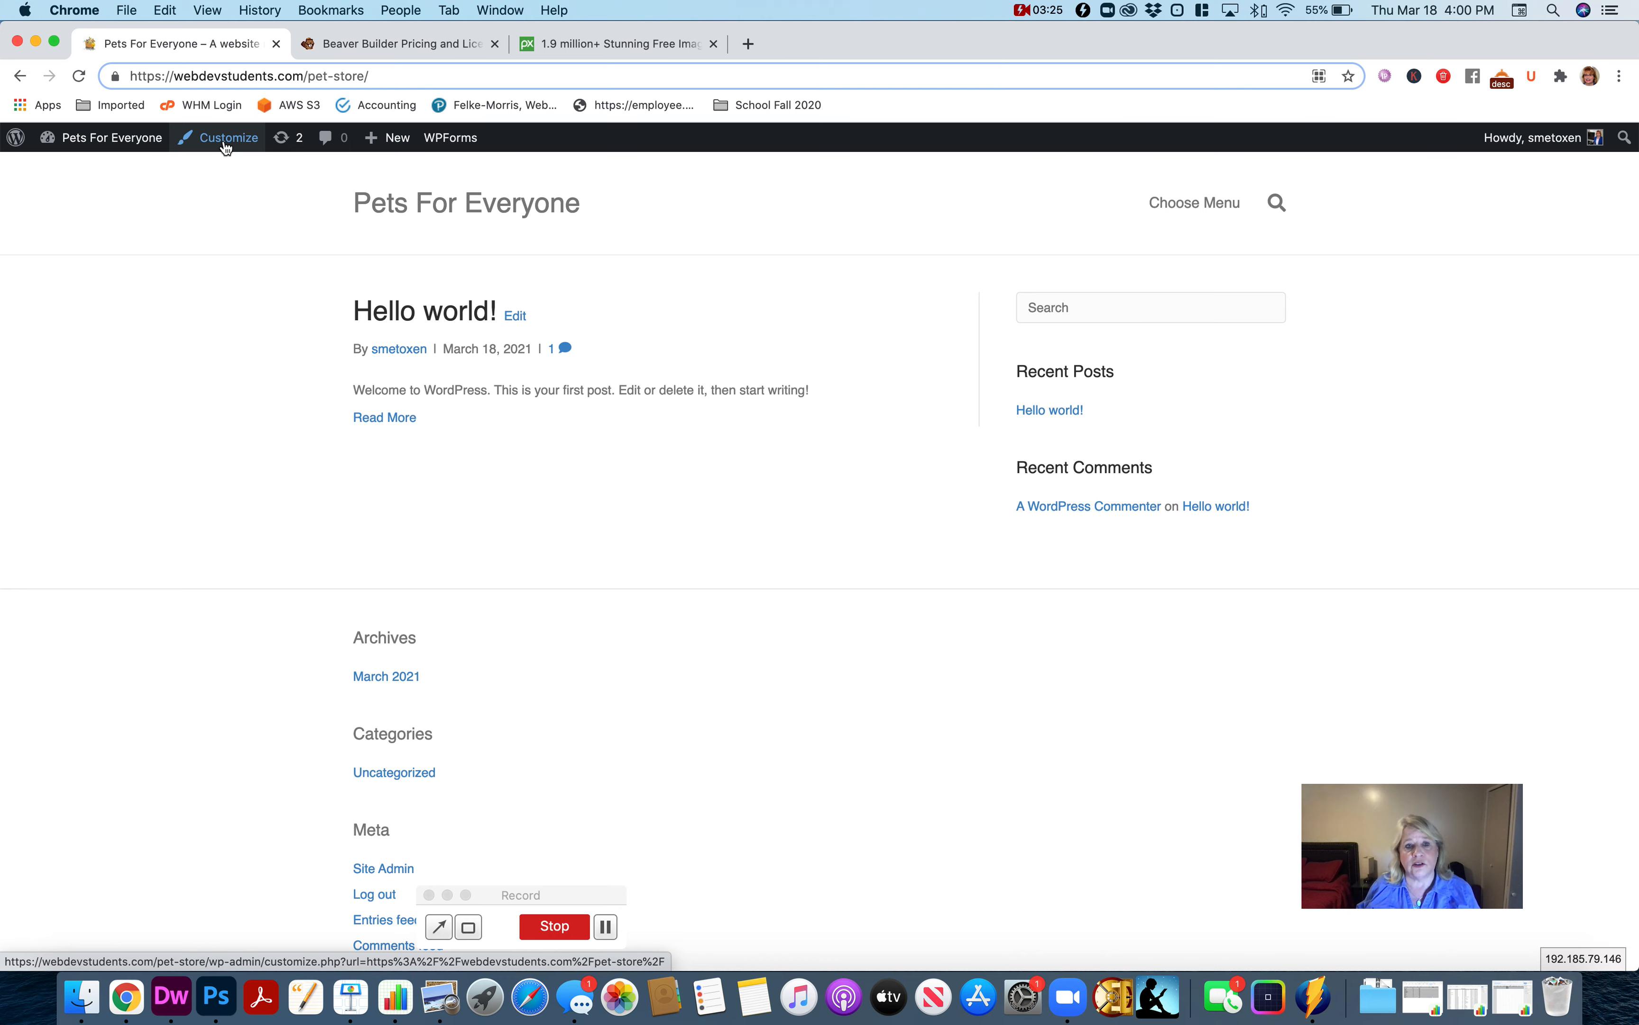
scroll(767, 786, "down", 3)
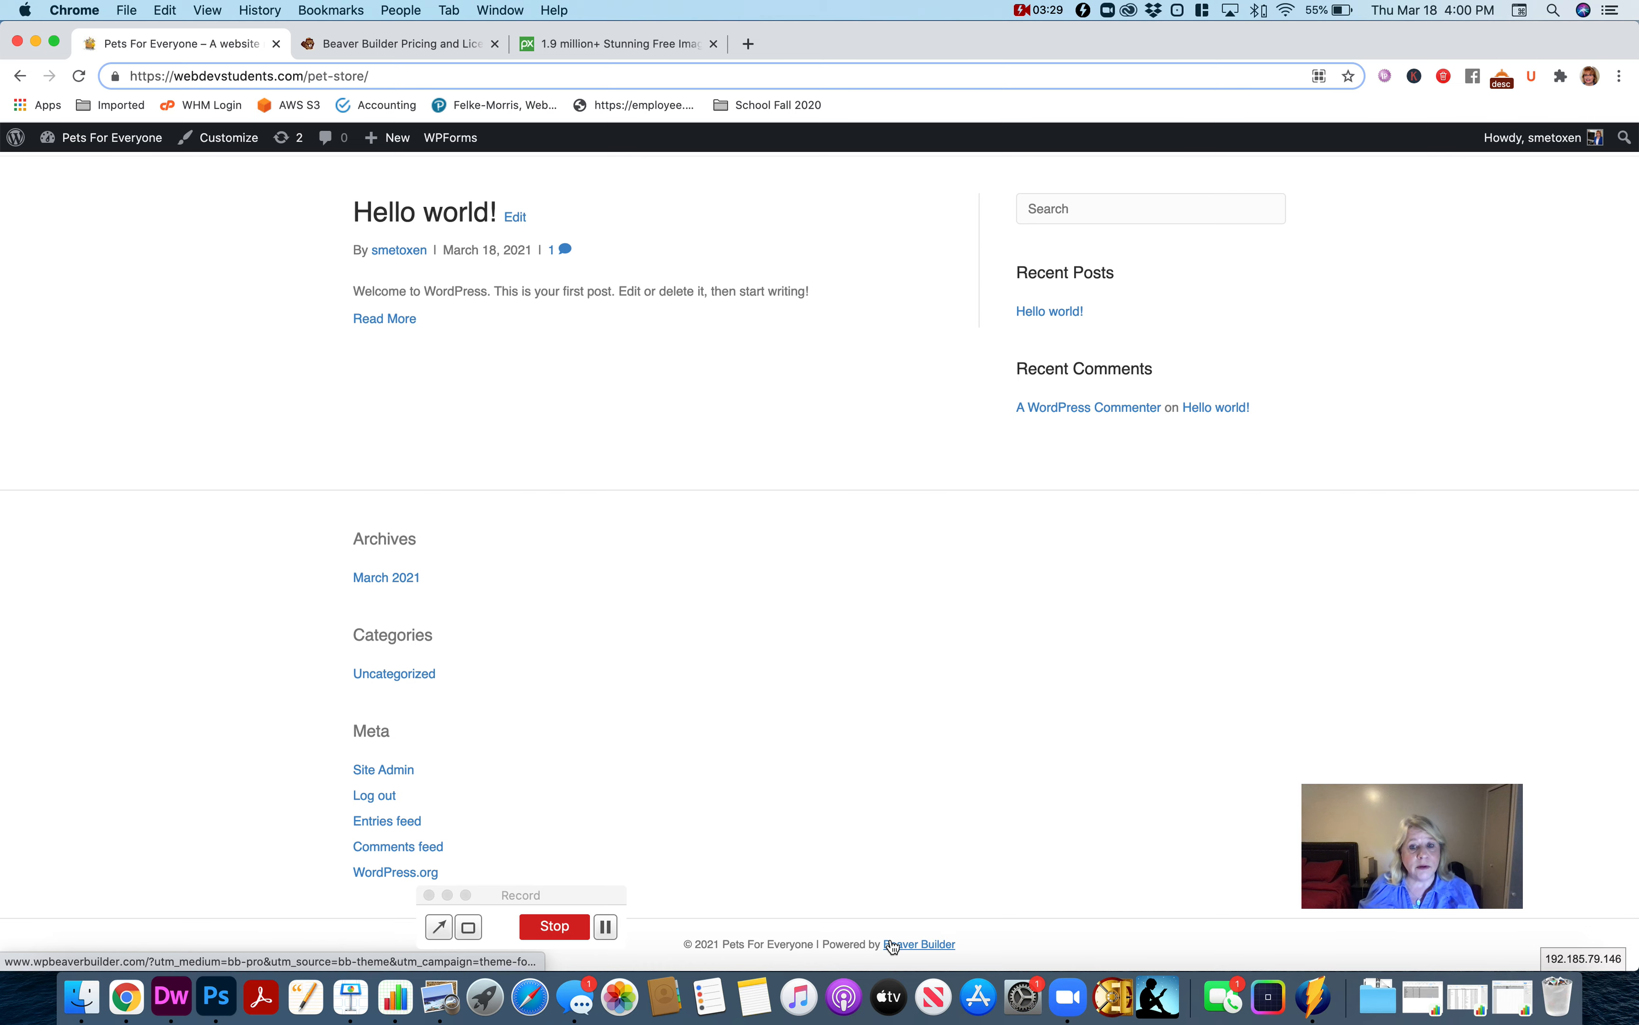
scroll(844, 598, "up", 3)
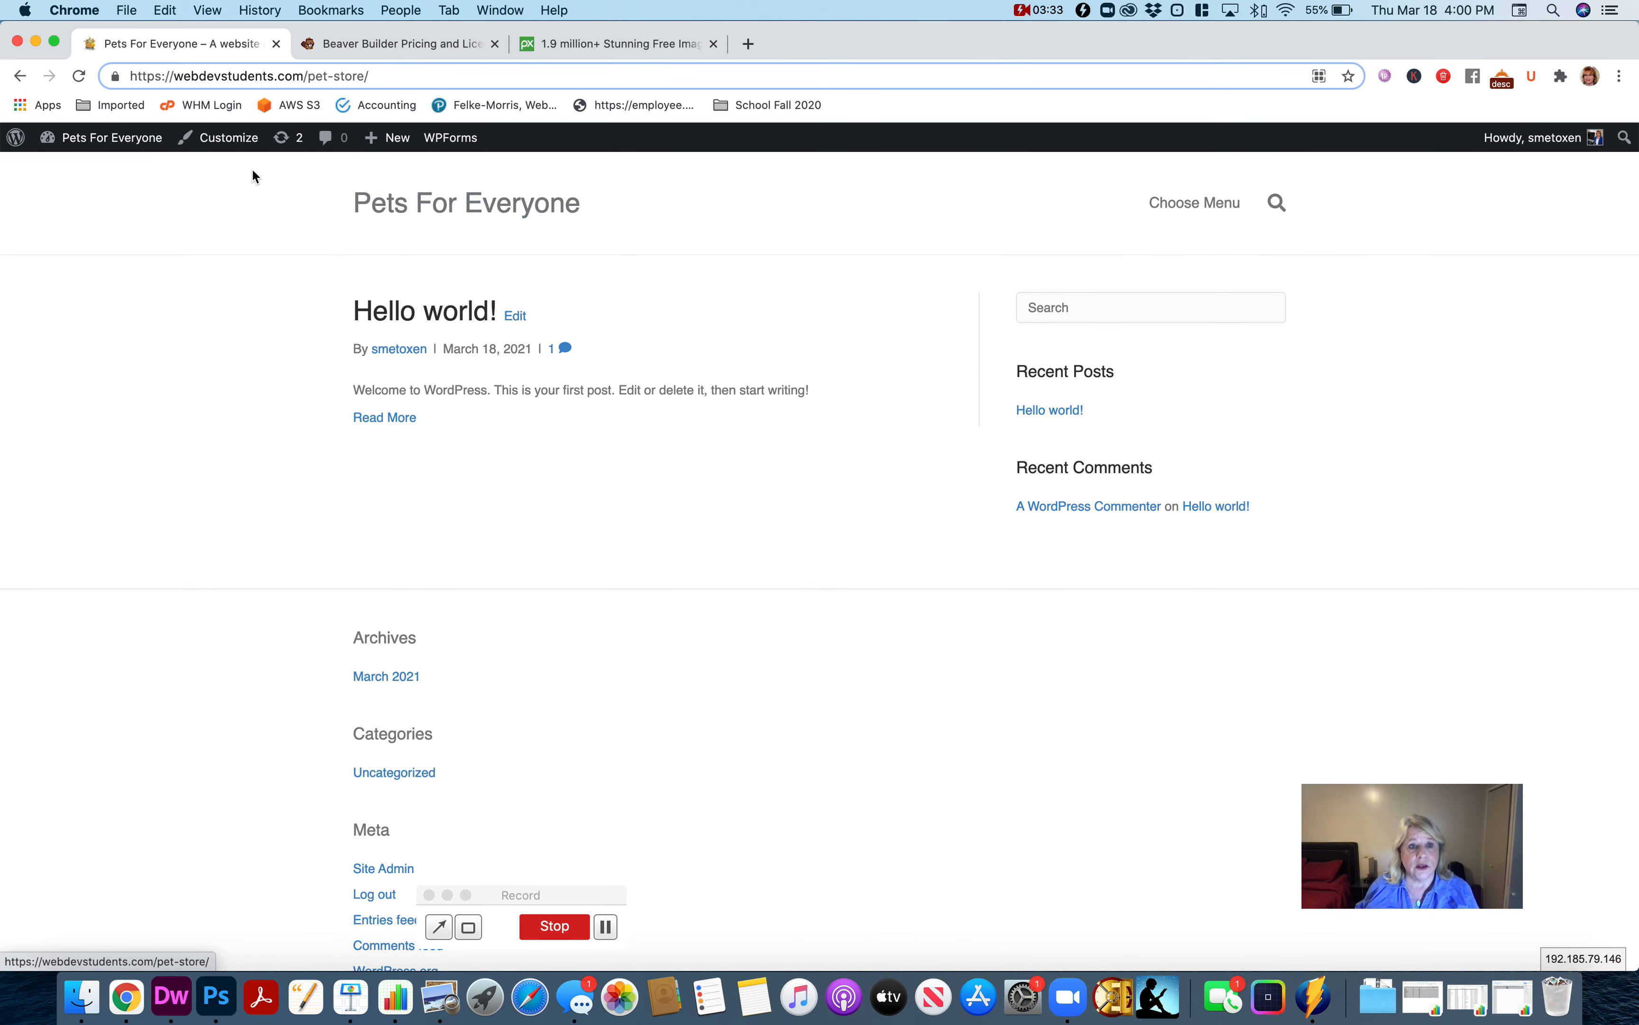
In the site customizer, make the homepage display a static page, using a newly added page named Home.
left_click(229, 137)
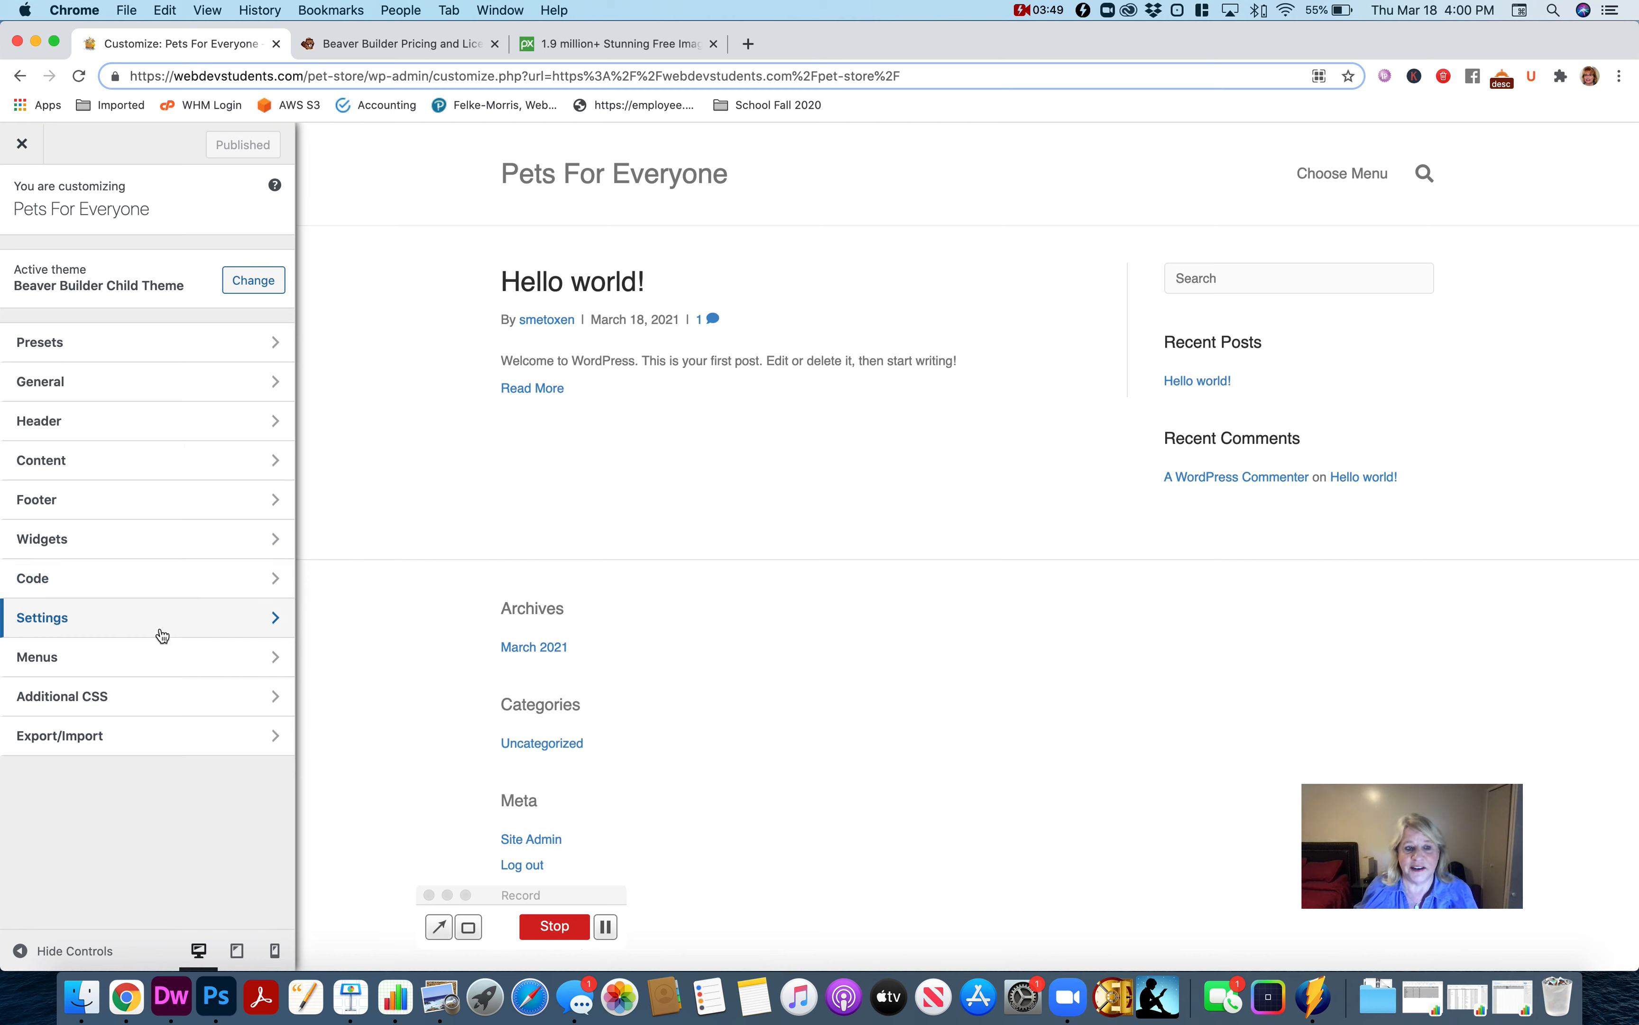
left_click(136, 629)
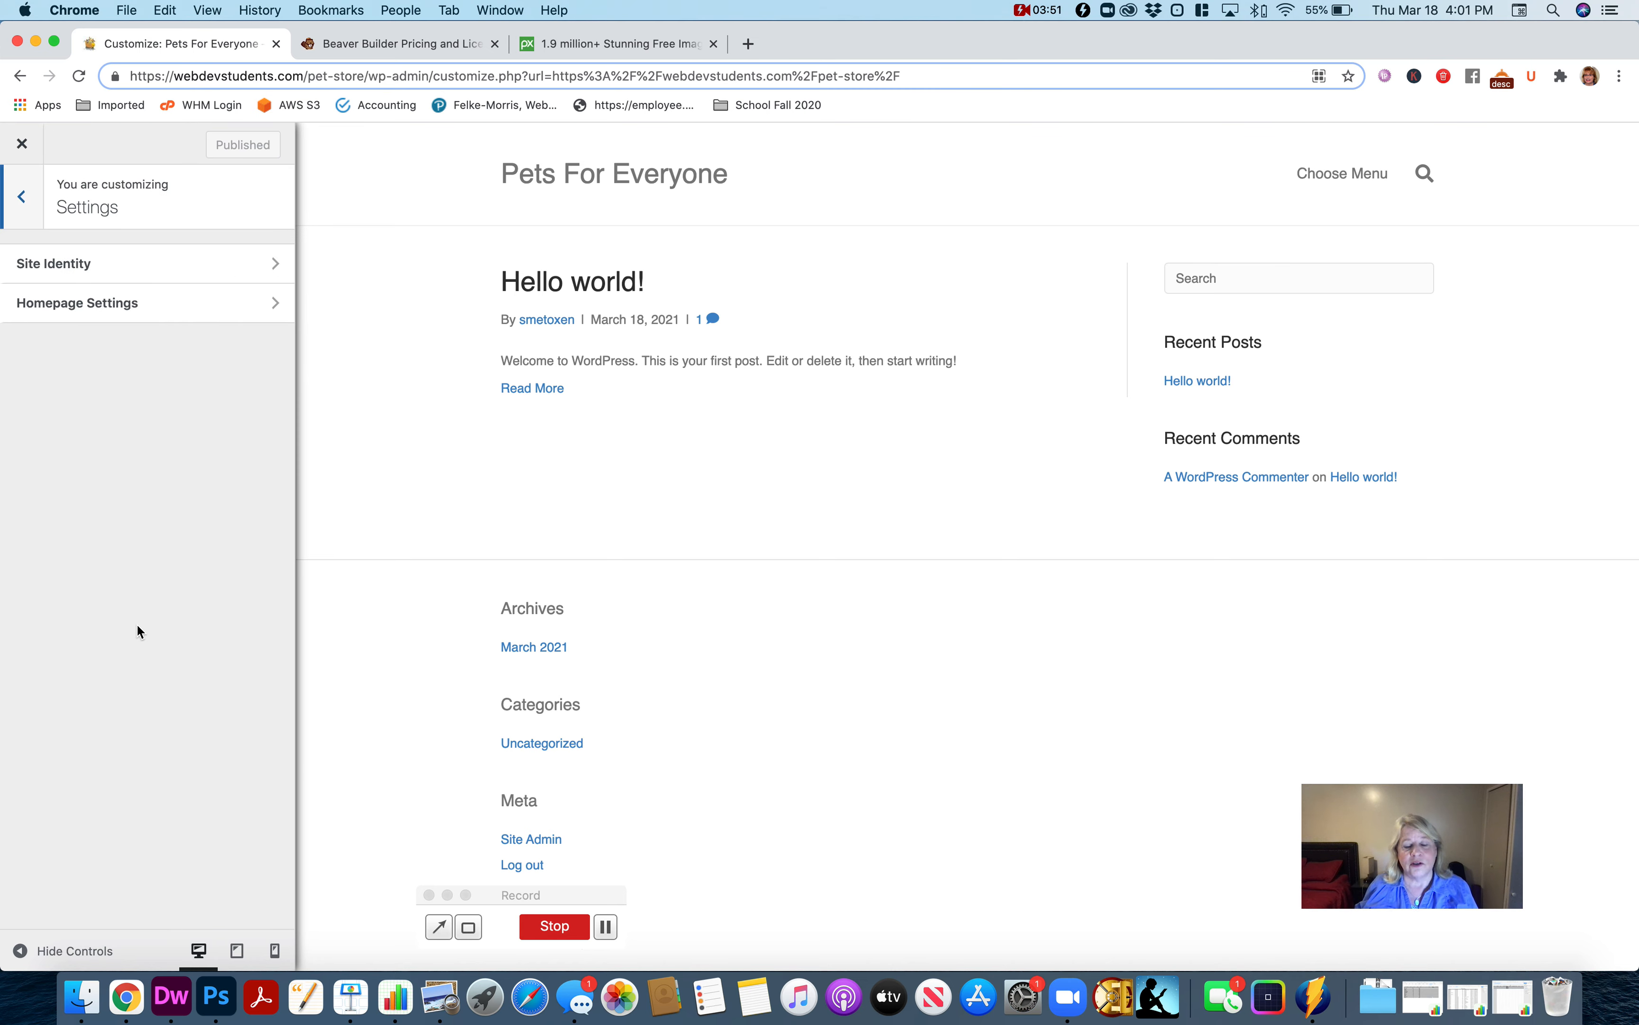
left_click(162, 310)
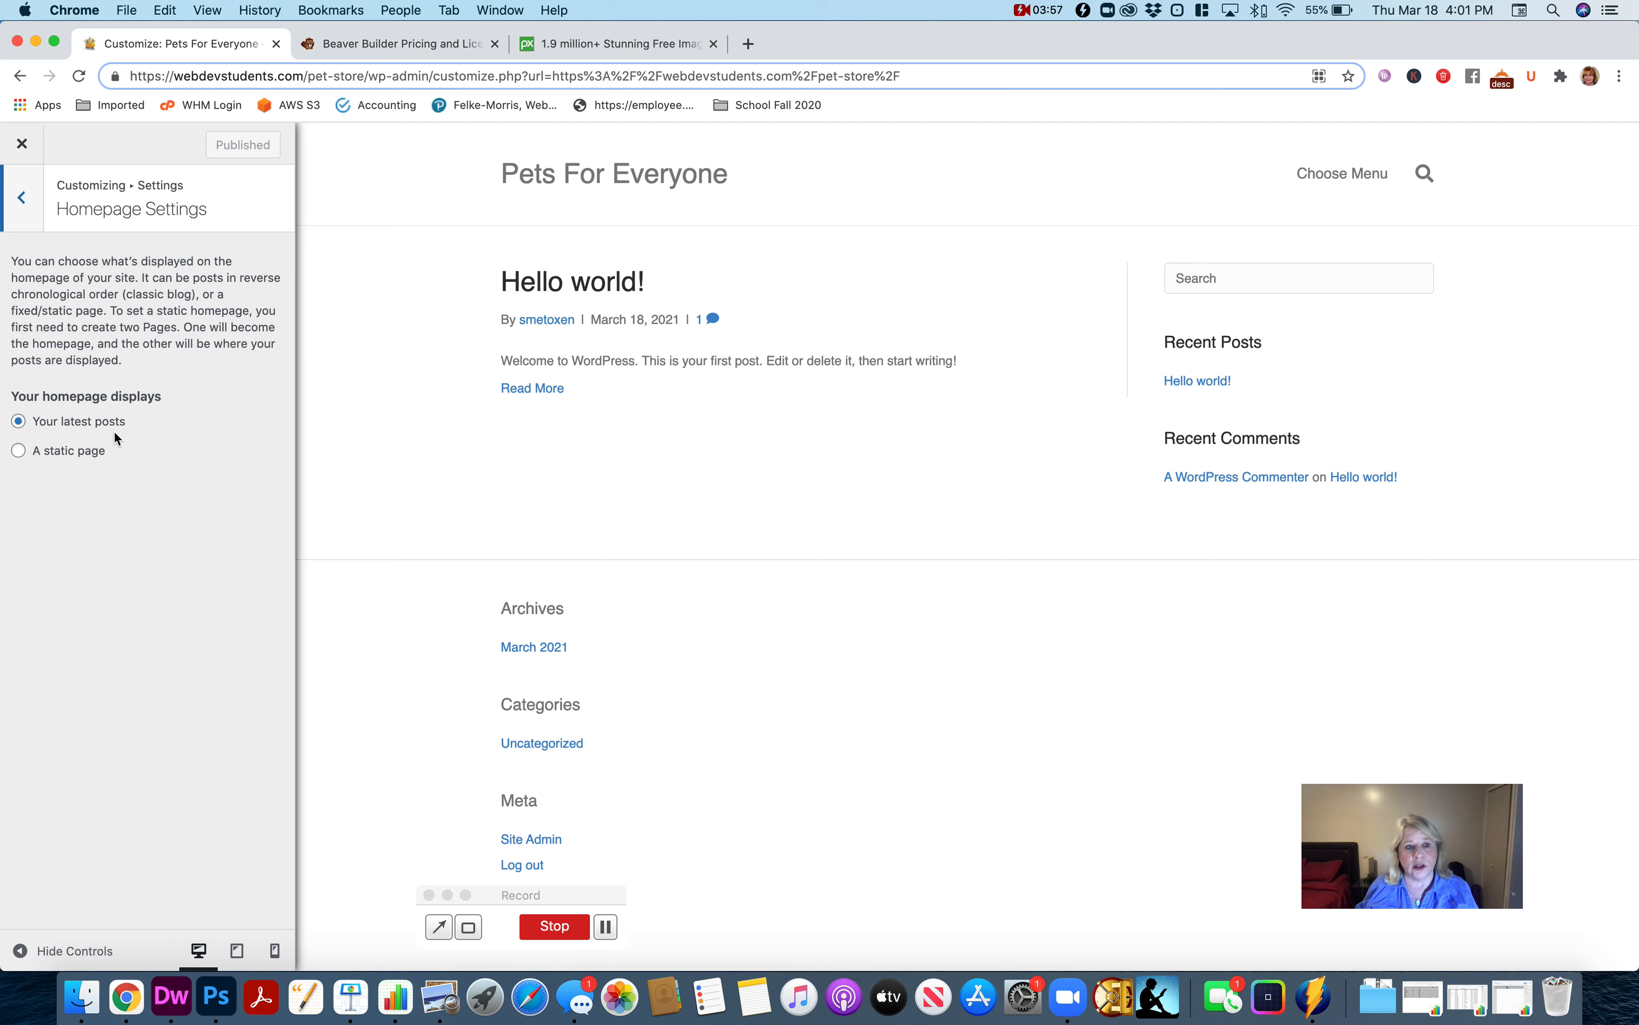
left_click(21, 457)
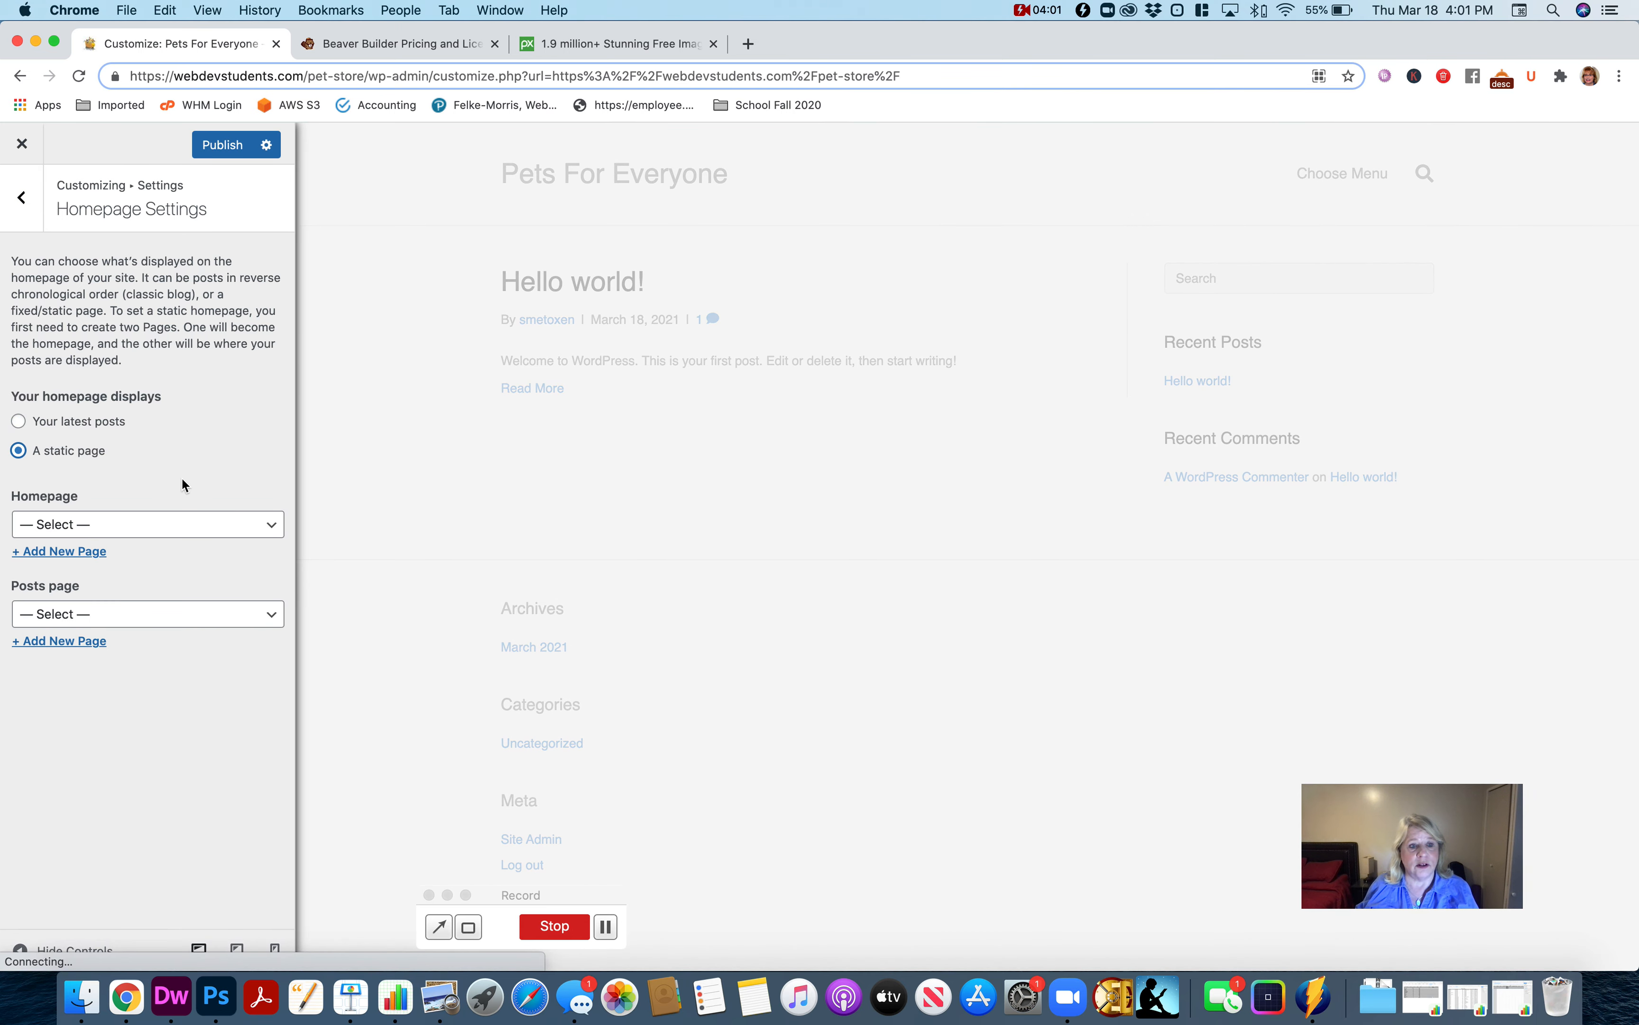
left_click(89, 552)
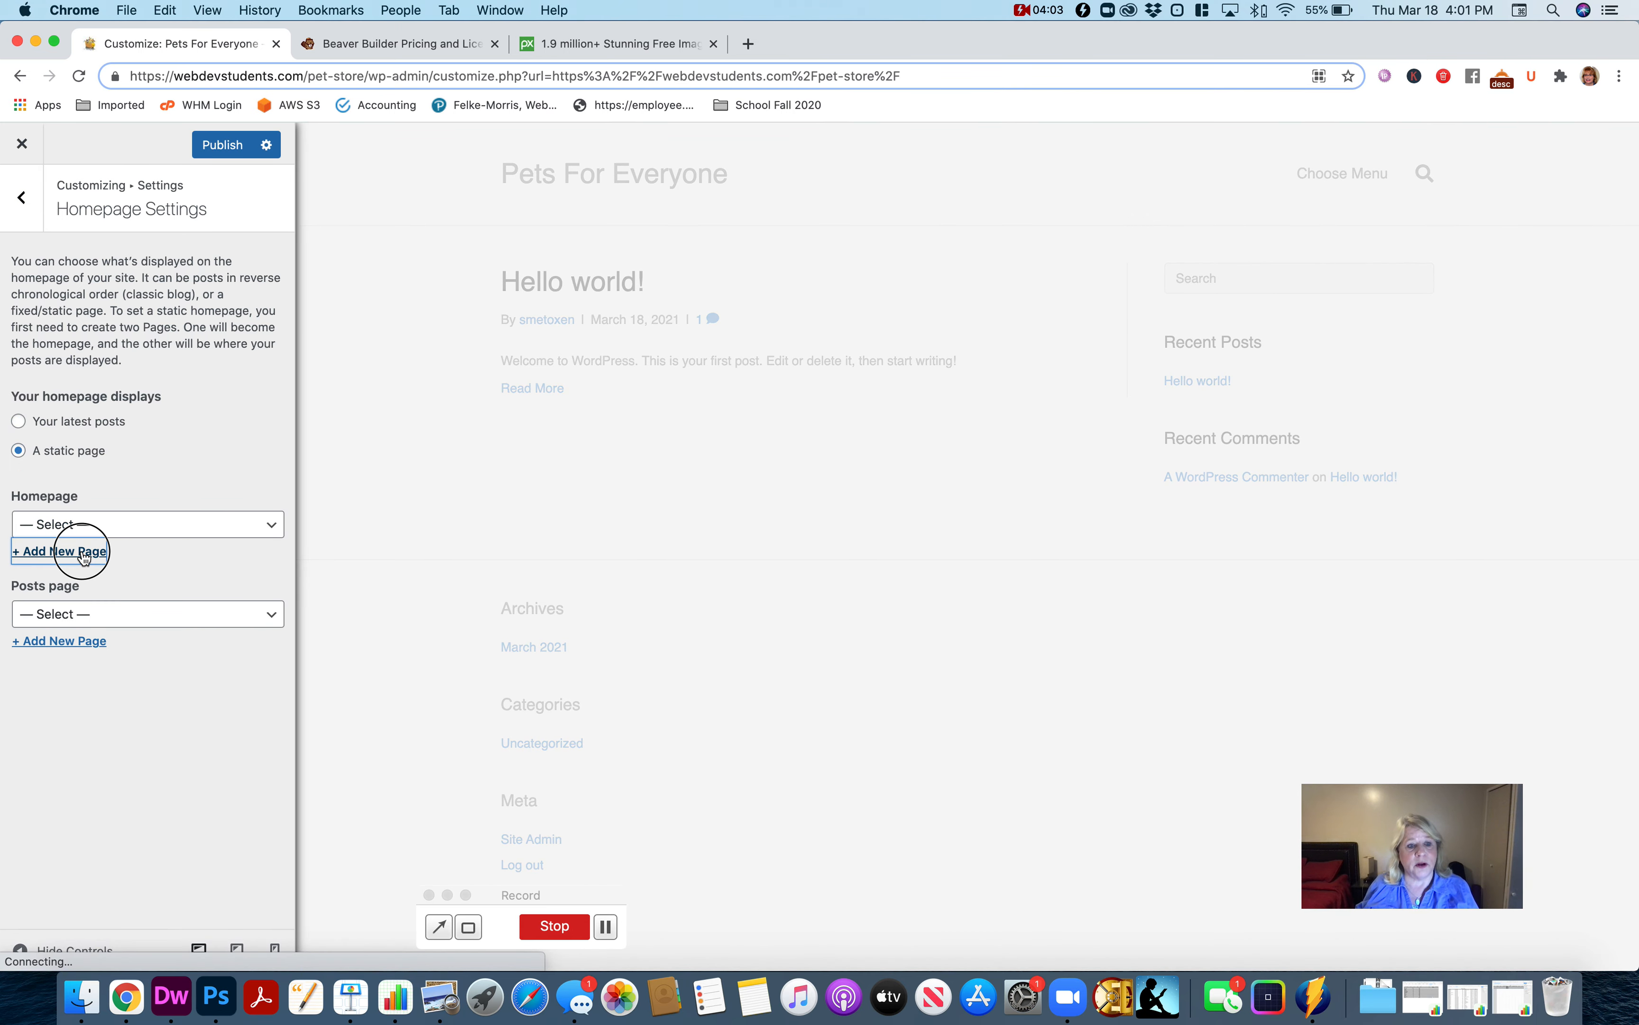
type("Home")
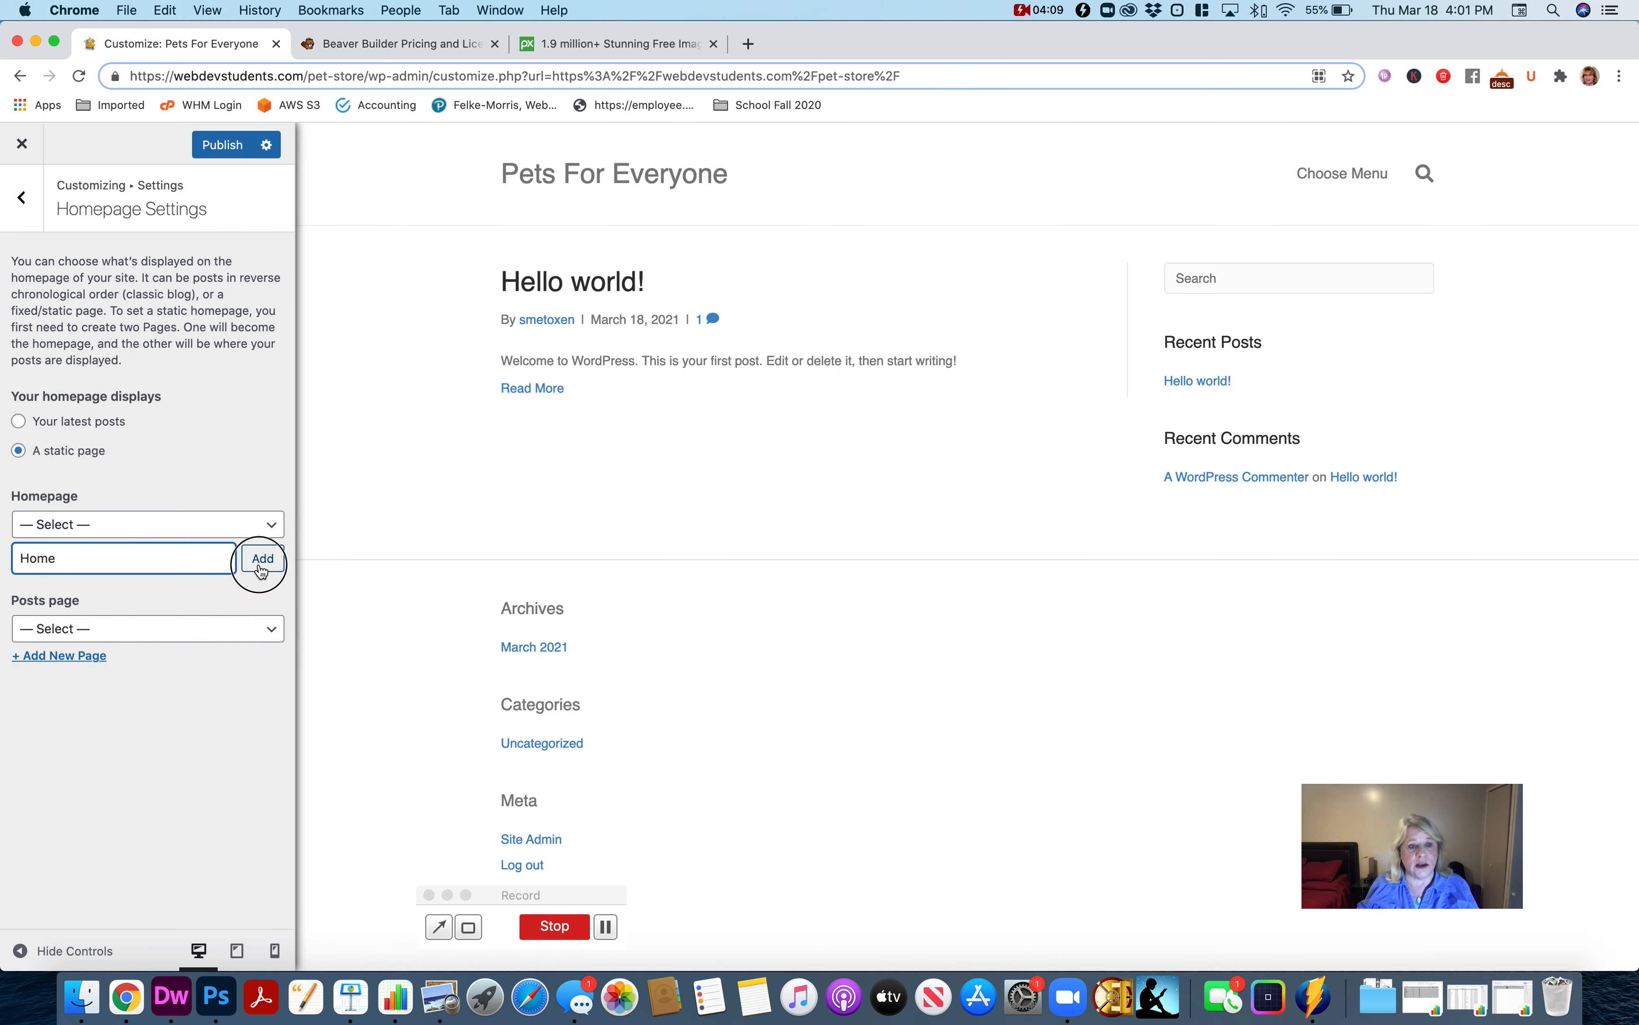
left_click(260, 573)
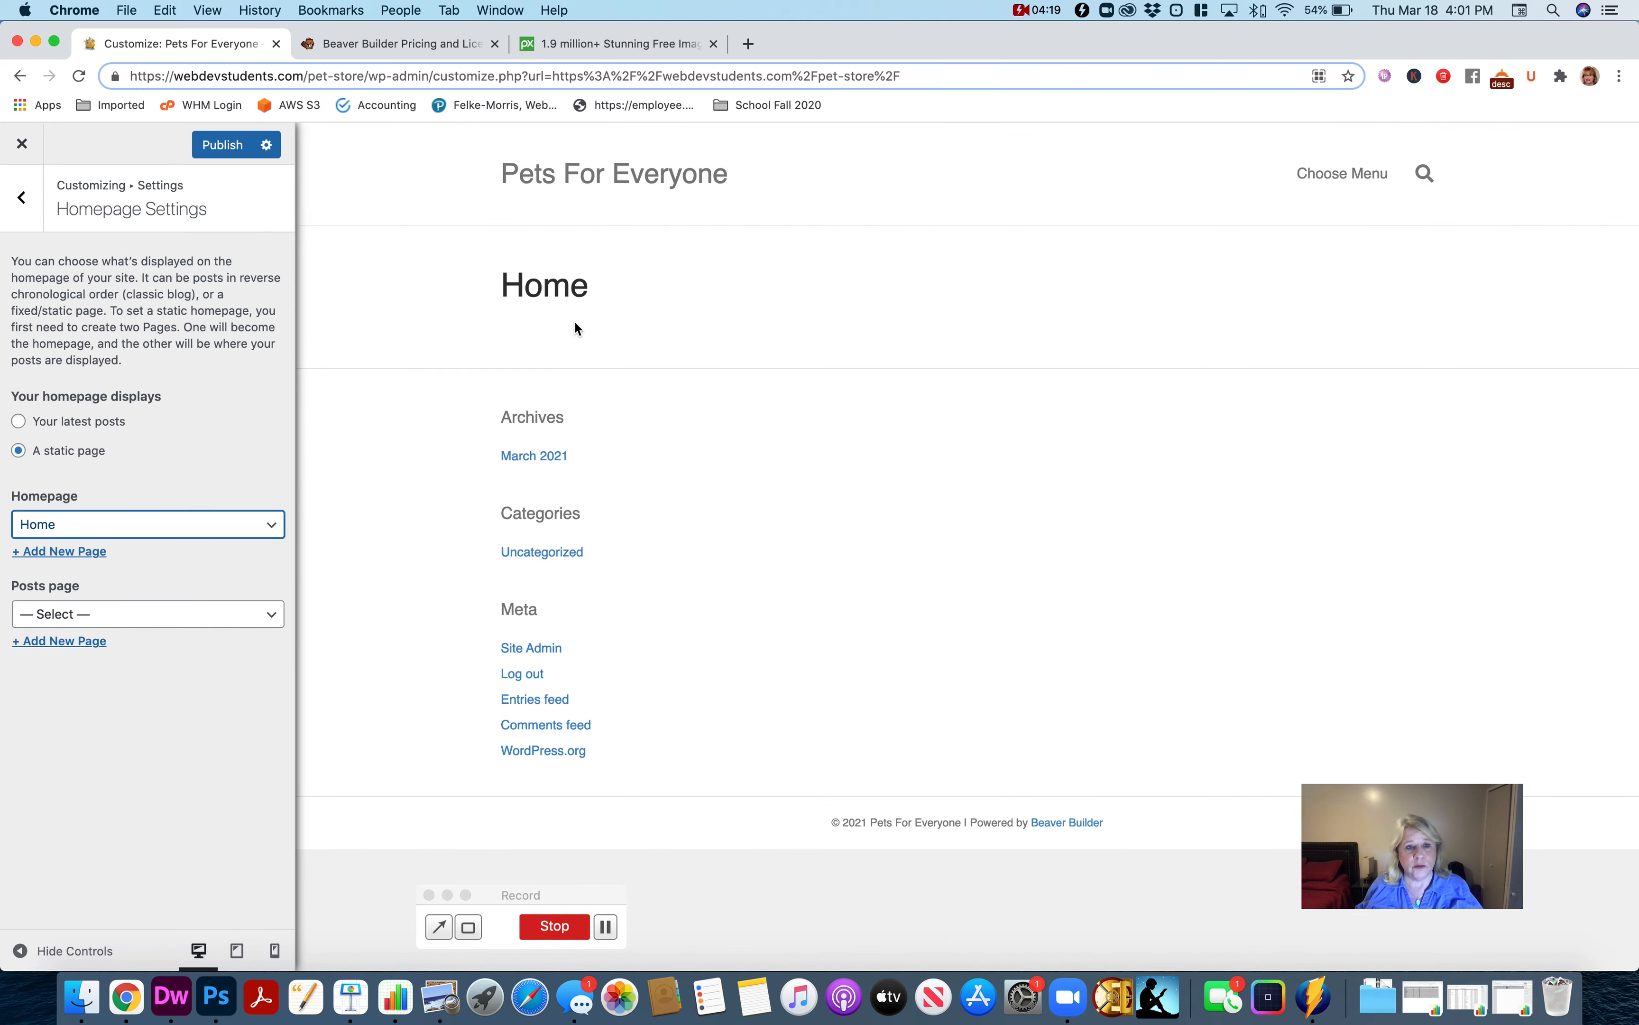
Create a new menu named Main Menu in the customizer and assign it to the Header Menu location.
left_click(23, 199)
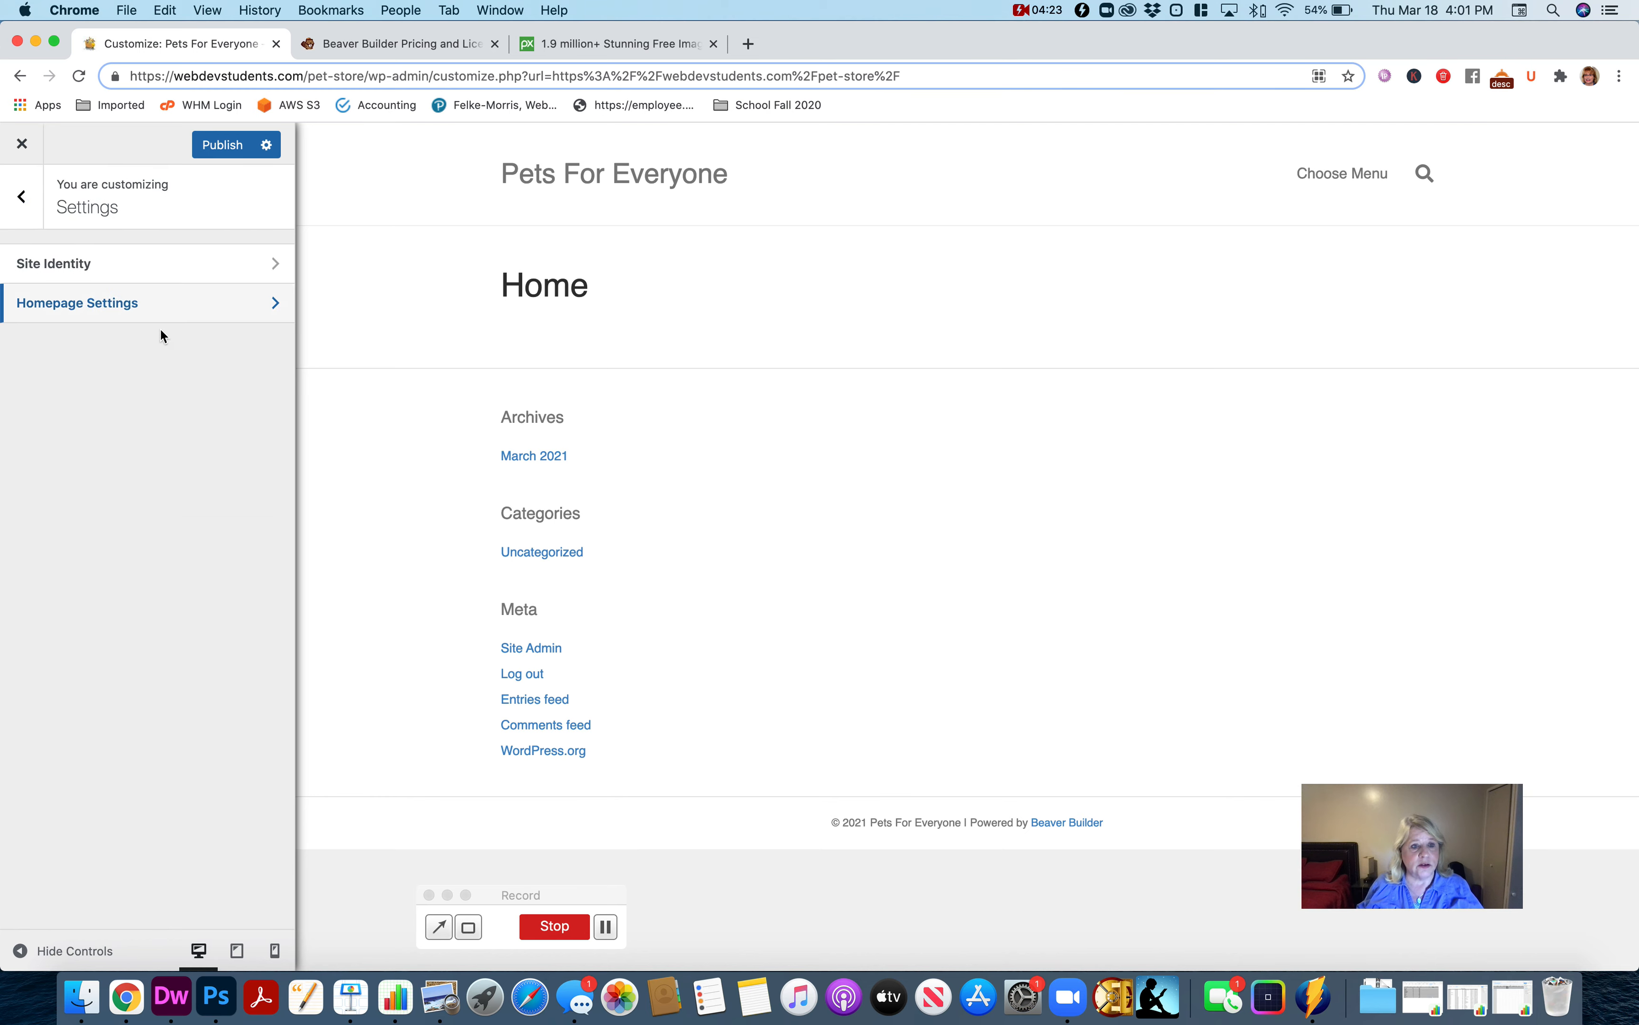
left_click(27, 205)
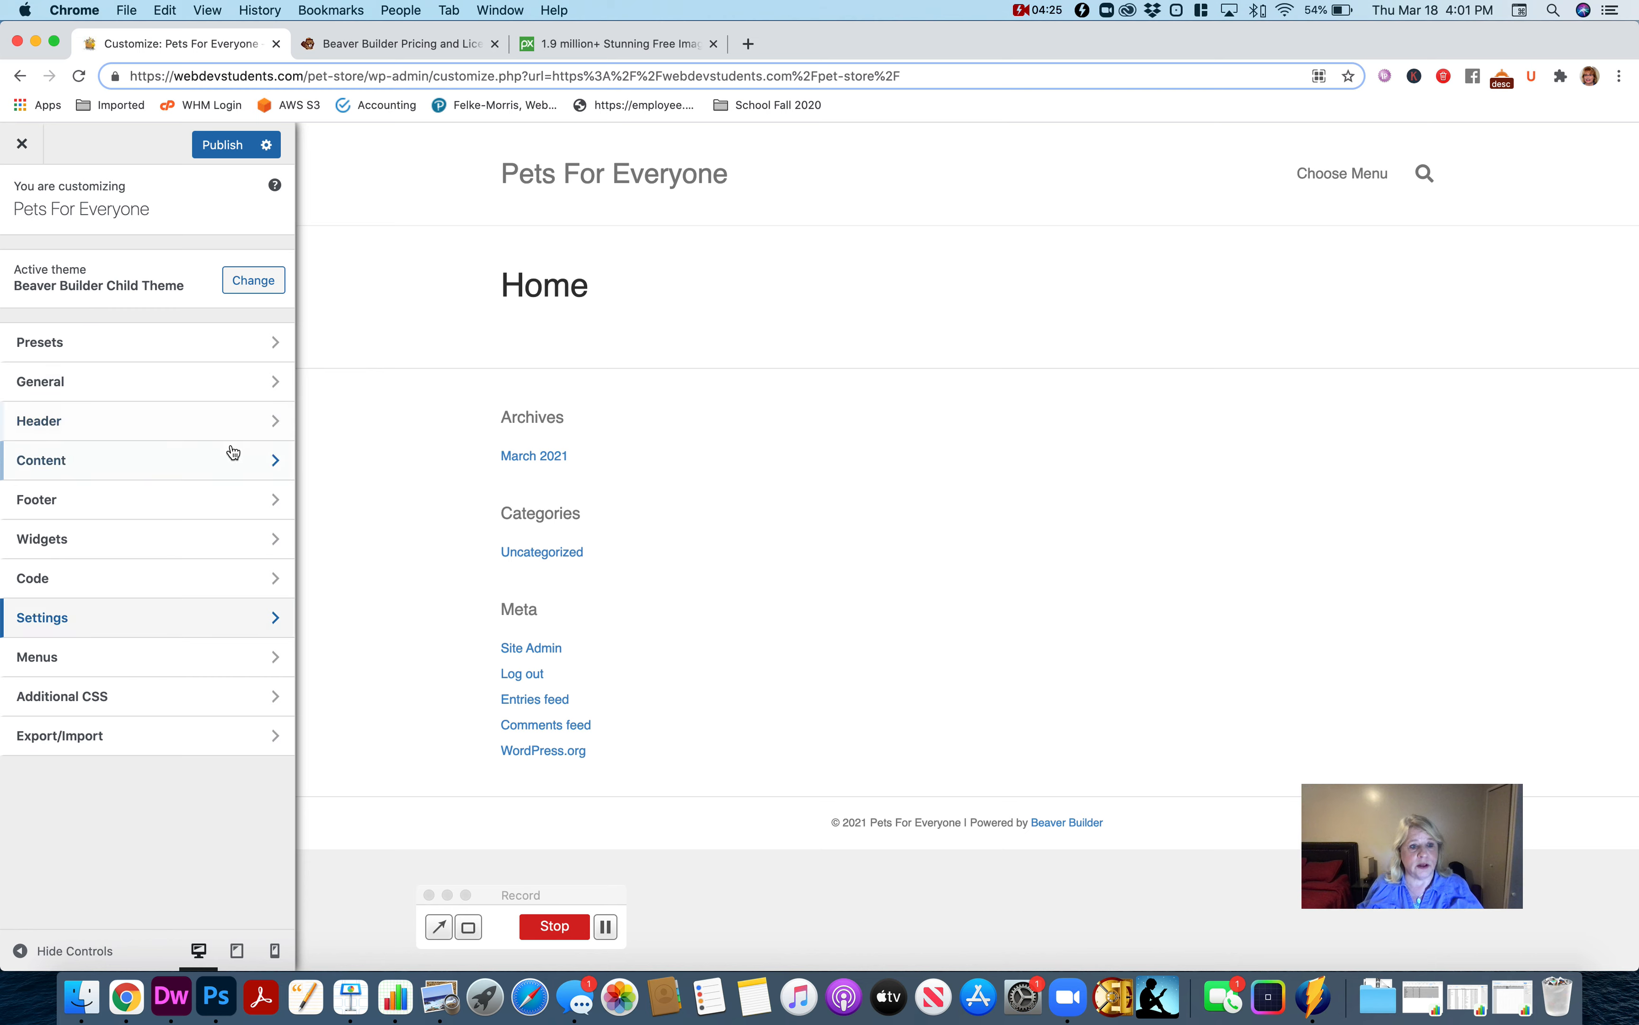
left_click(169, 671)
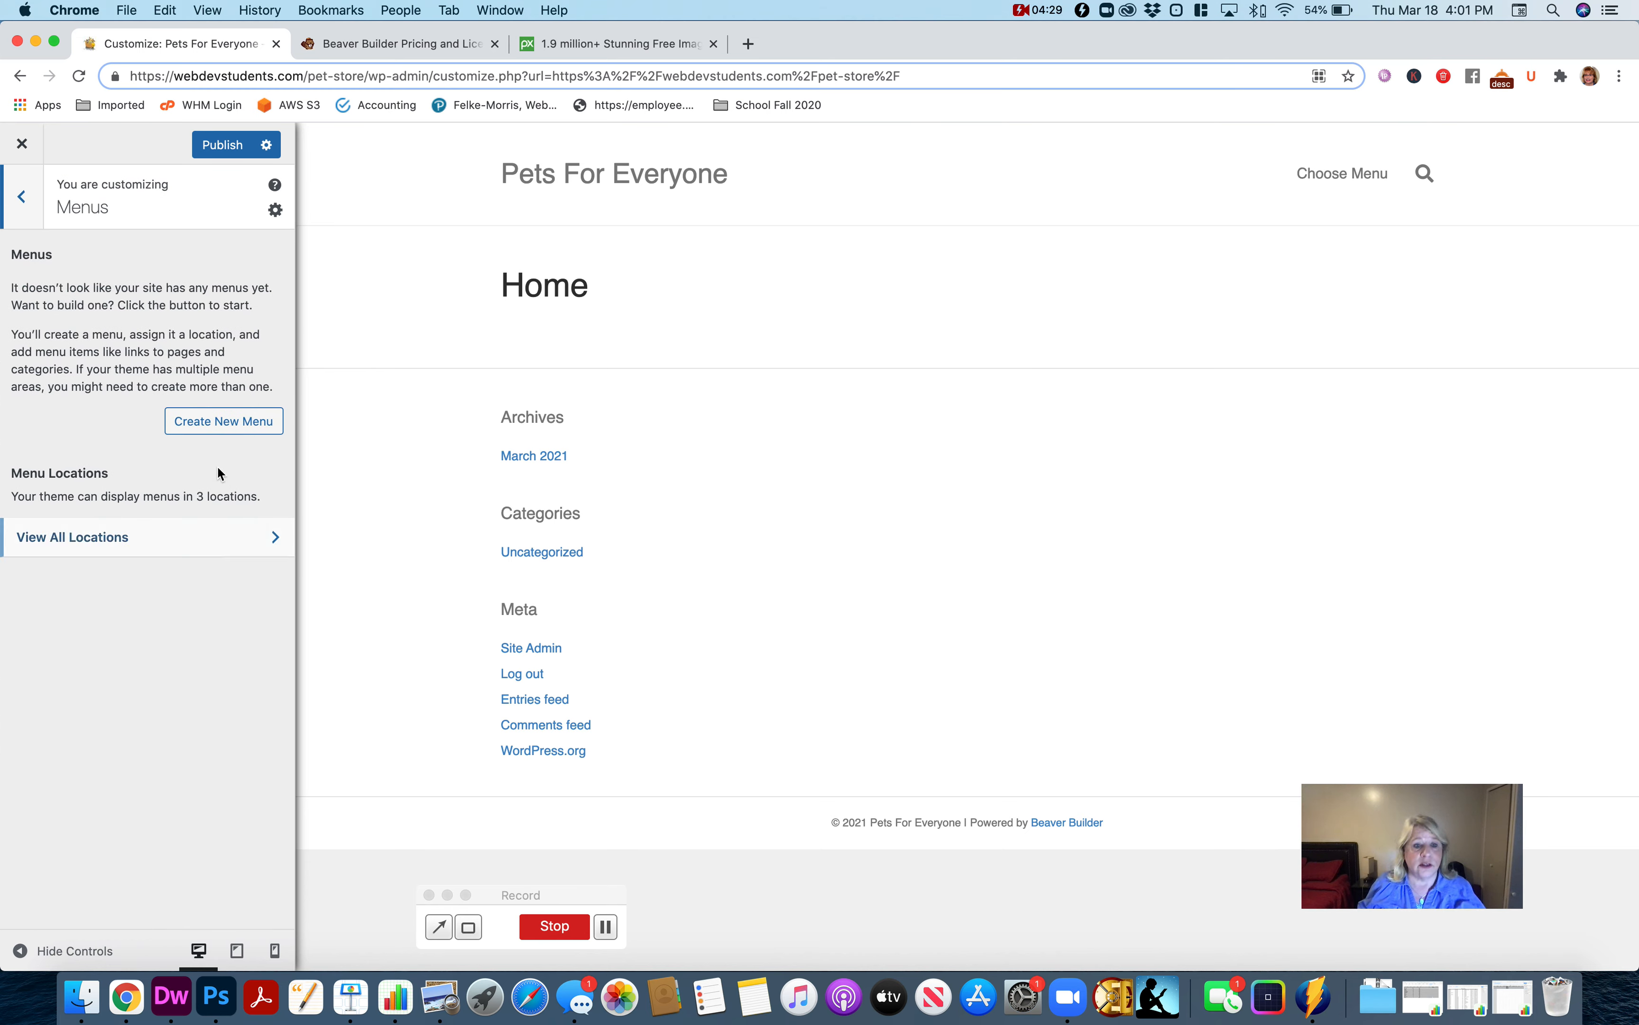
left_click(203, 422)
left_click(103, 288)
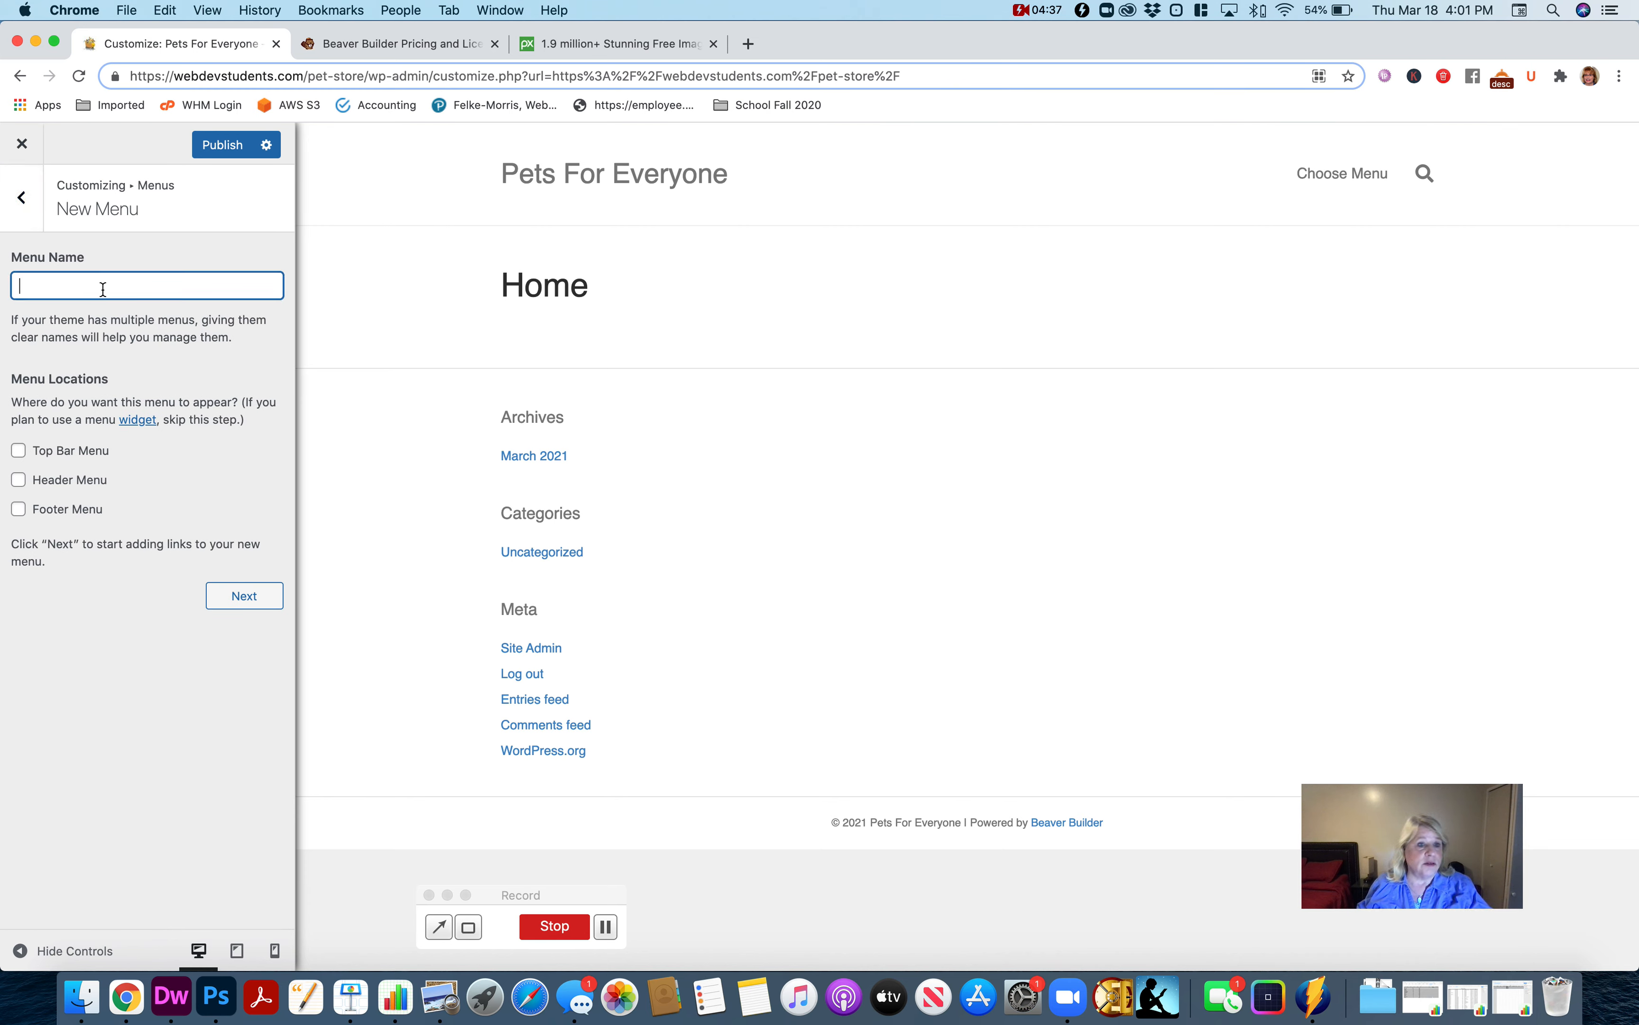
type("Main Menu")
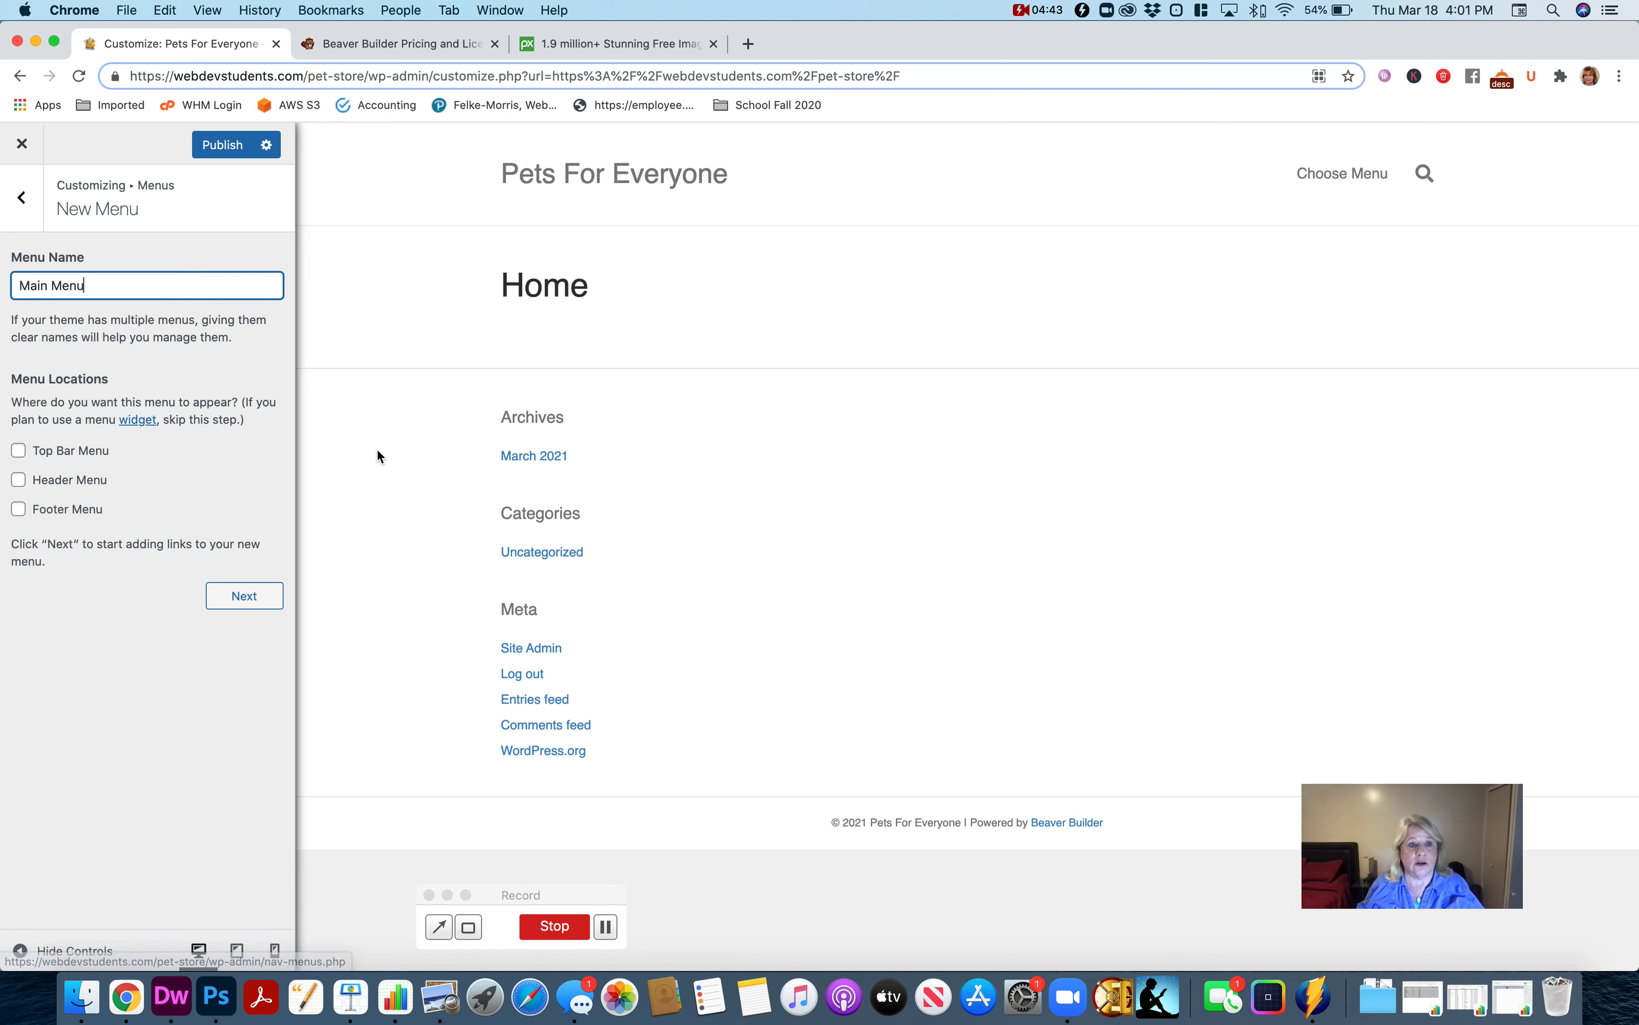
left_click(20, 482)
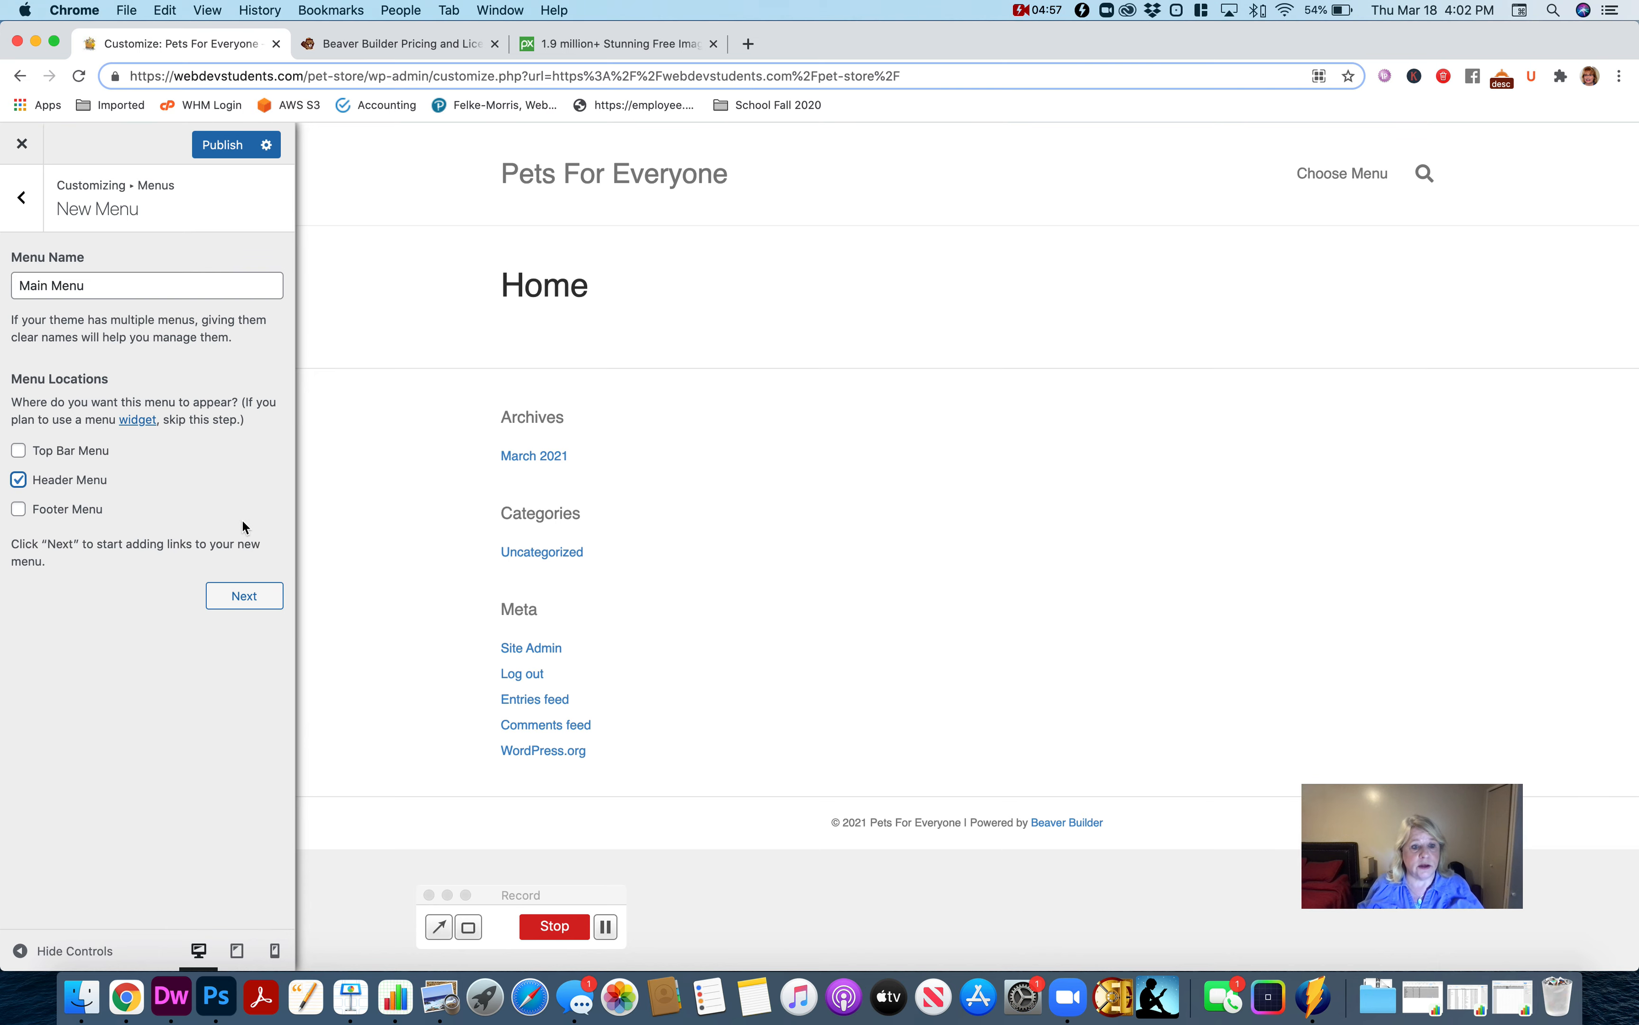
left_click(242, 598)
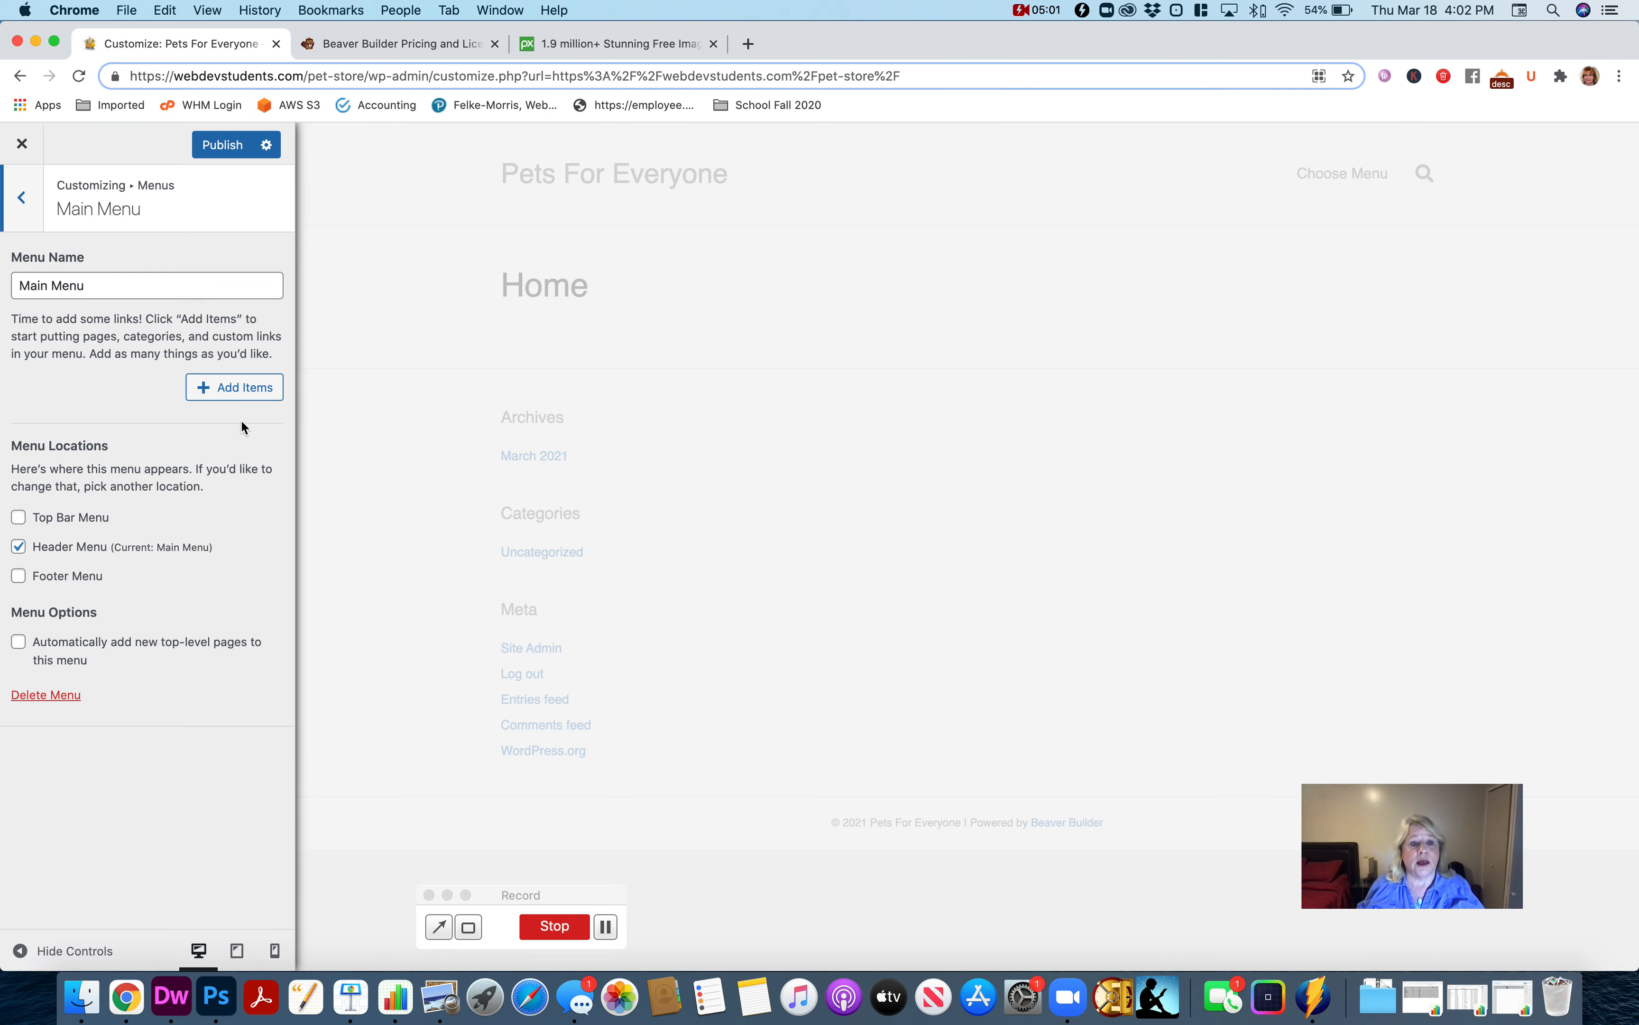
Add the existing Home page and a new page named About to the Main Menu.
left_click(235, 398)
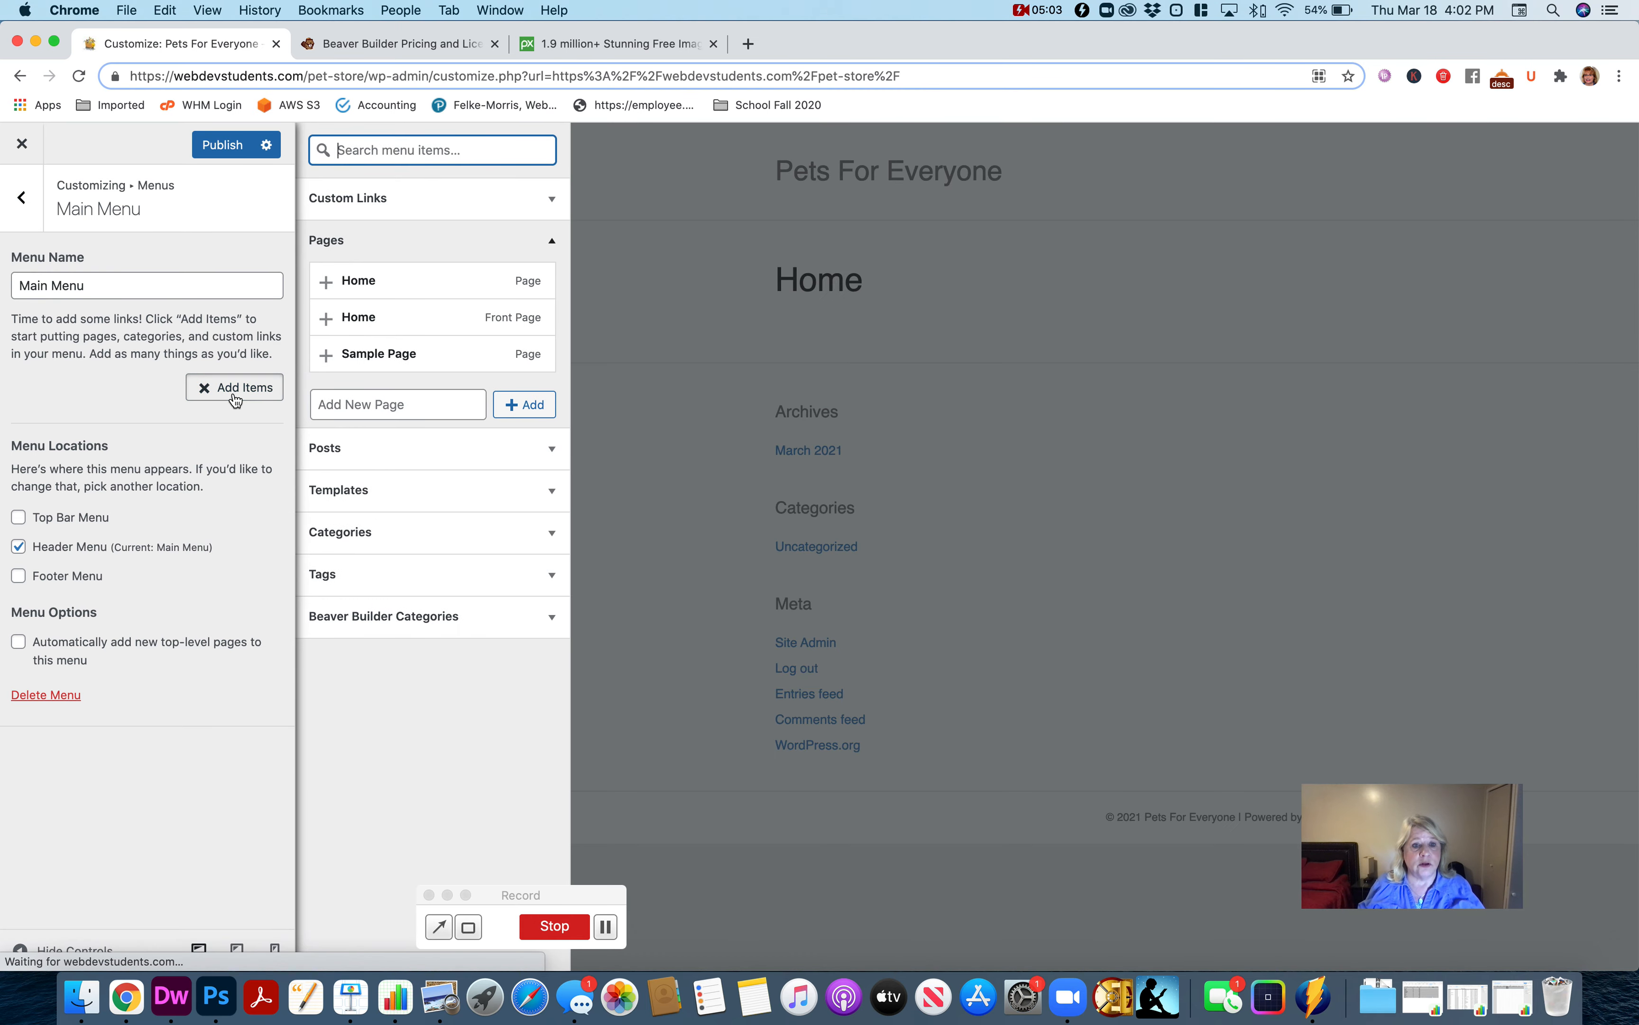
left_click(376, 283)
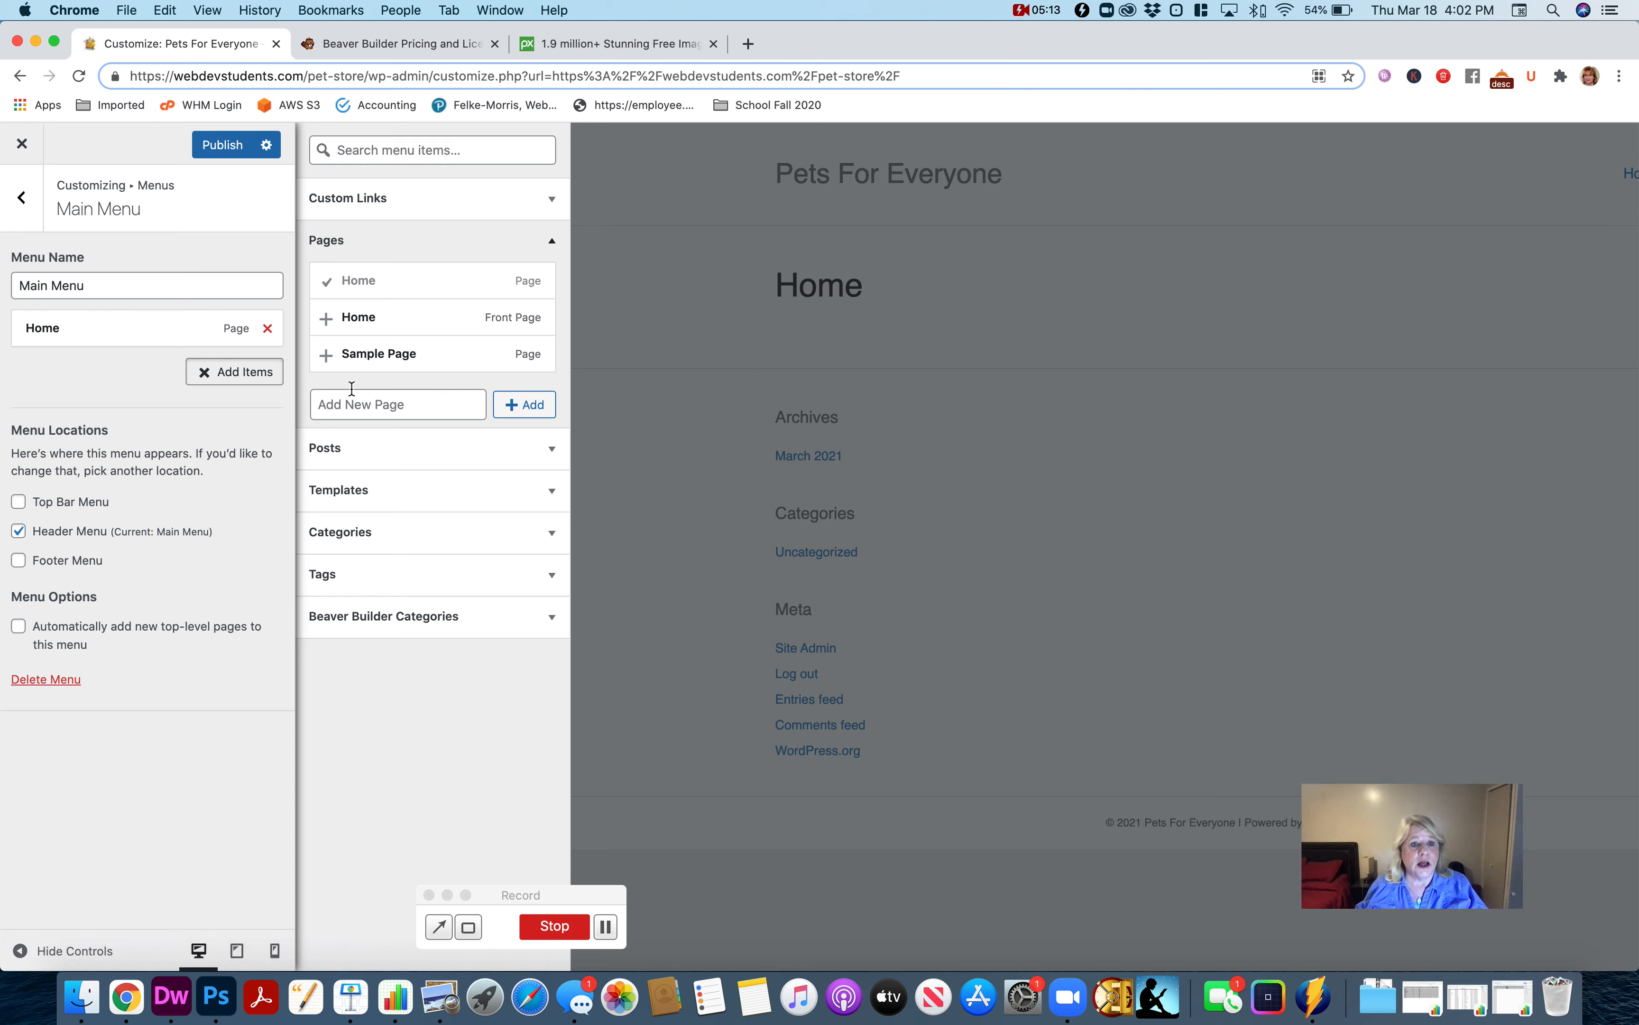
left_click(394, 410)
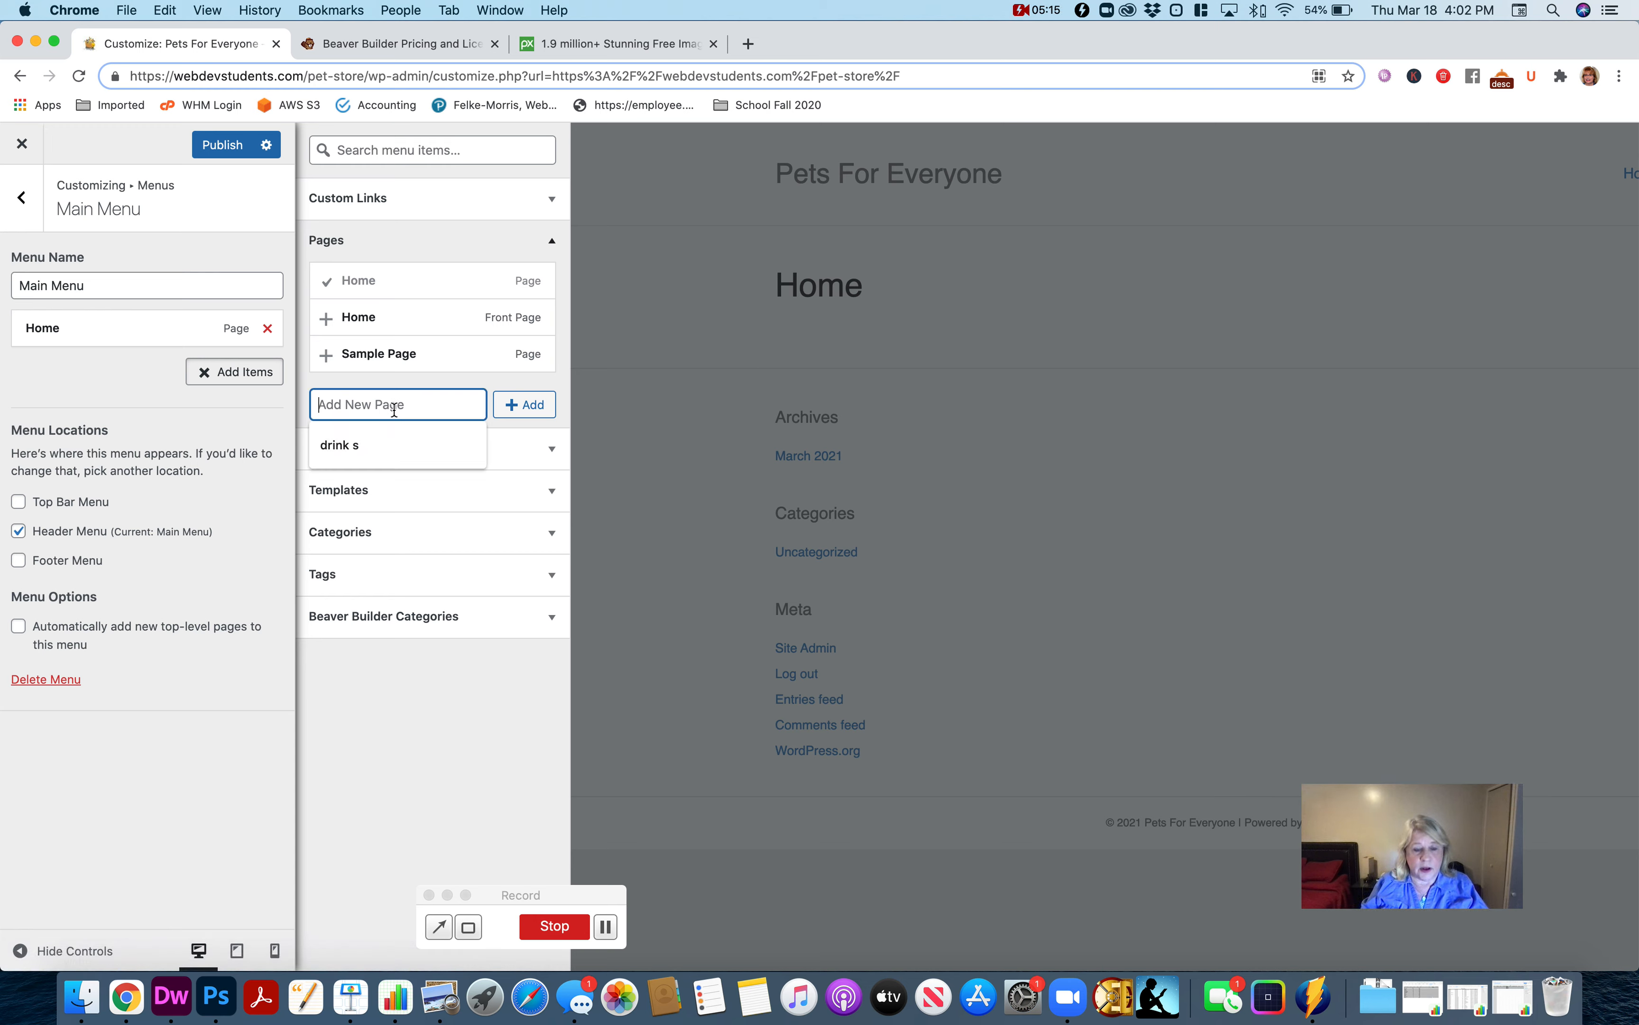
type("About")
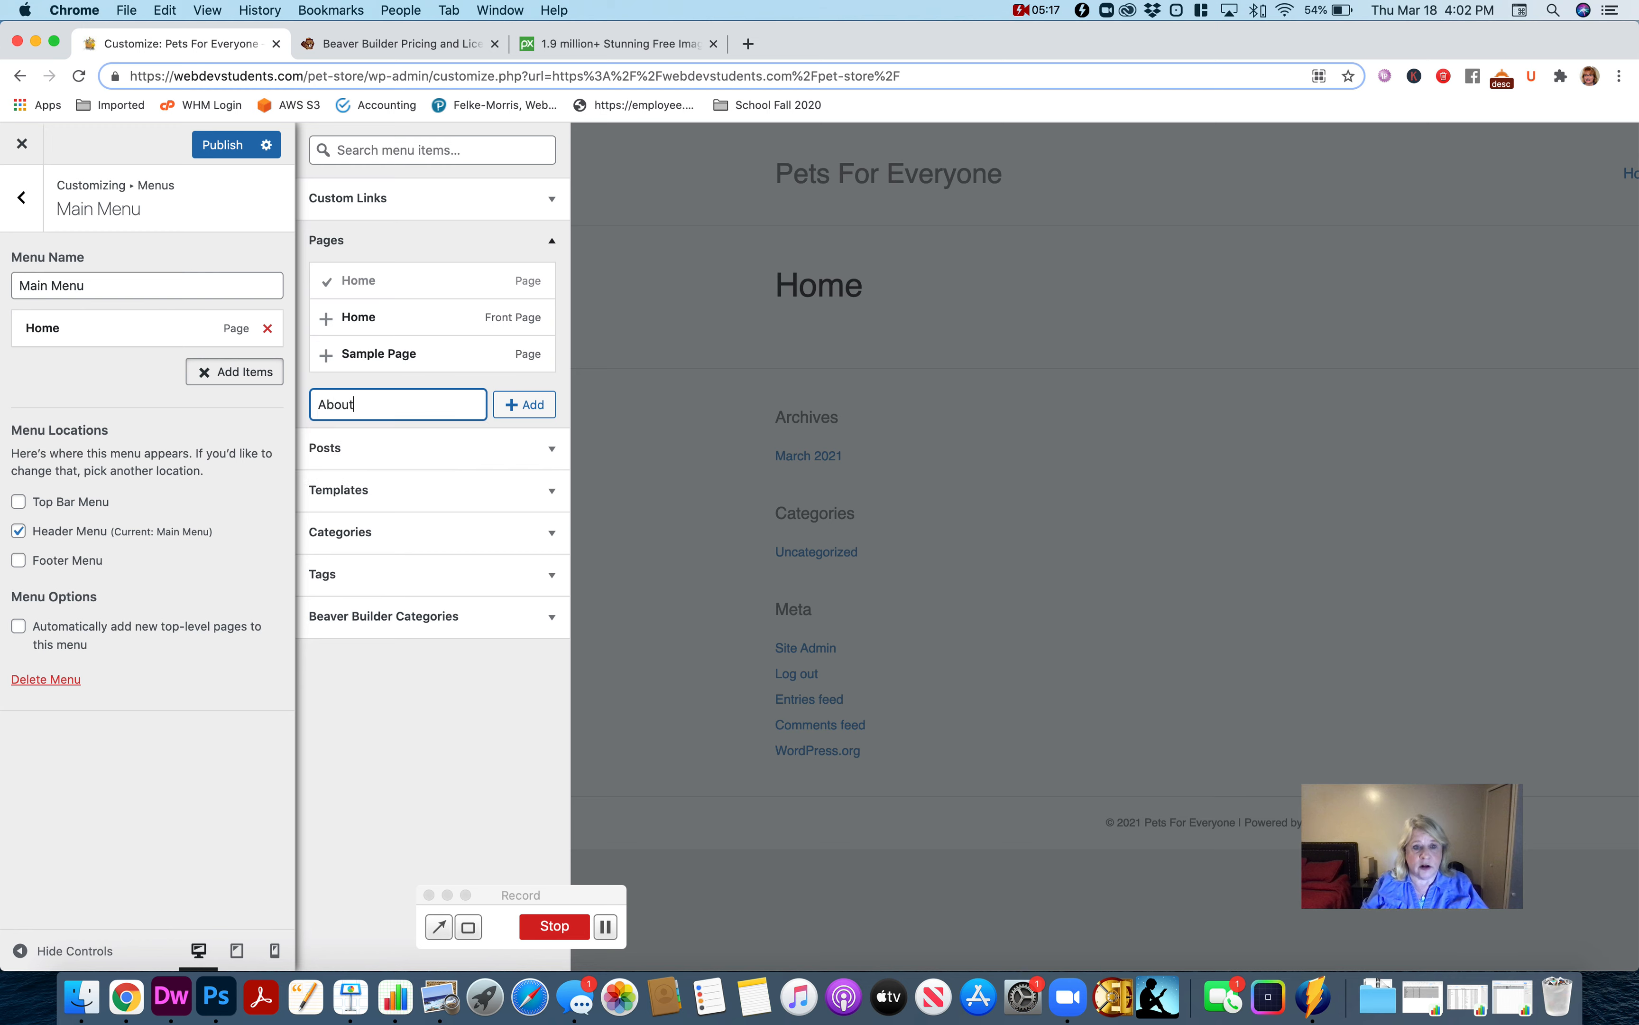
left_click(532, 413)
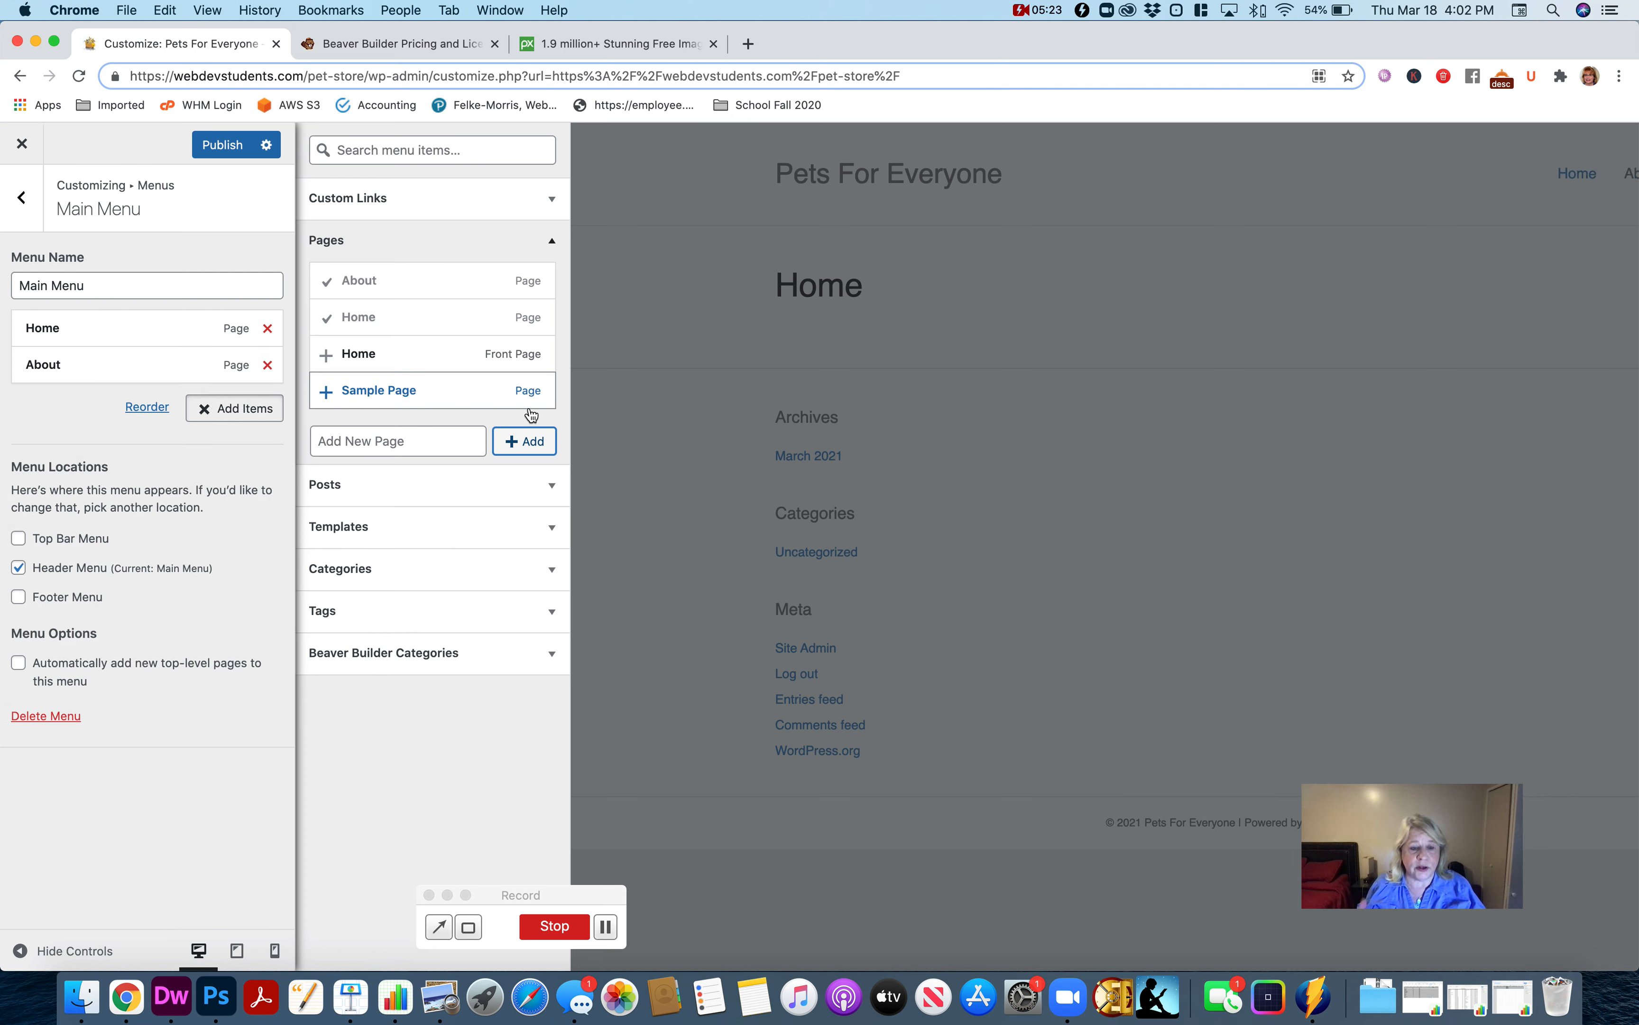
Create two more pages, Gallery and Contact, as items in the Main Menu.
left_click(404, 446)
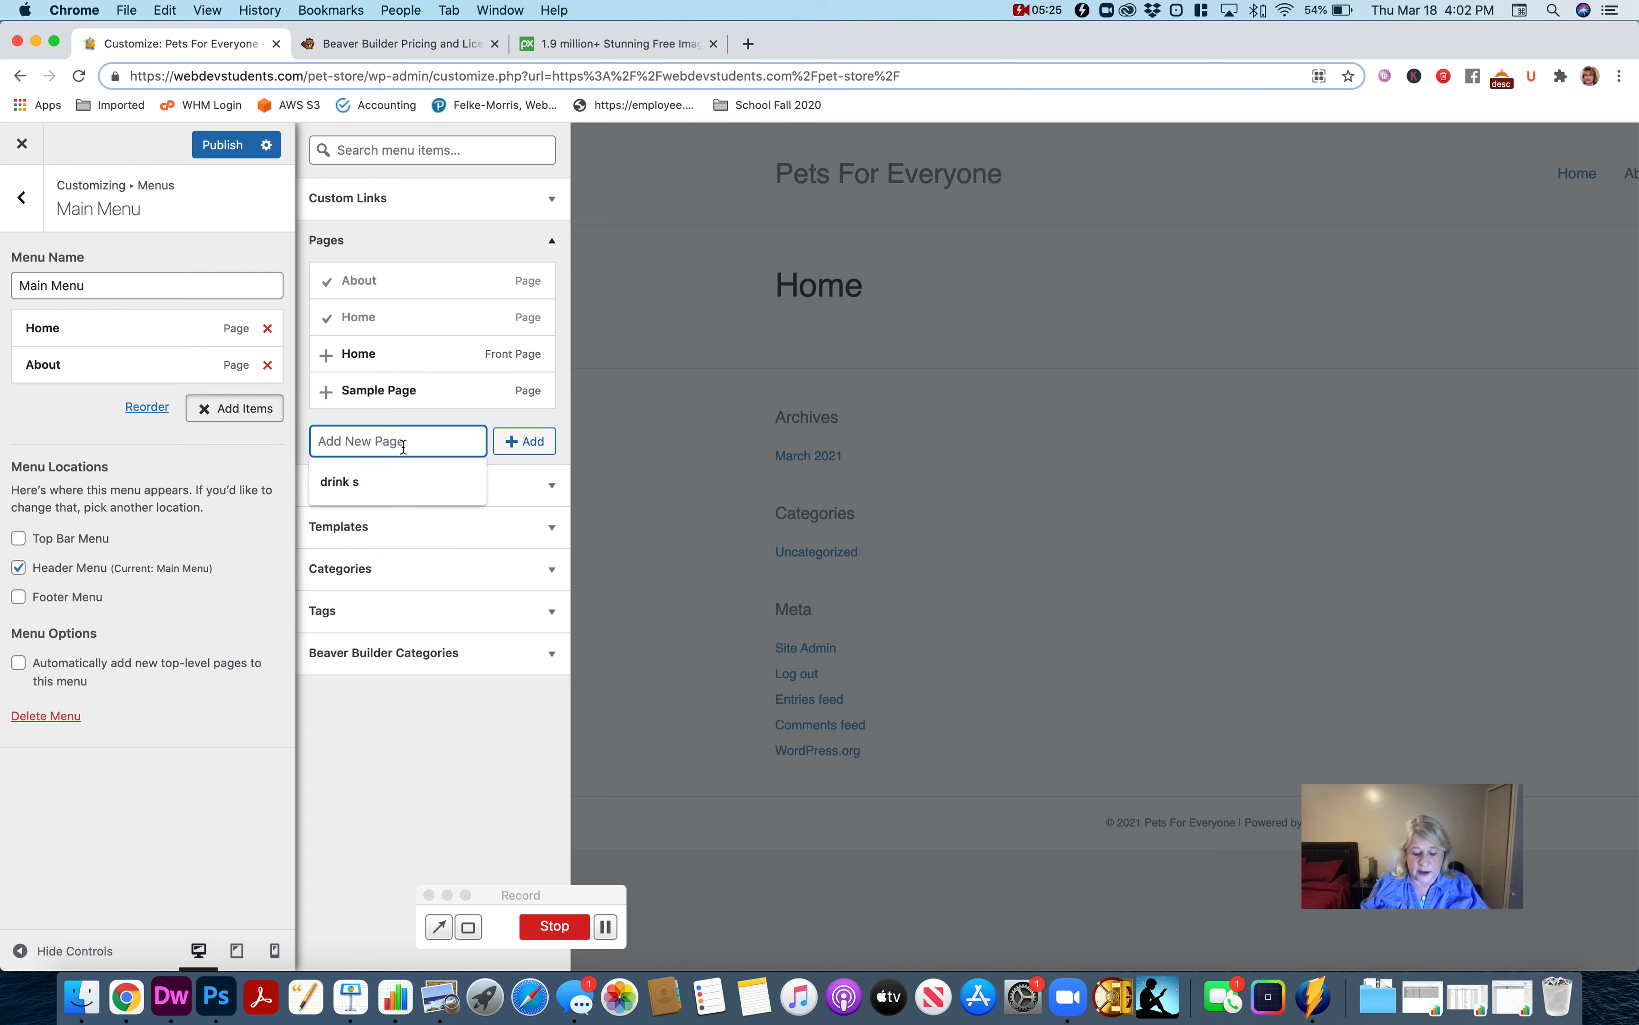
type("Ga")
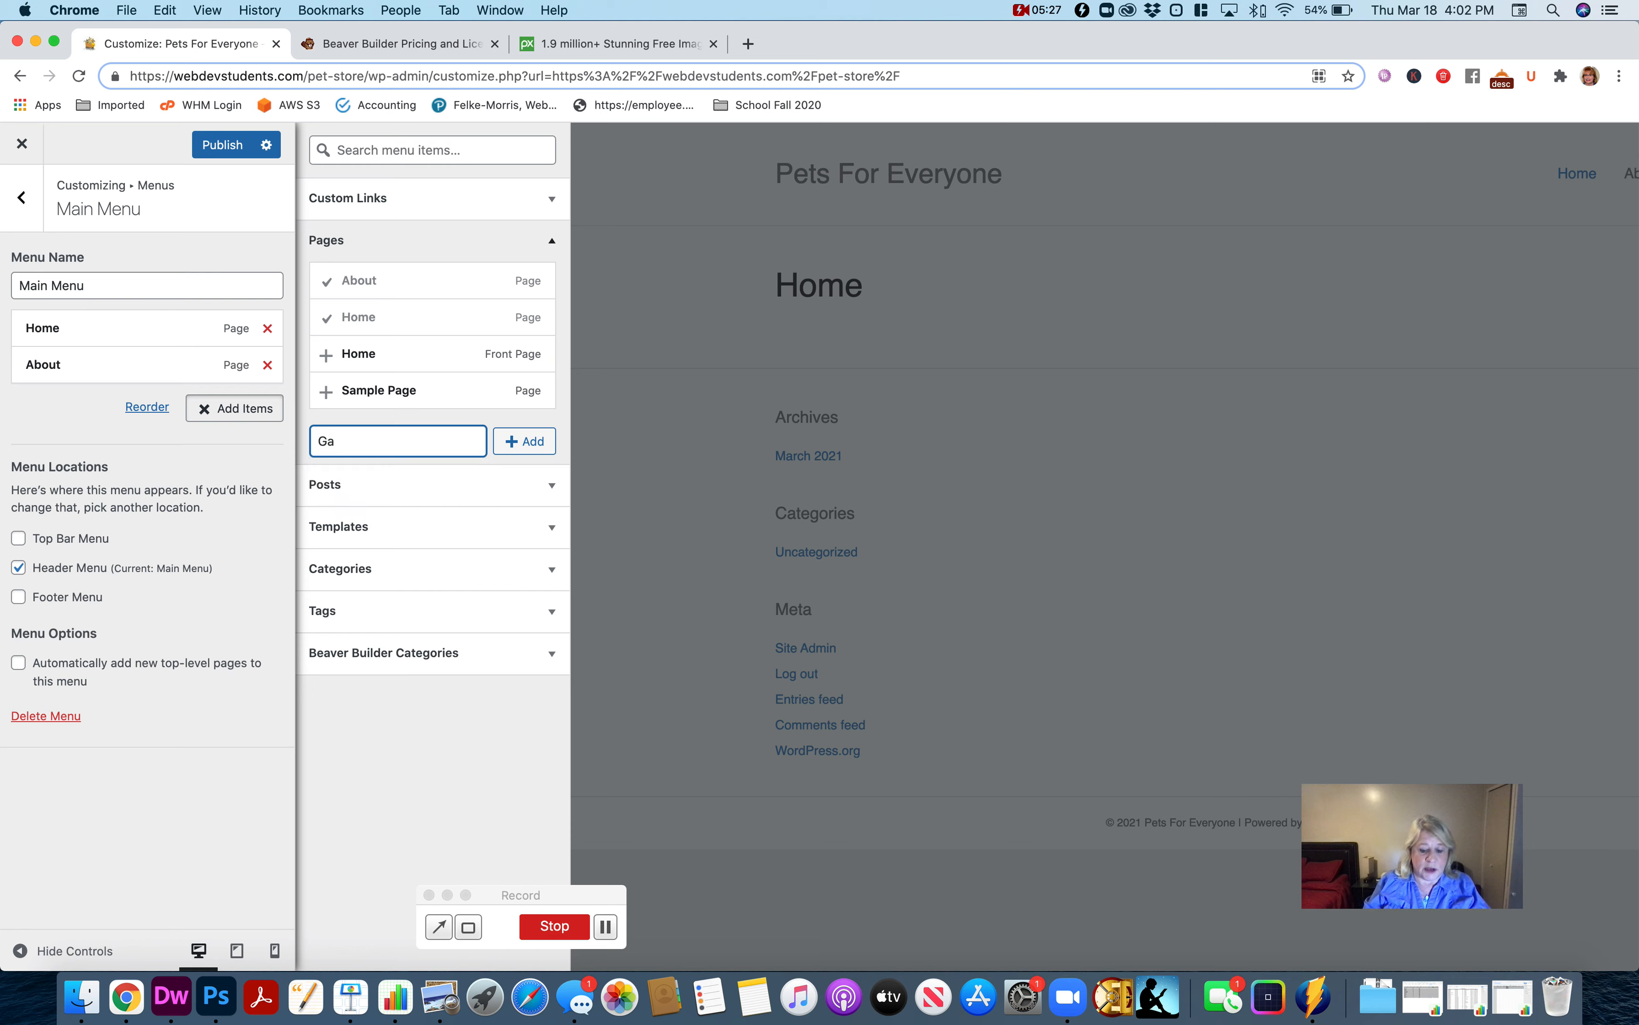
type("ller")
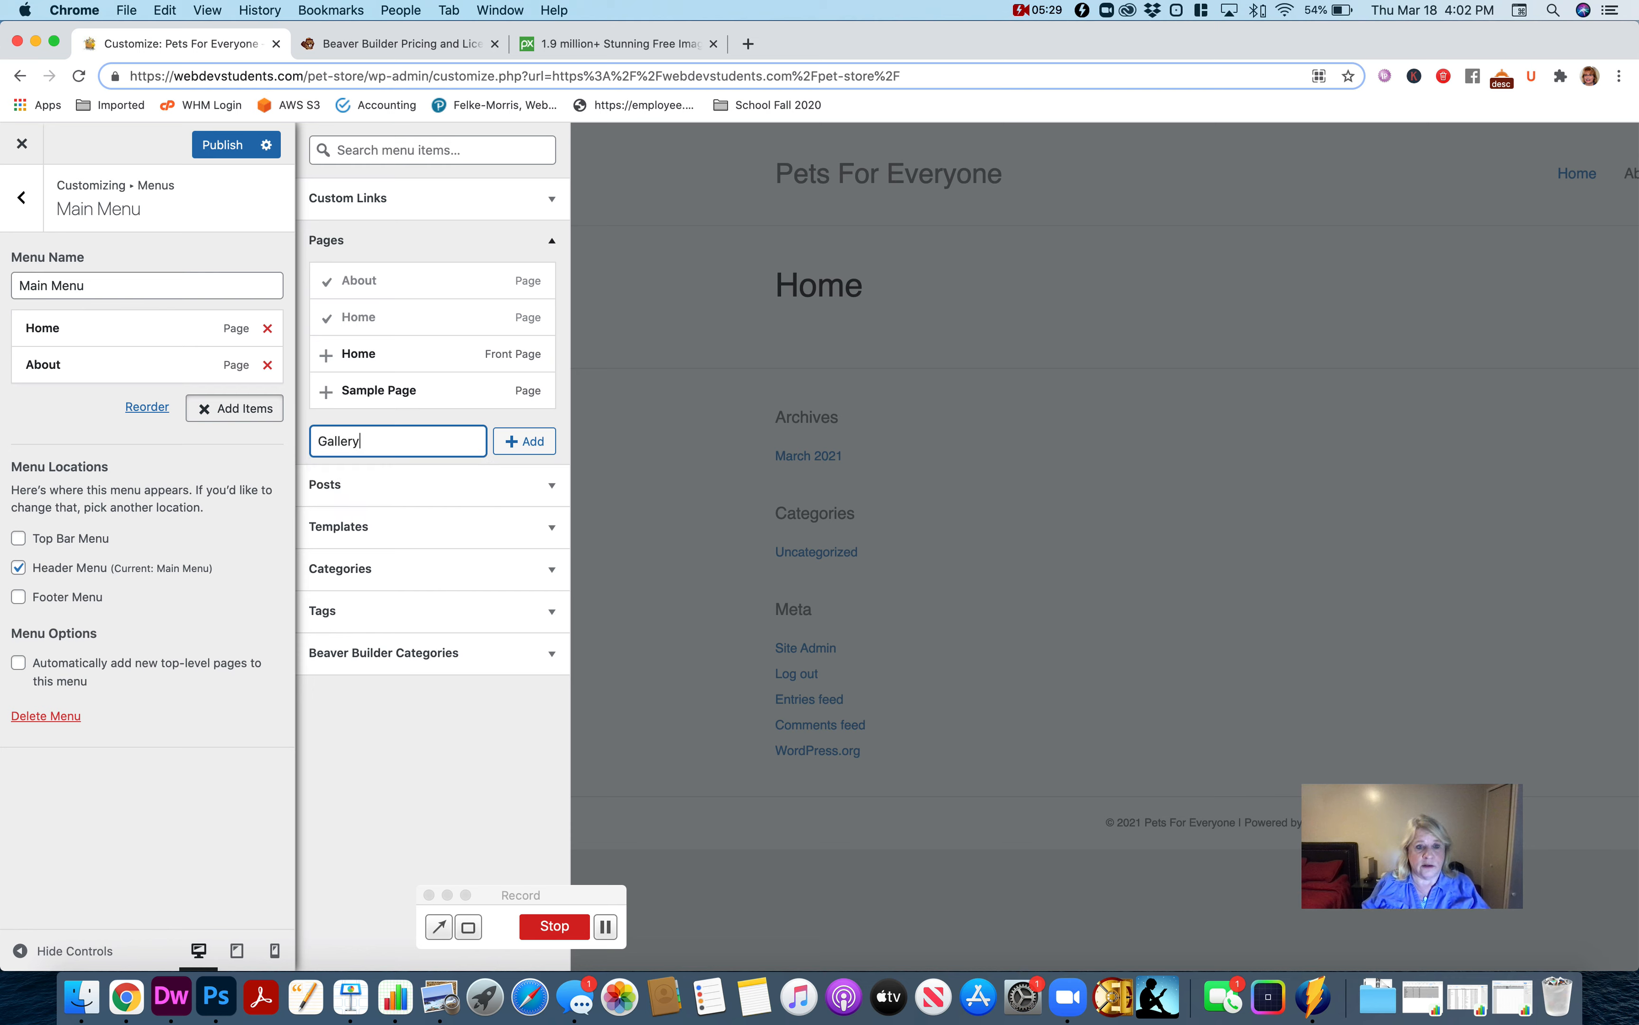
type("y")
left_click(538, 451)
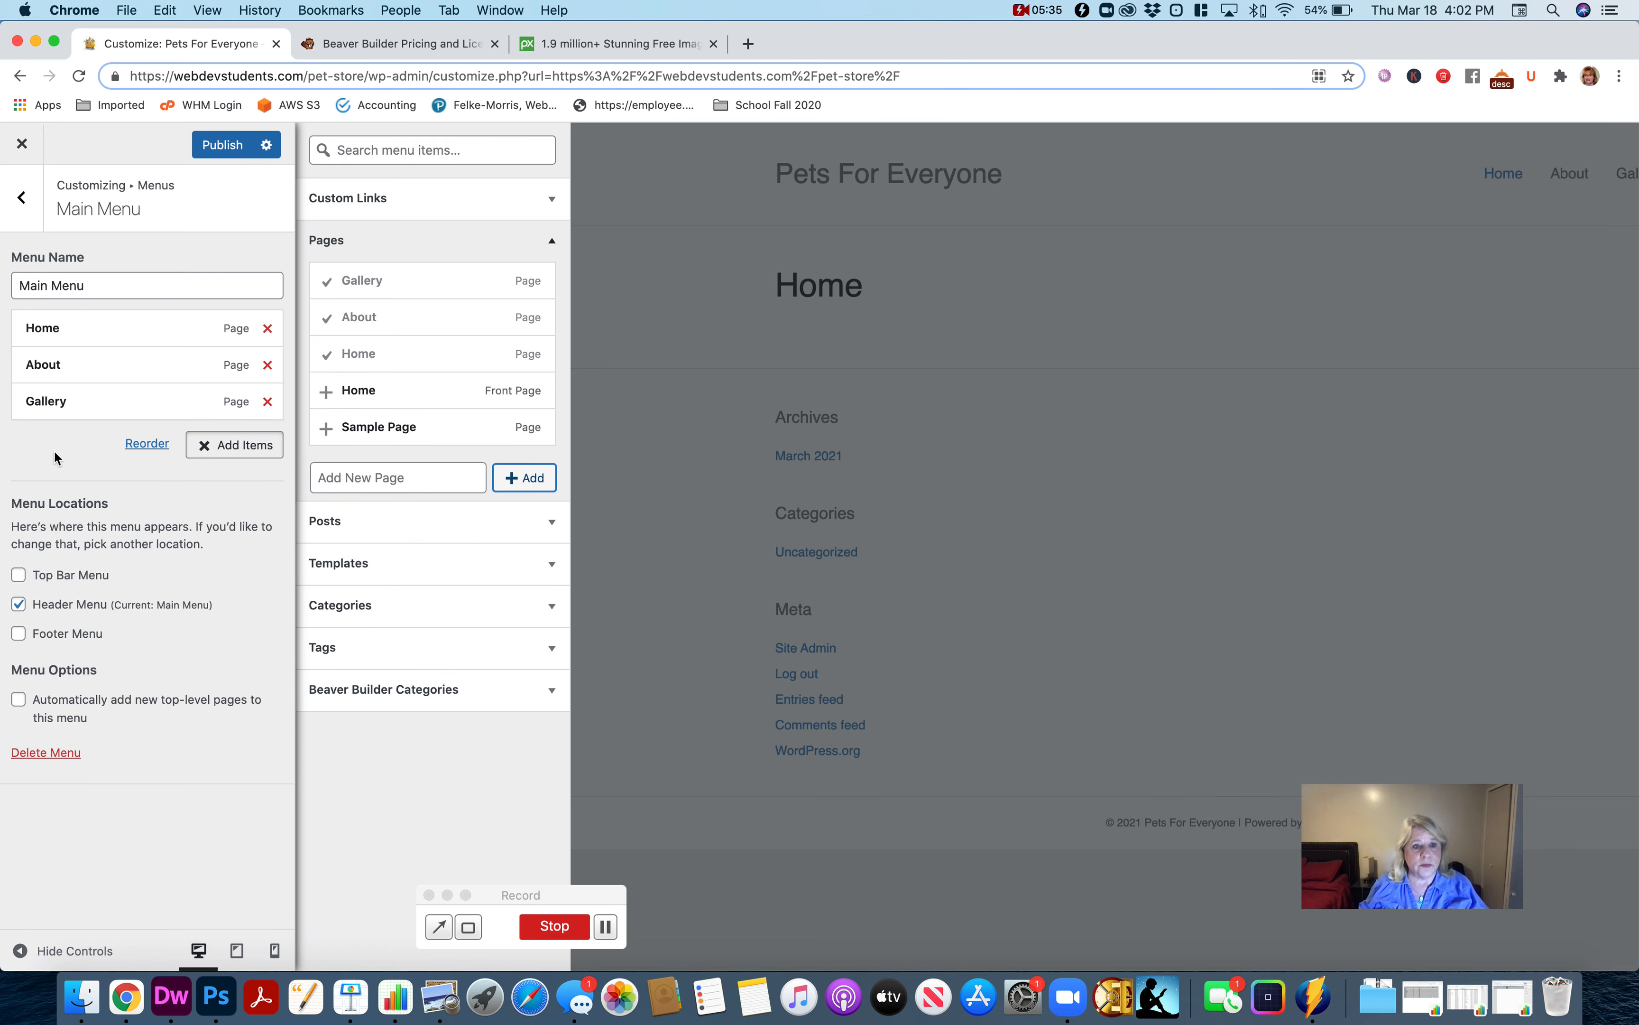
left_click(339, 478)
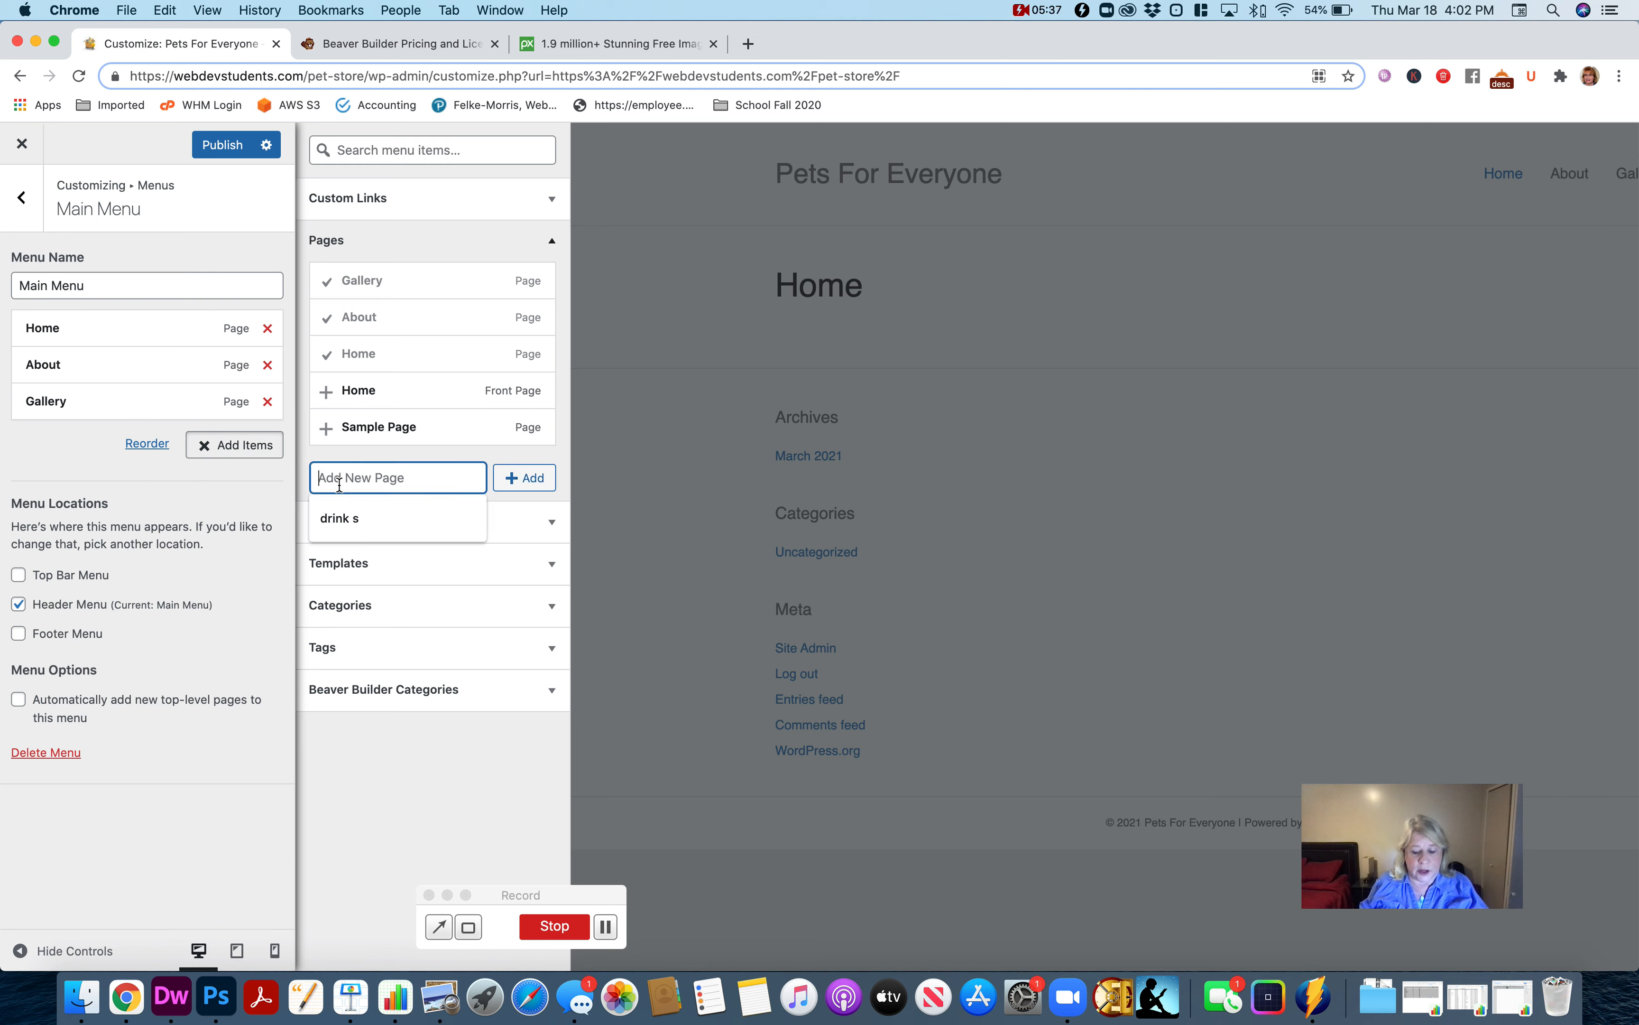
type("Contact")
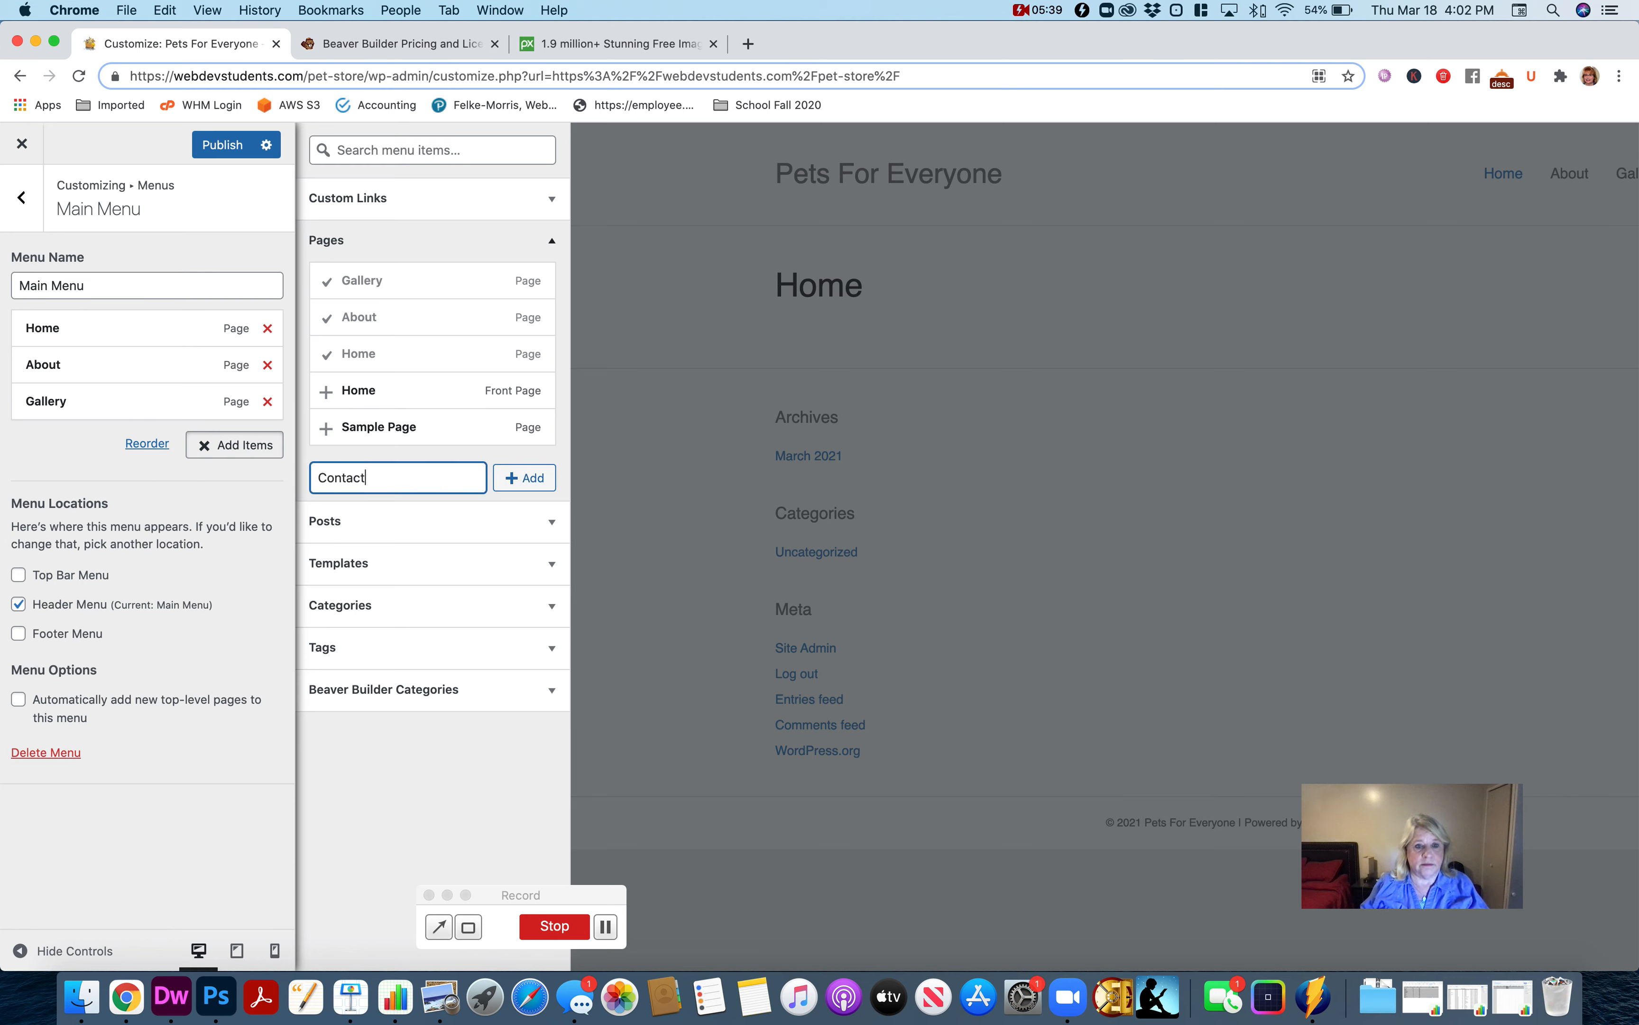
left_click(513, 479)
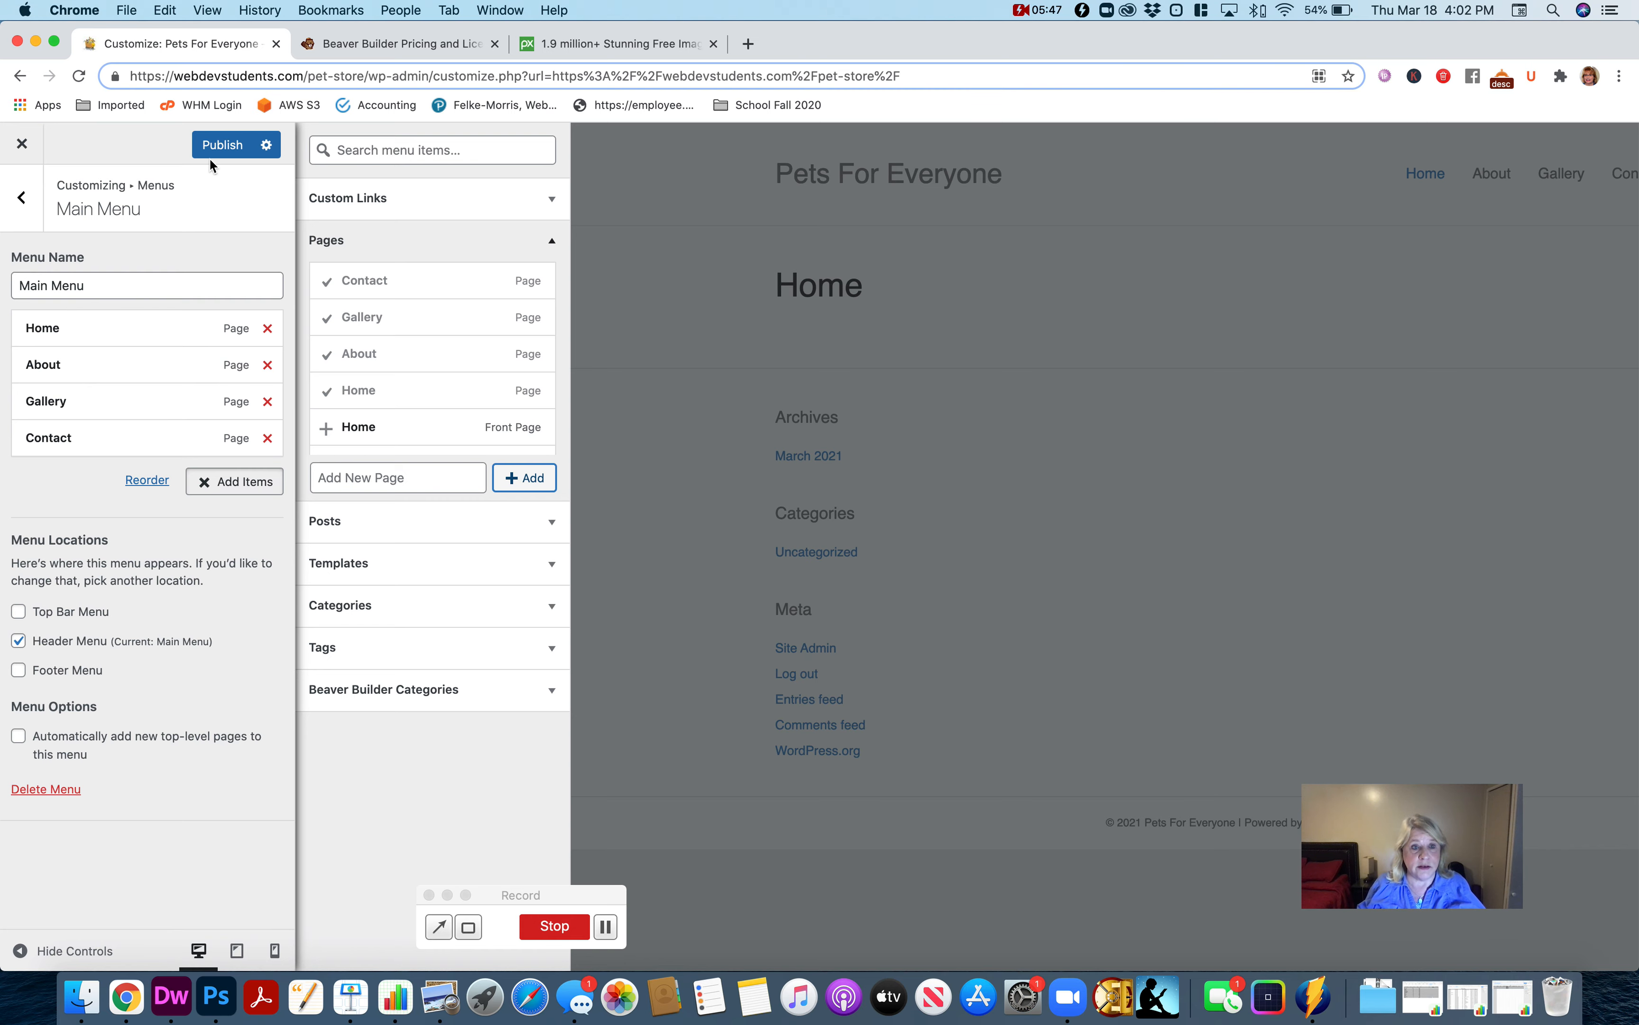
Publish the menu changes, leave the customizer for the live homepage, and reopen the customizer from there.
left_click(220, 144)
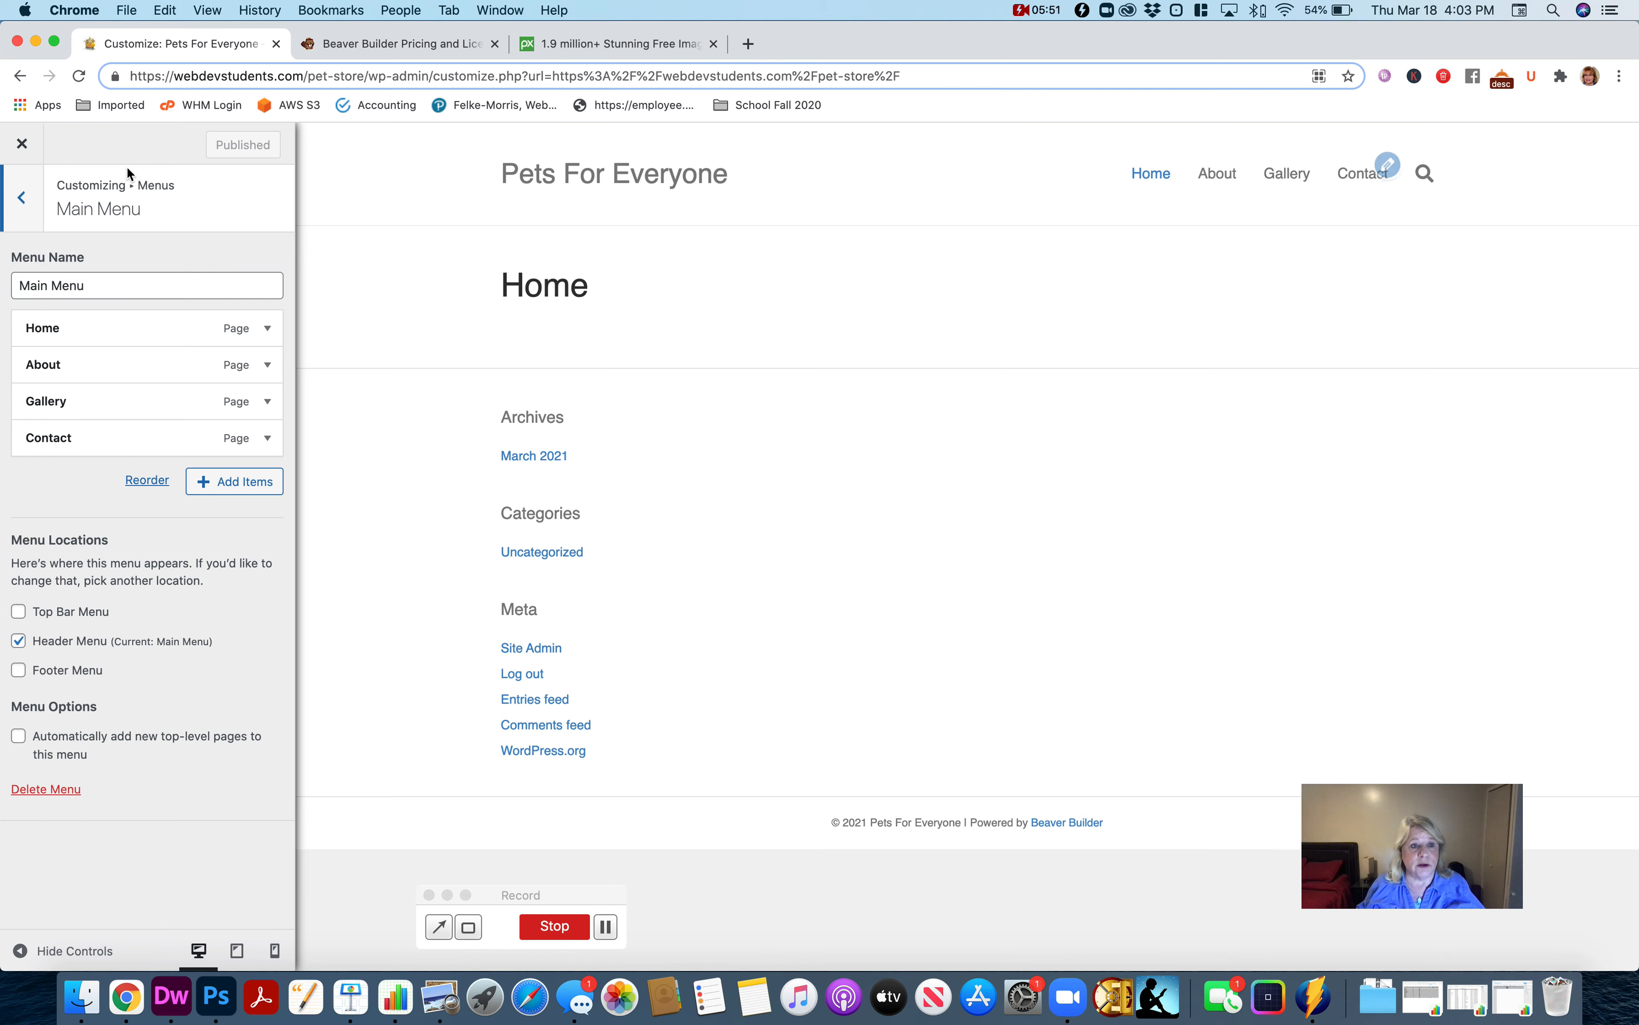
left_click(22, 145)
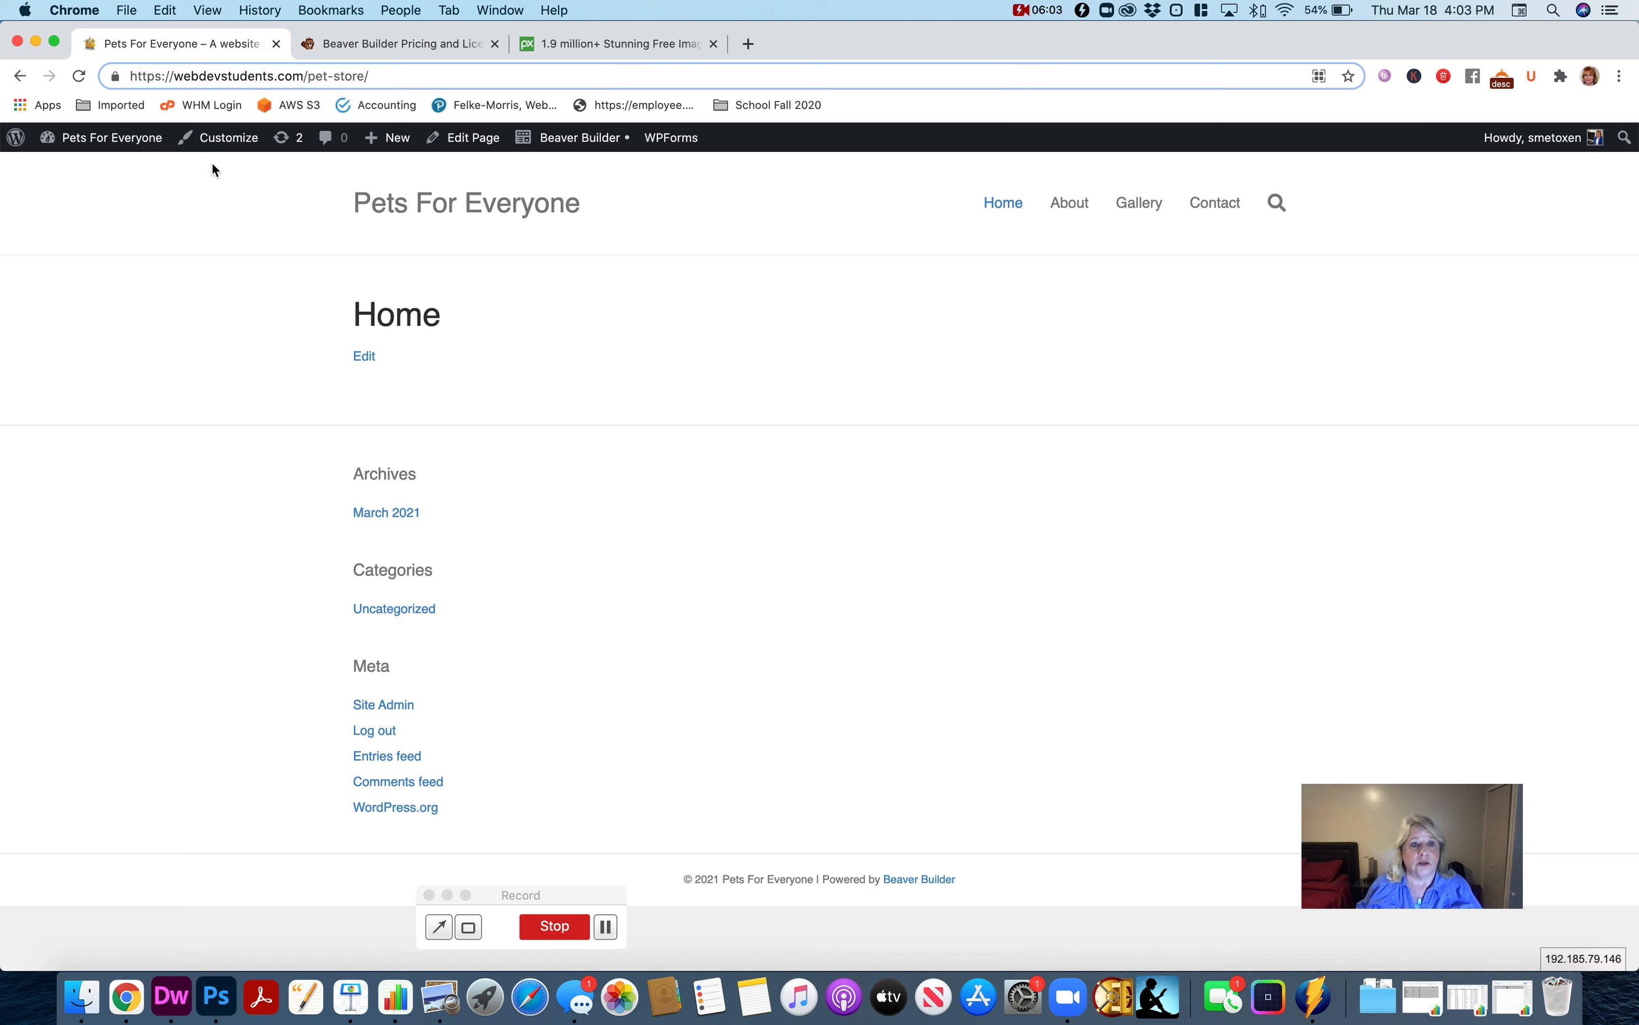
left_click(226, 147)
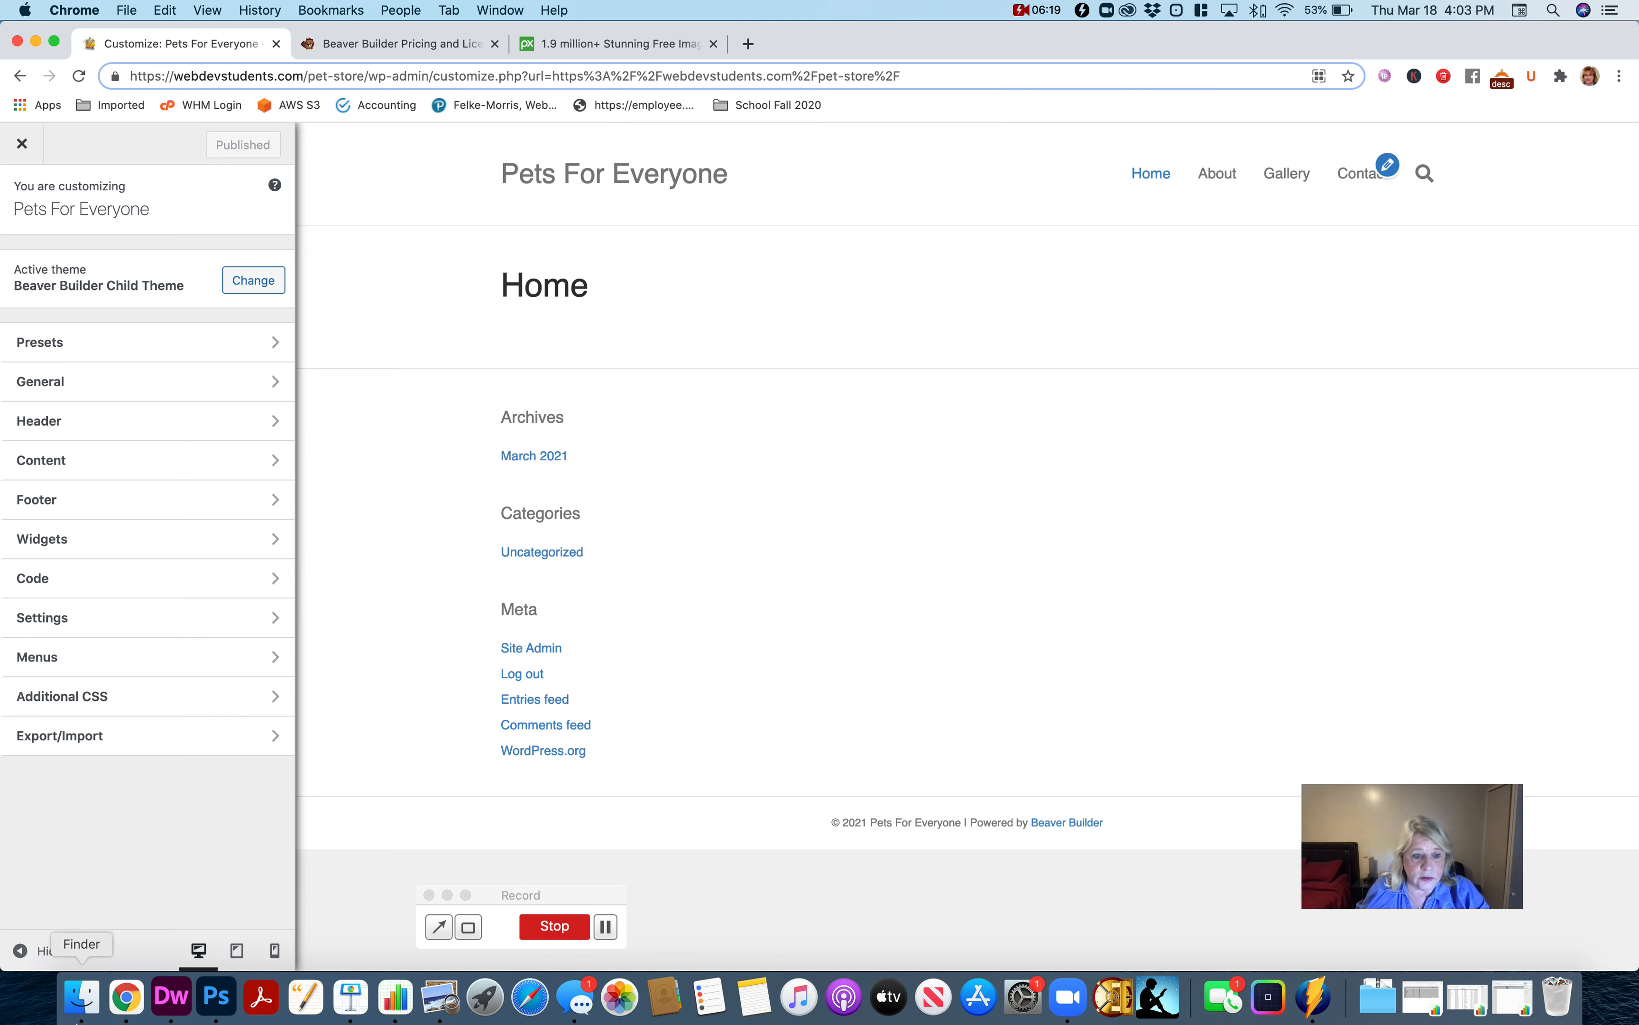
Switch to Finder, open the images folder inside pet-store, and move its window off the browser.
left_click(81, 996)
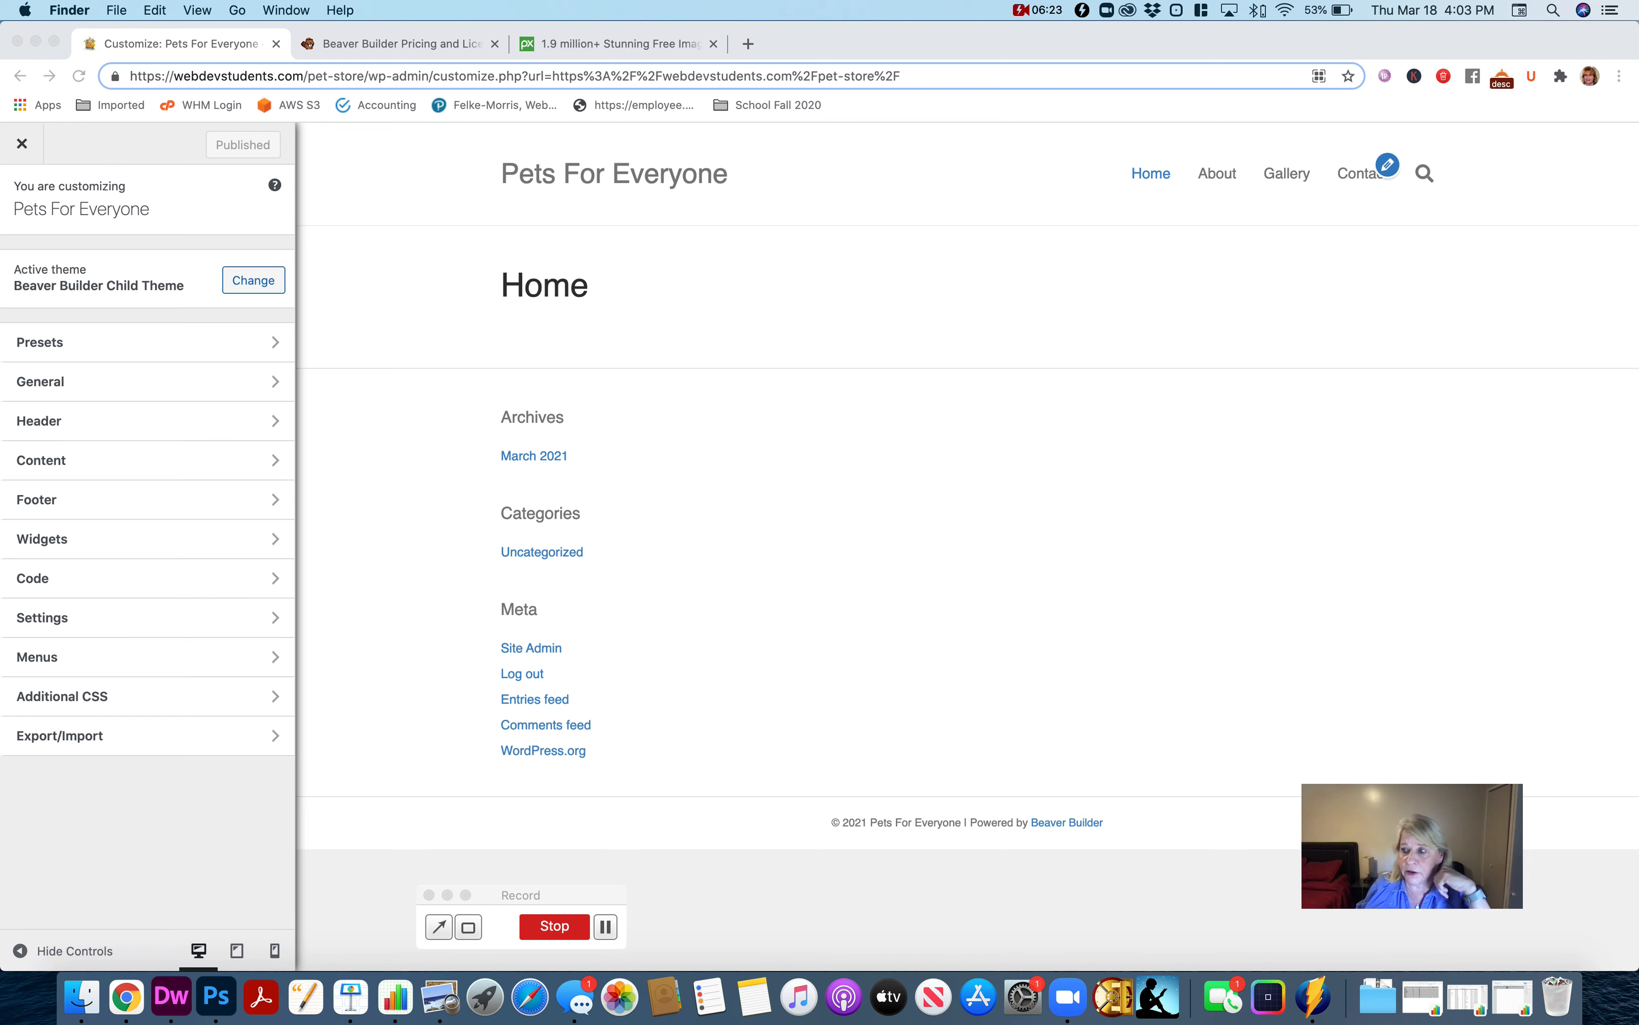
left_click_drag(1638, 257, 1019, 248)
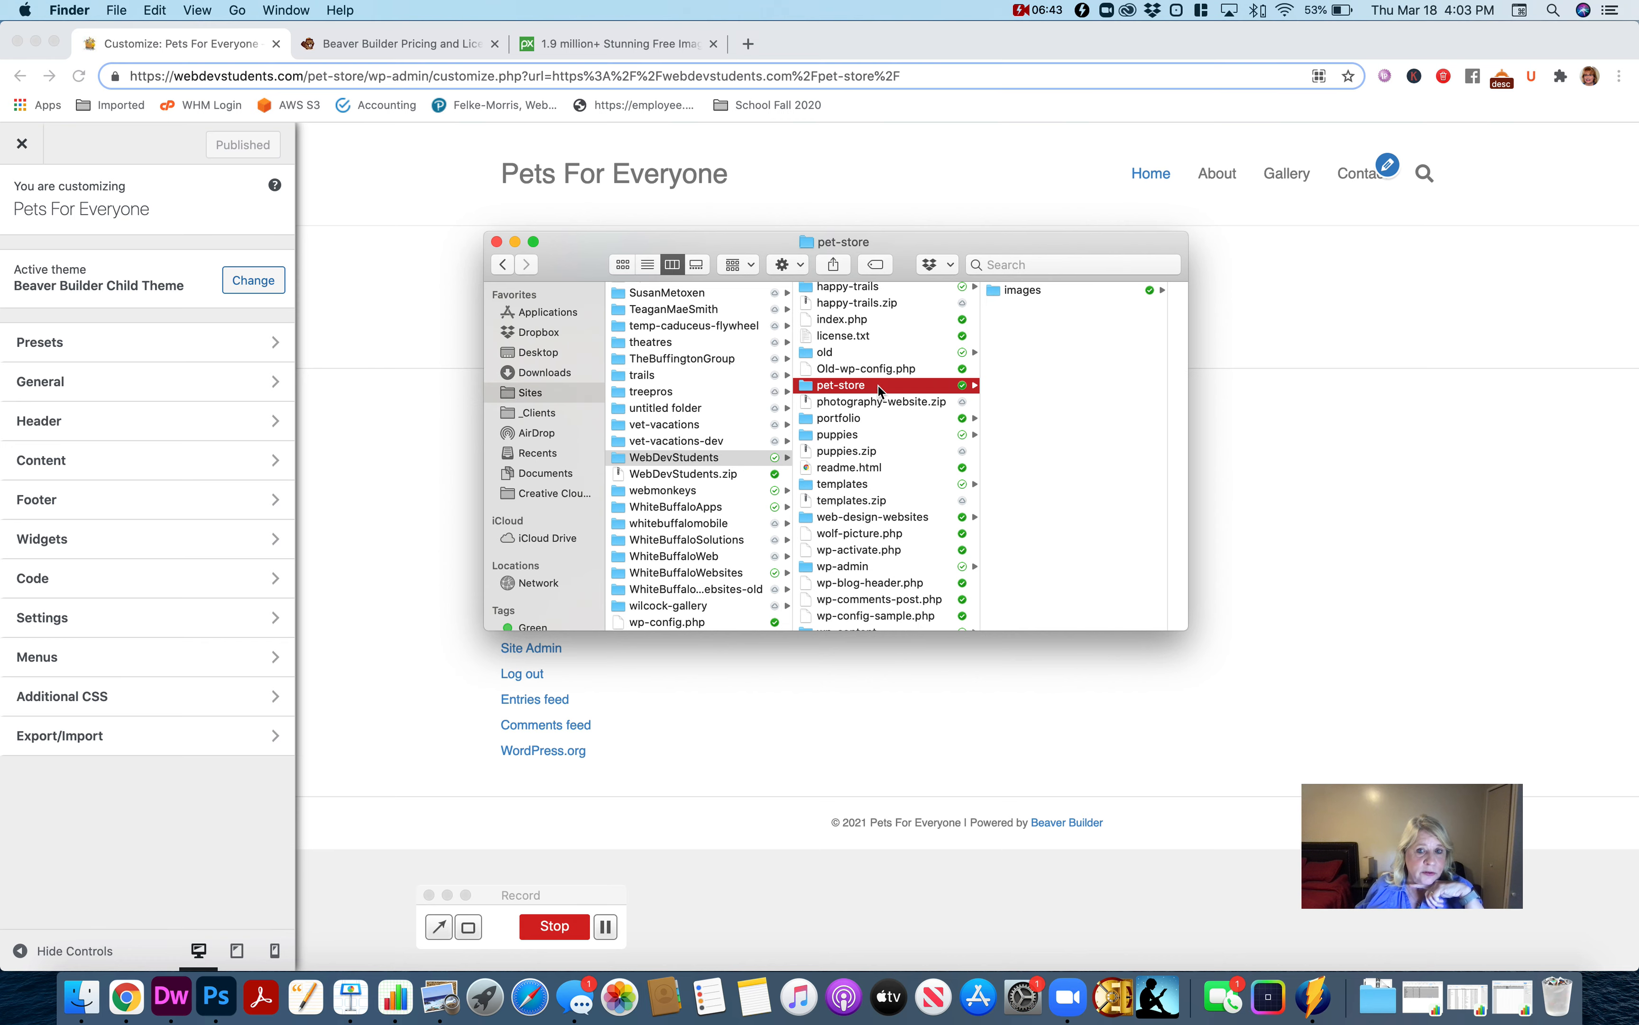
left_click(1038, 291)
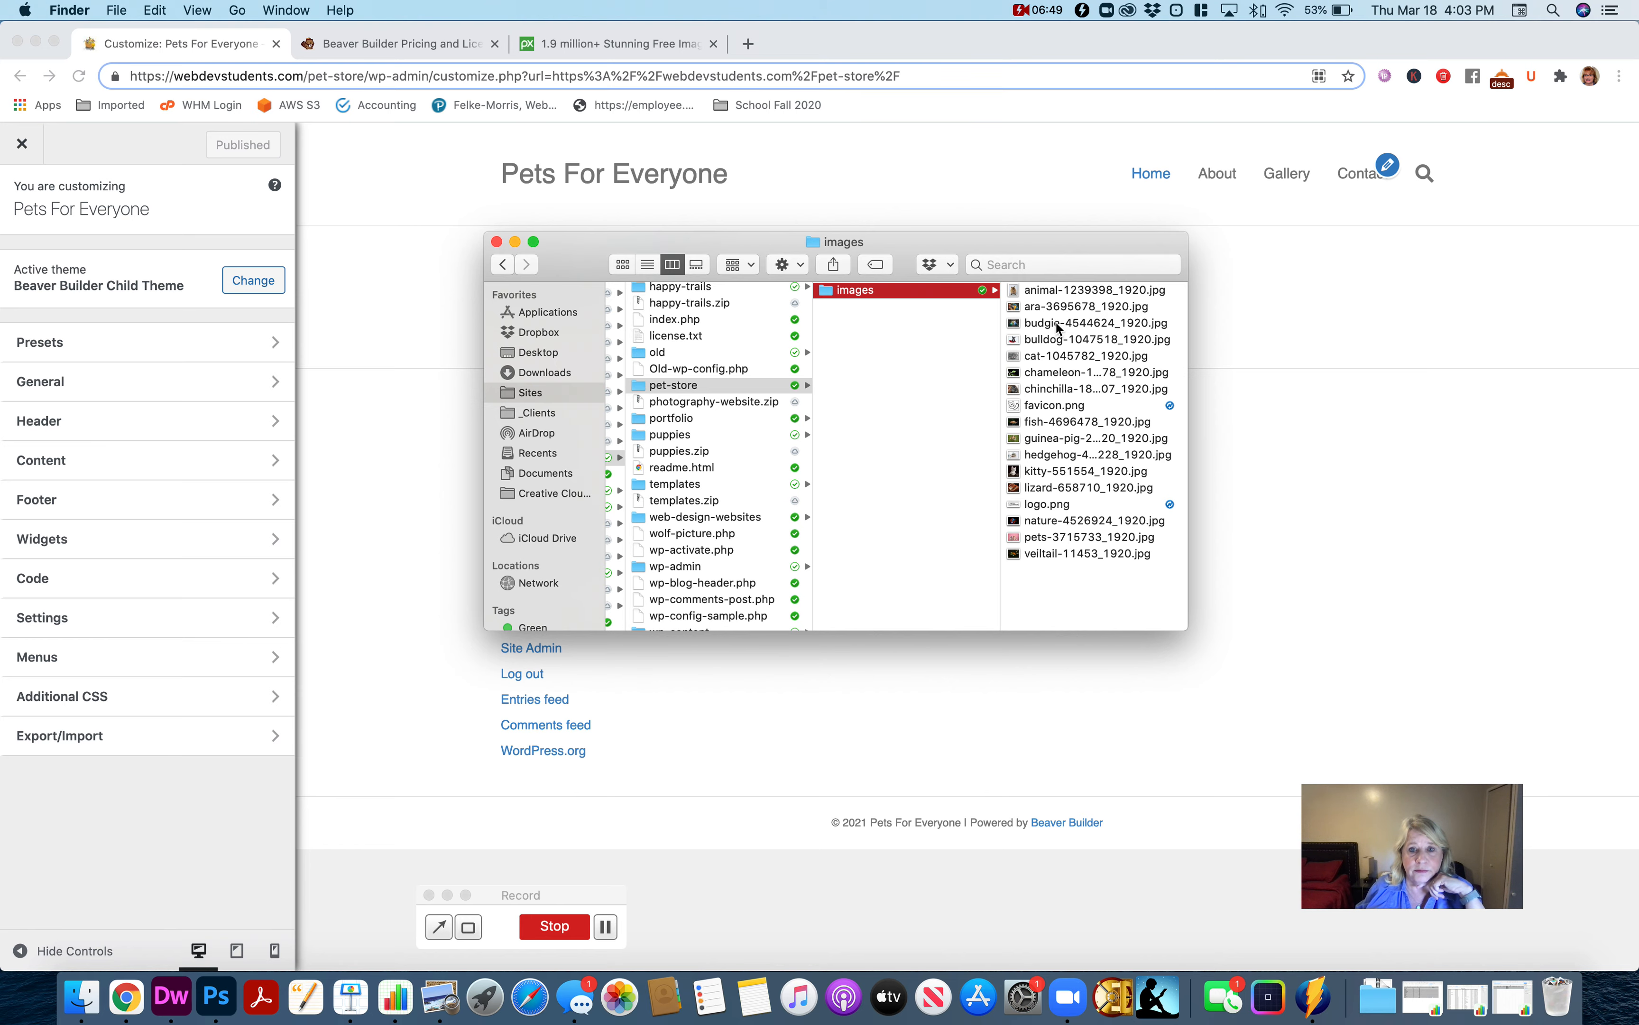
left_click_drag(975, 243, 1638, 313)
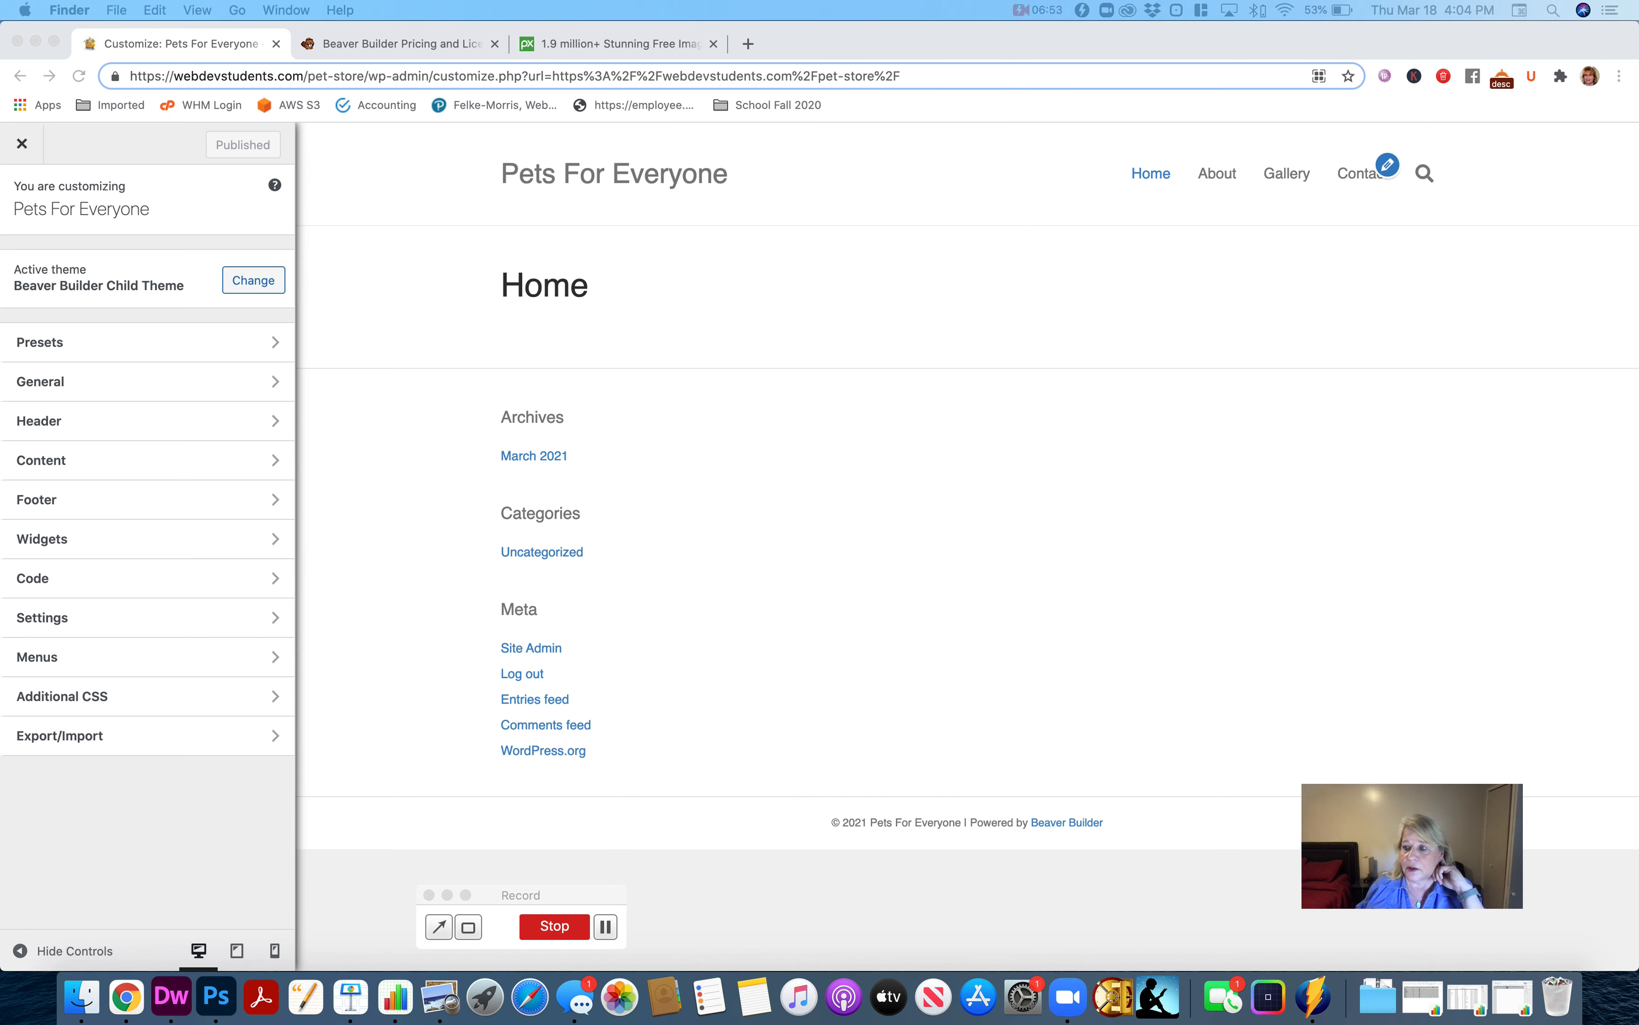
In the customizer's Header Logo settings, show the tagline beneath the logo text.
left_click(154, 422)
left_click(156, 427)
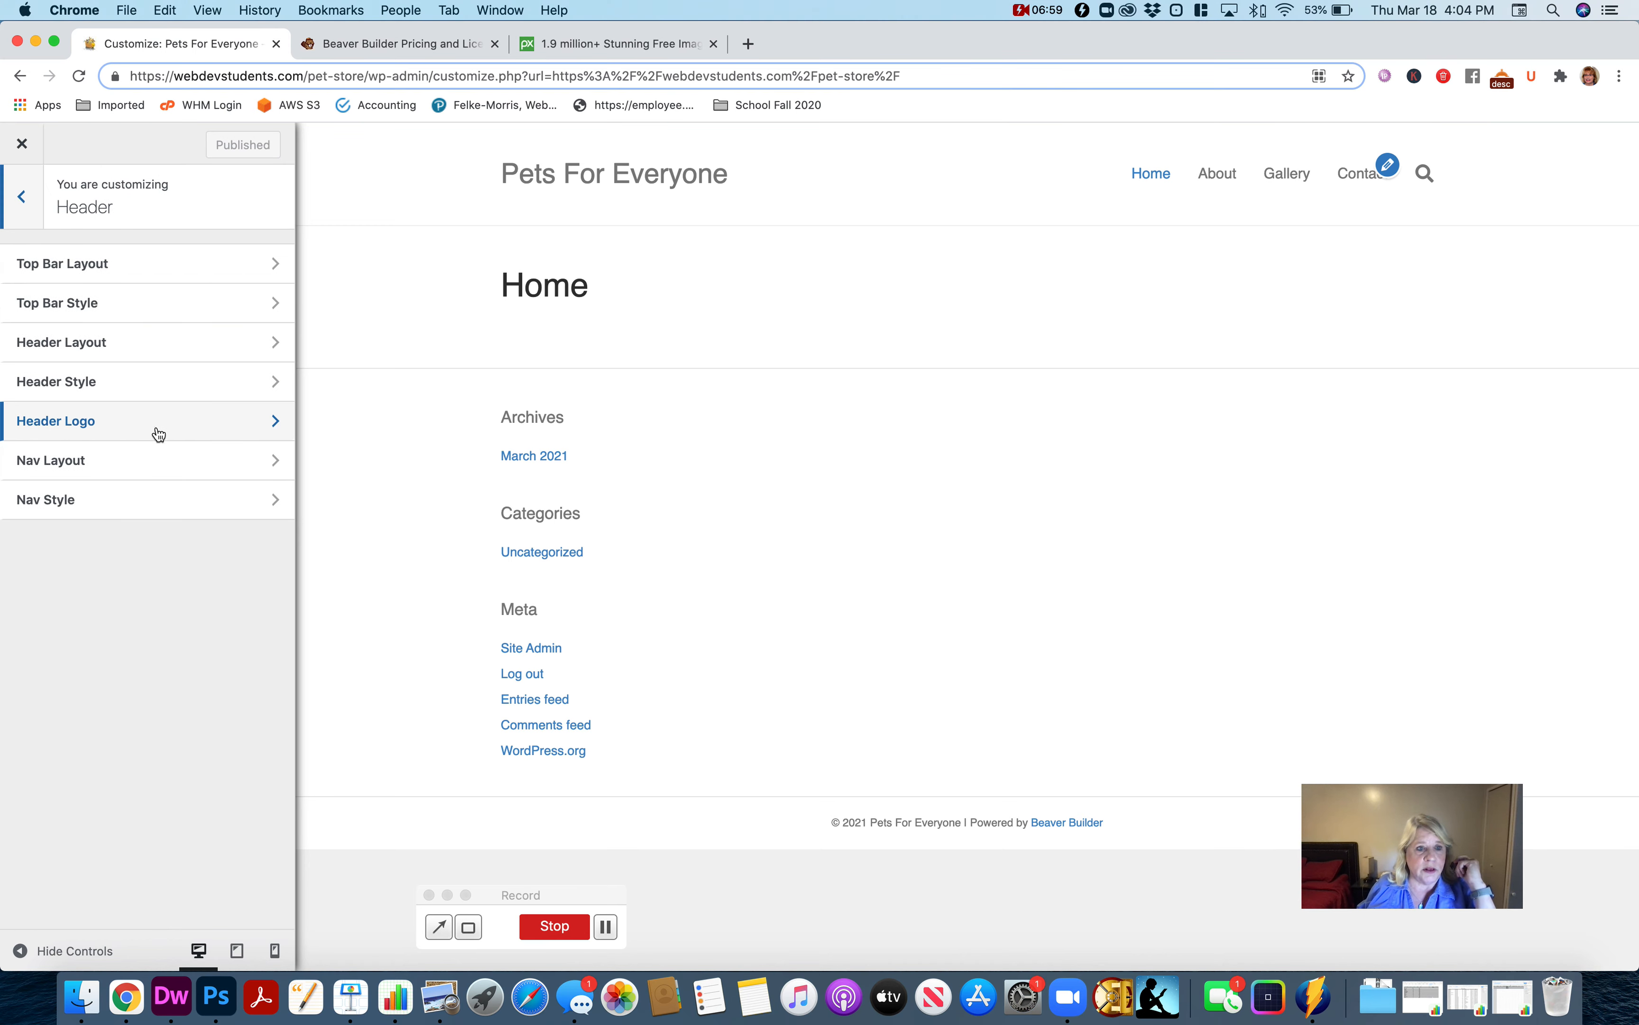
left_click(160, 432)
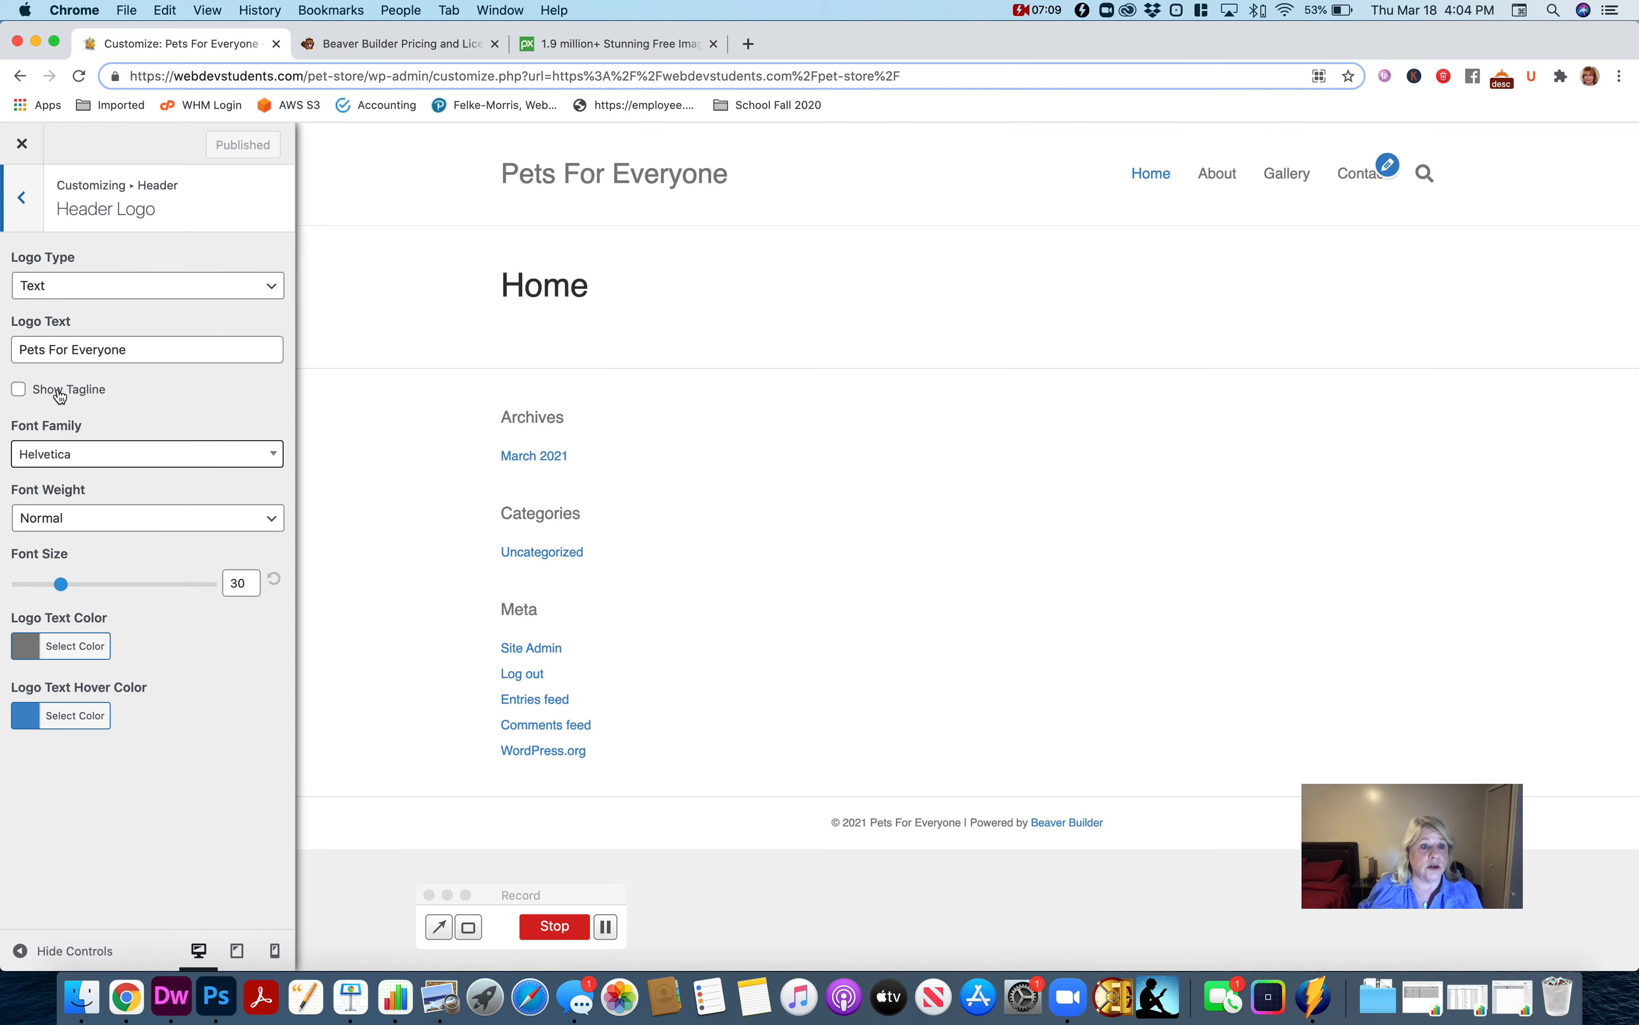
left_click(20, 392)
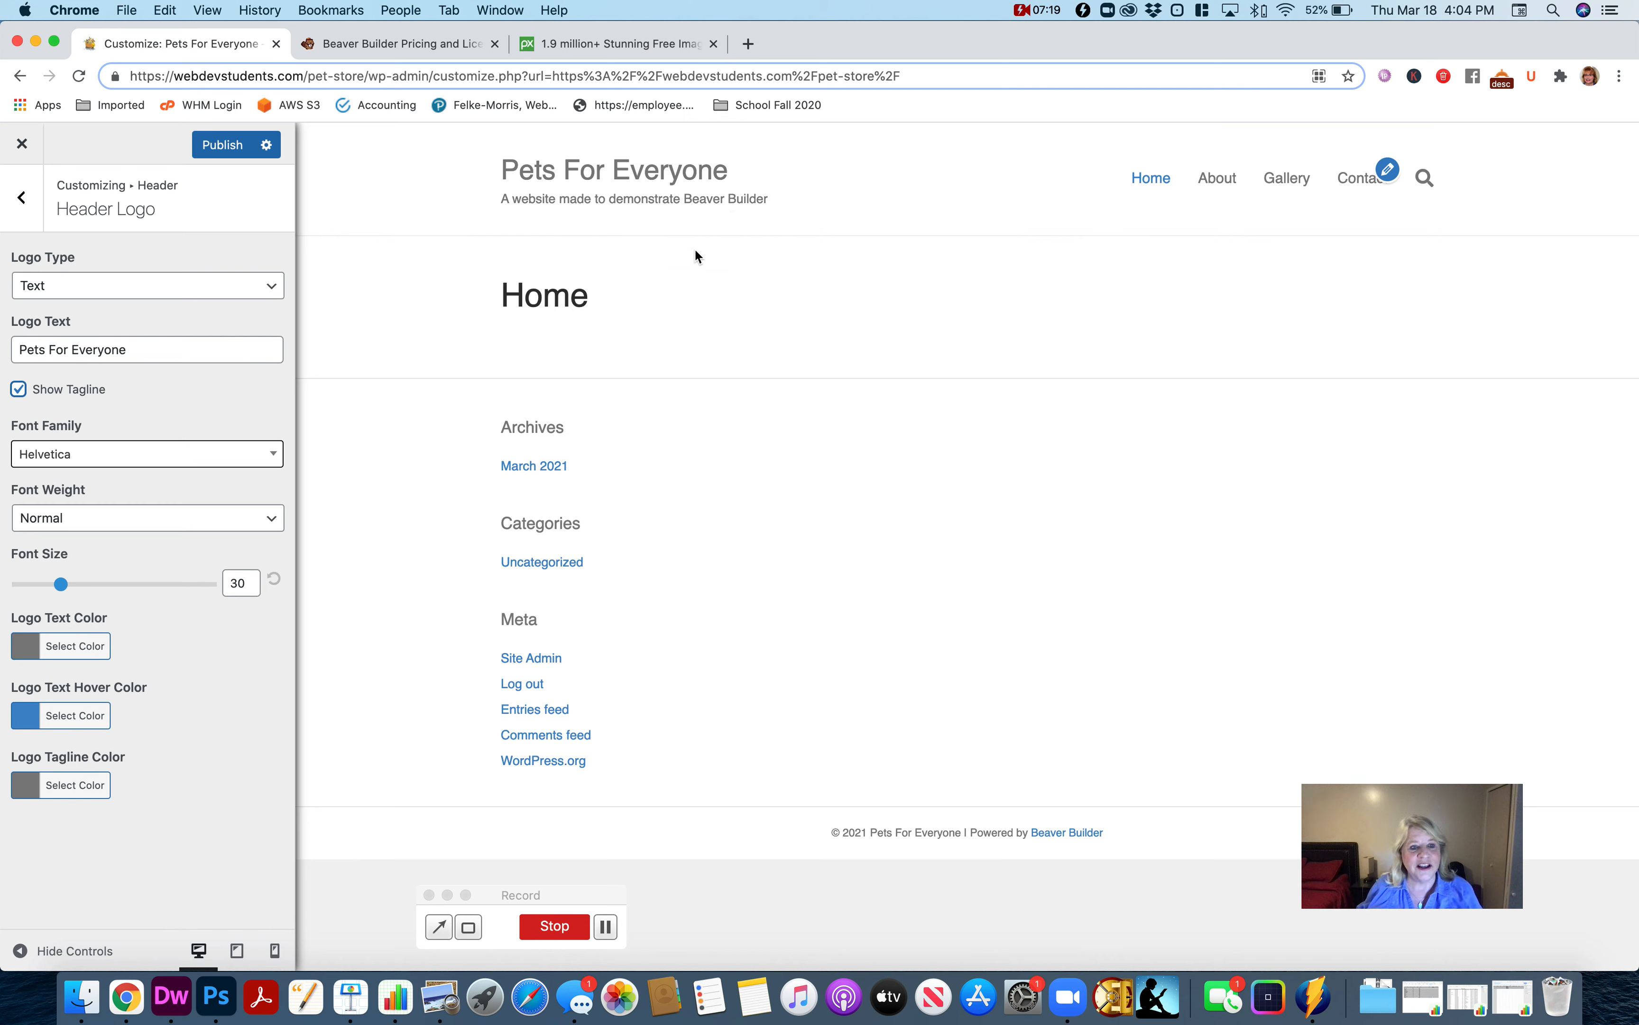
Set the font family of the header logo text to Actor.
left_click(176, 455)
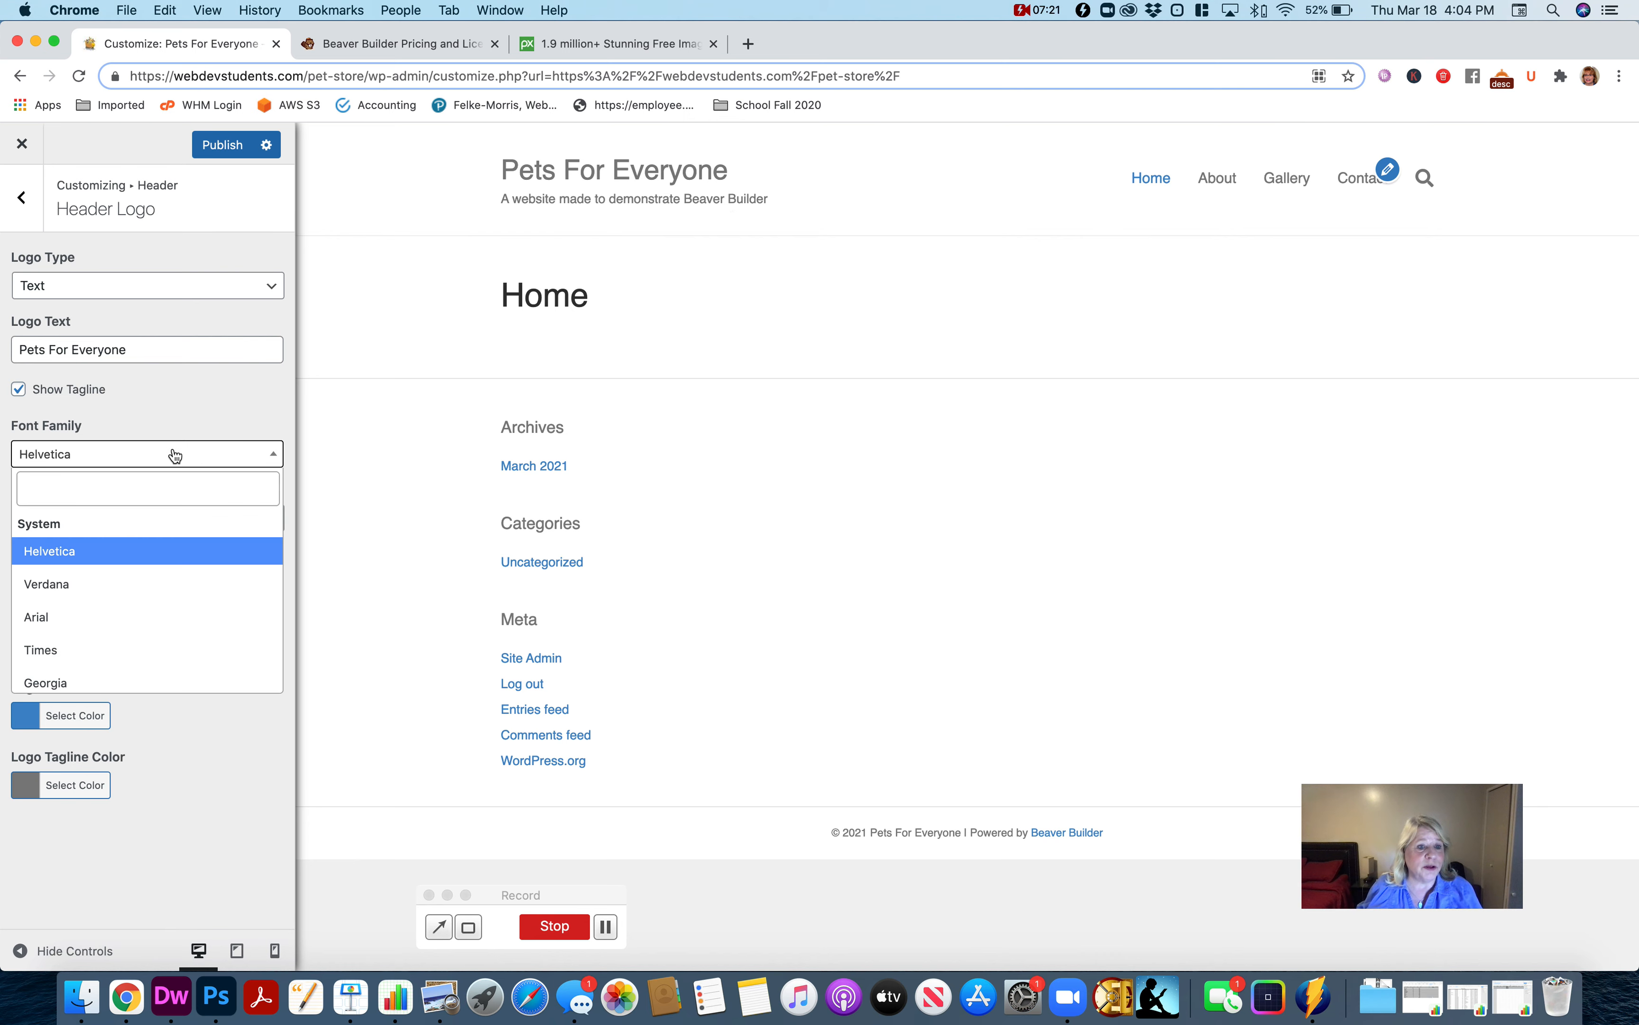
scroll(145, 651, "down", 7)
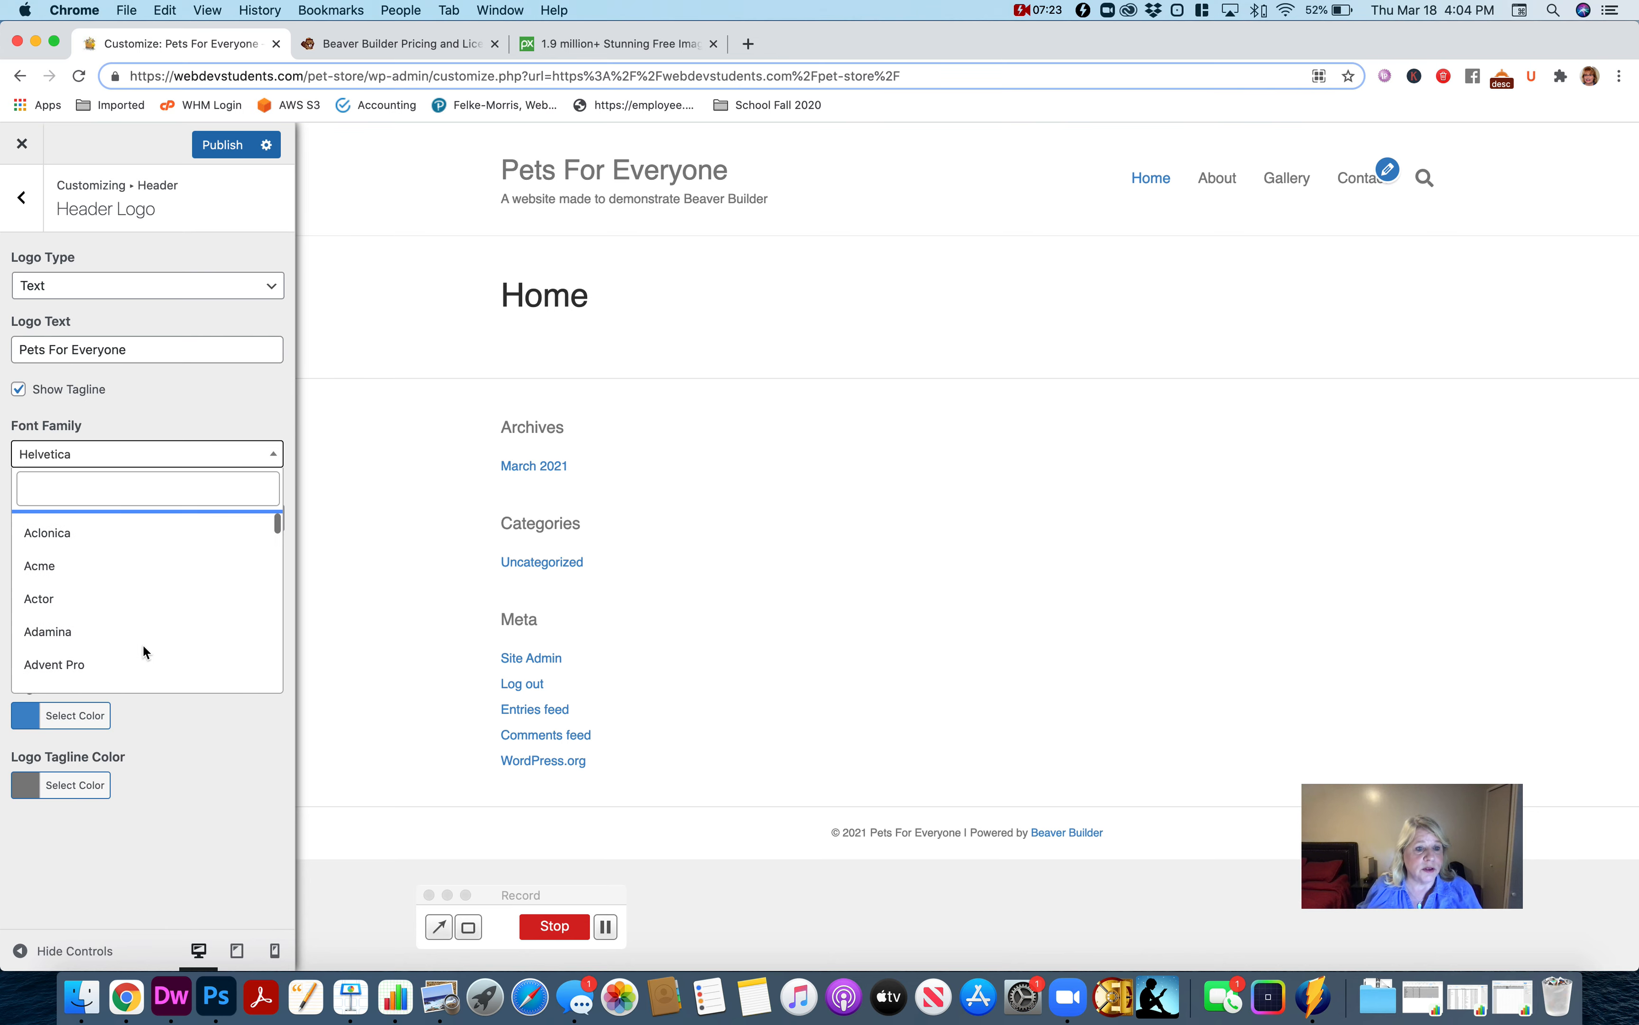
left_click(95, 603)
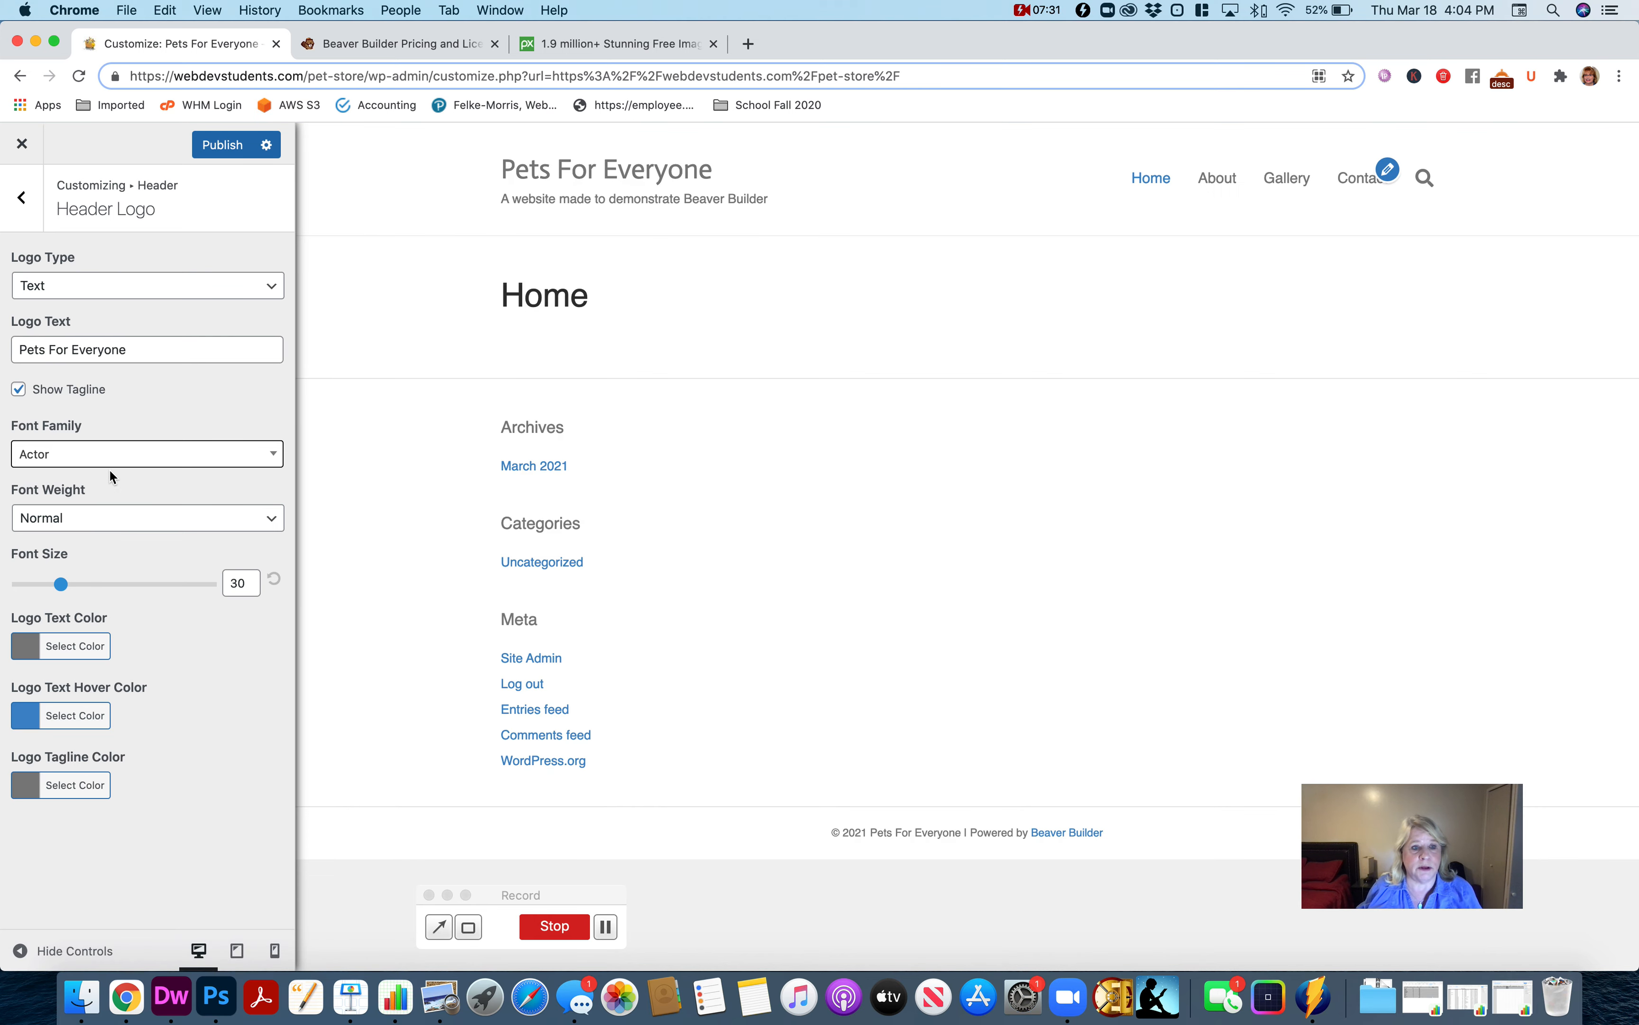
Set the header logo text's font family to Alfa Slab One and hide the tagline.
left_click(110, 459)
scroll(132, 610, "down", 5)
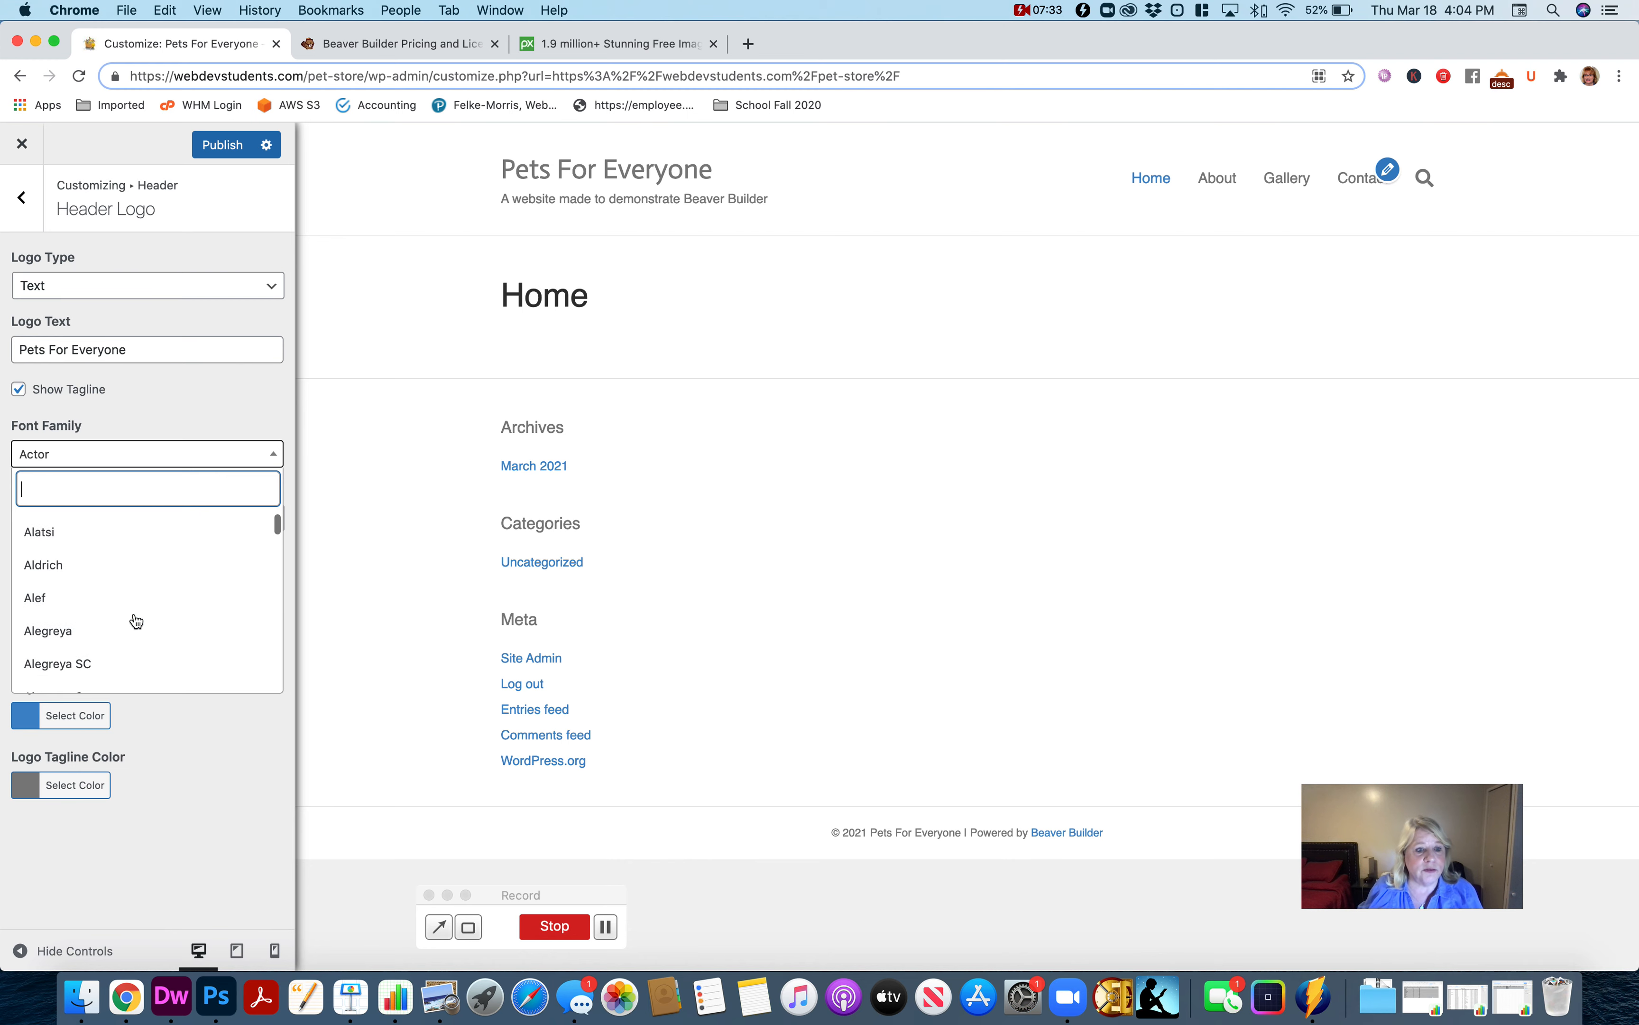
scroll(136, 620, "down", 3)
left_click(123, 606)
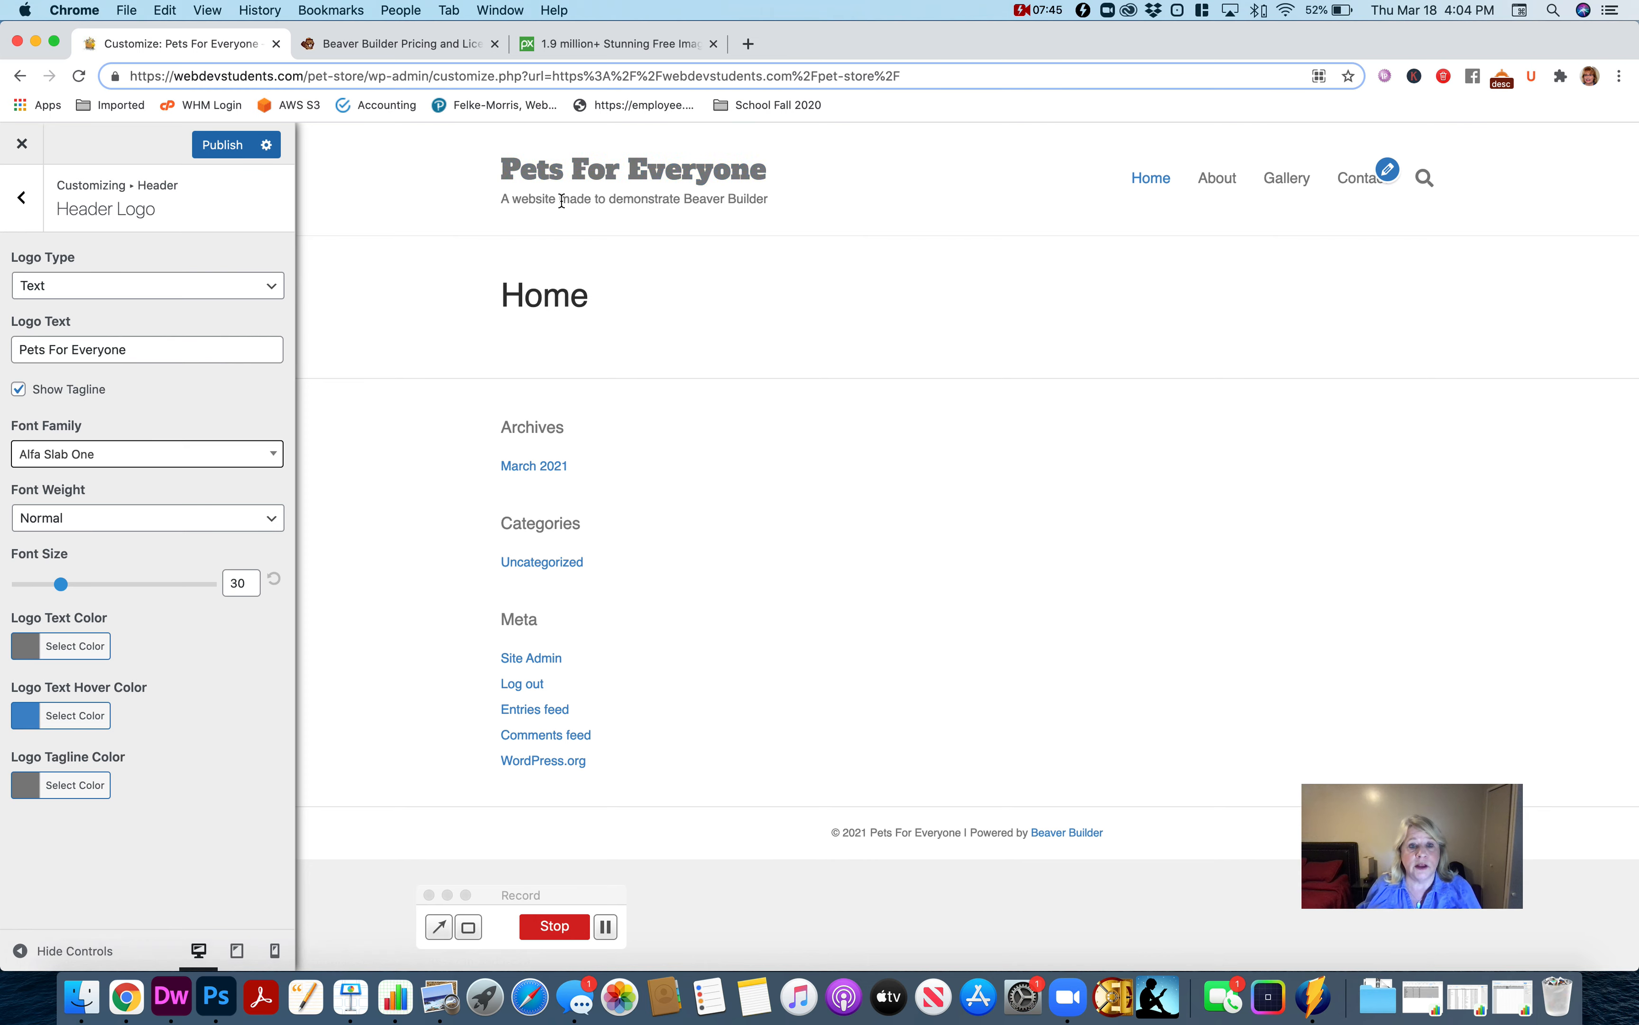
left_click(20, 390)
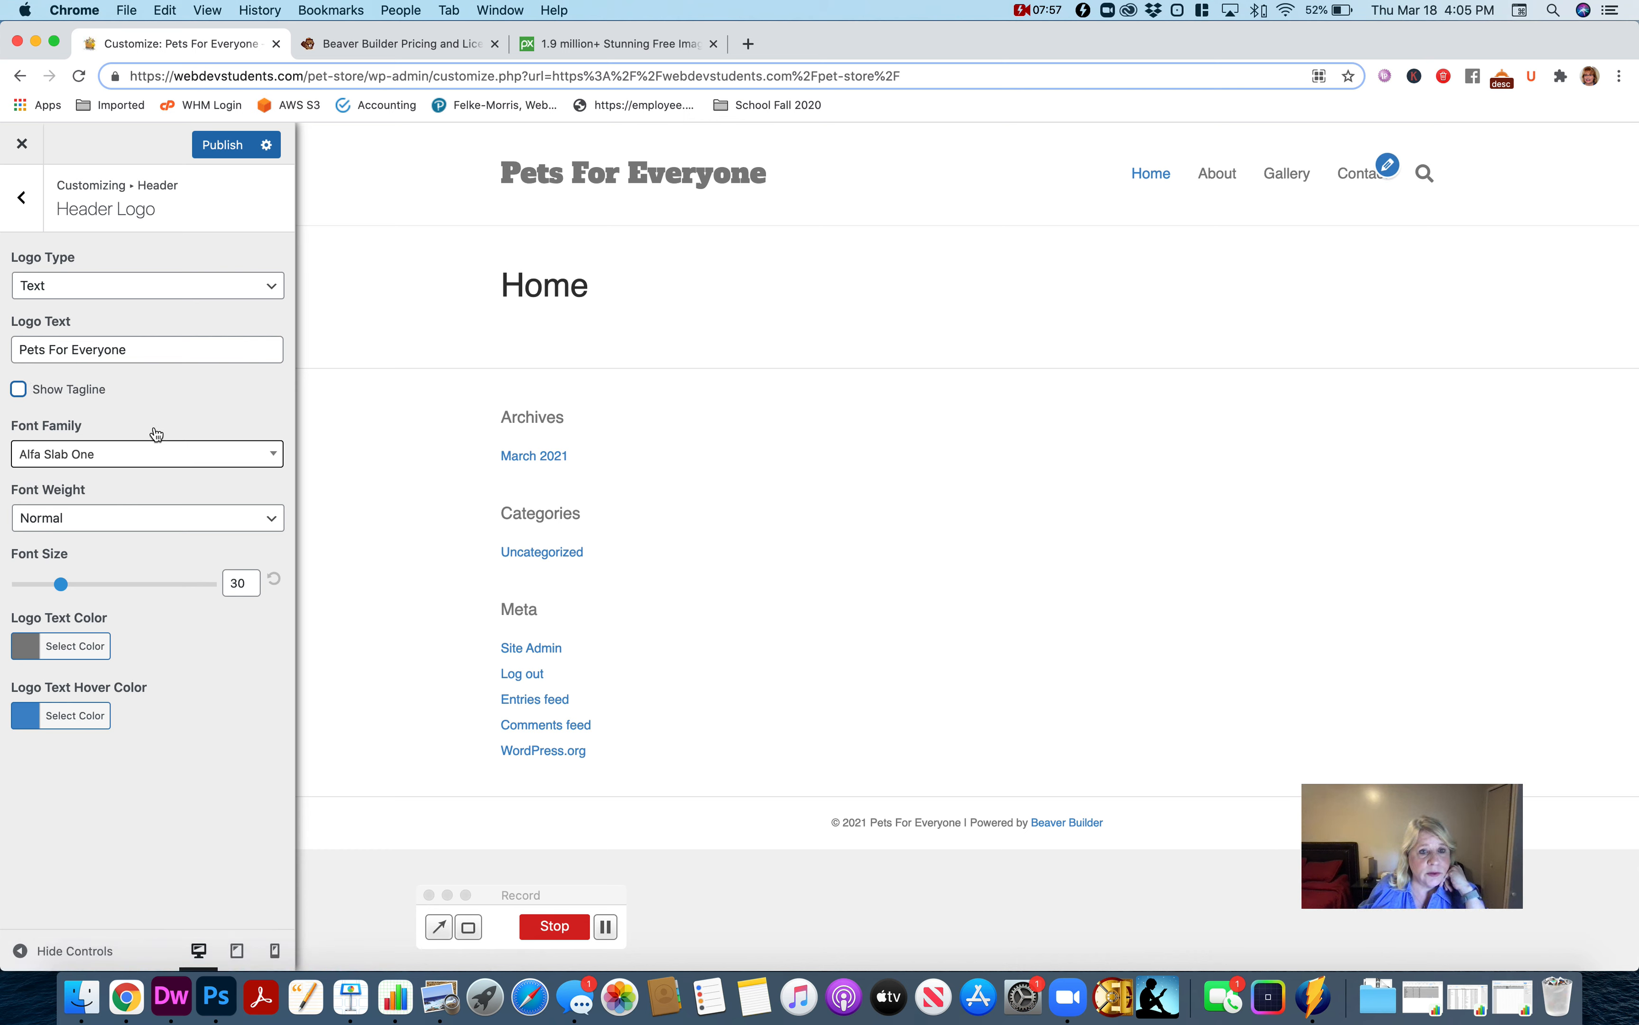
Change the header's logo type to Image and check the media library for a regular logo image.
left_click(62, 293)
left_click(75, 307)
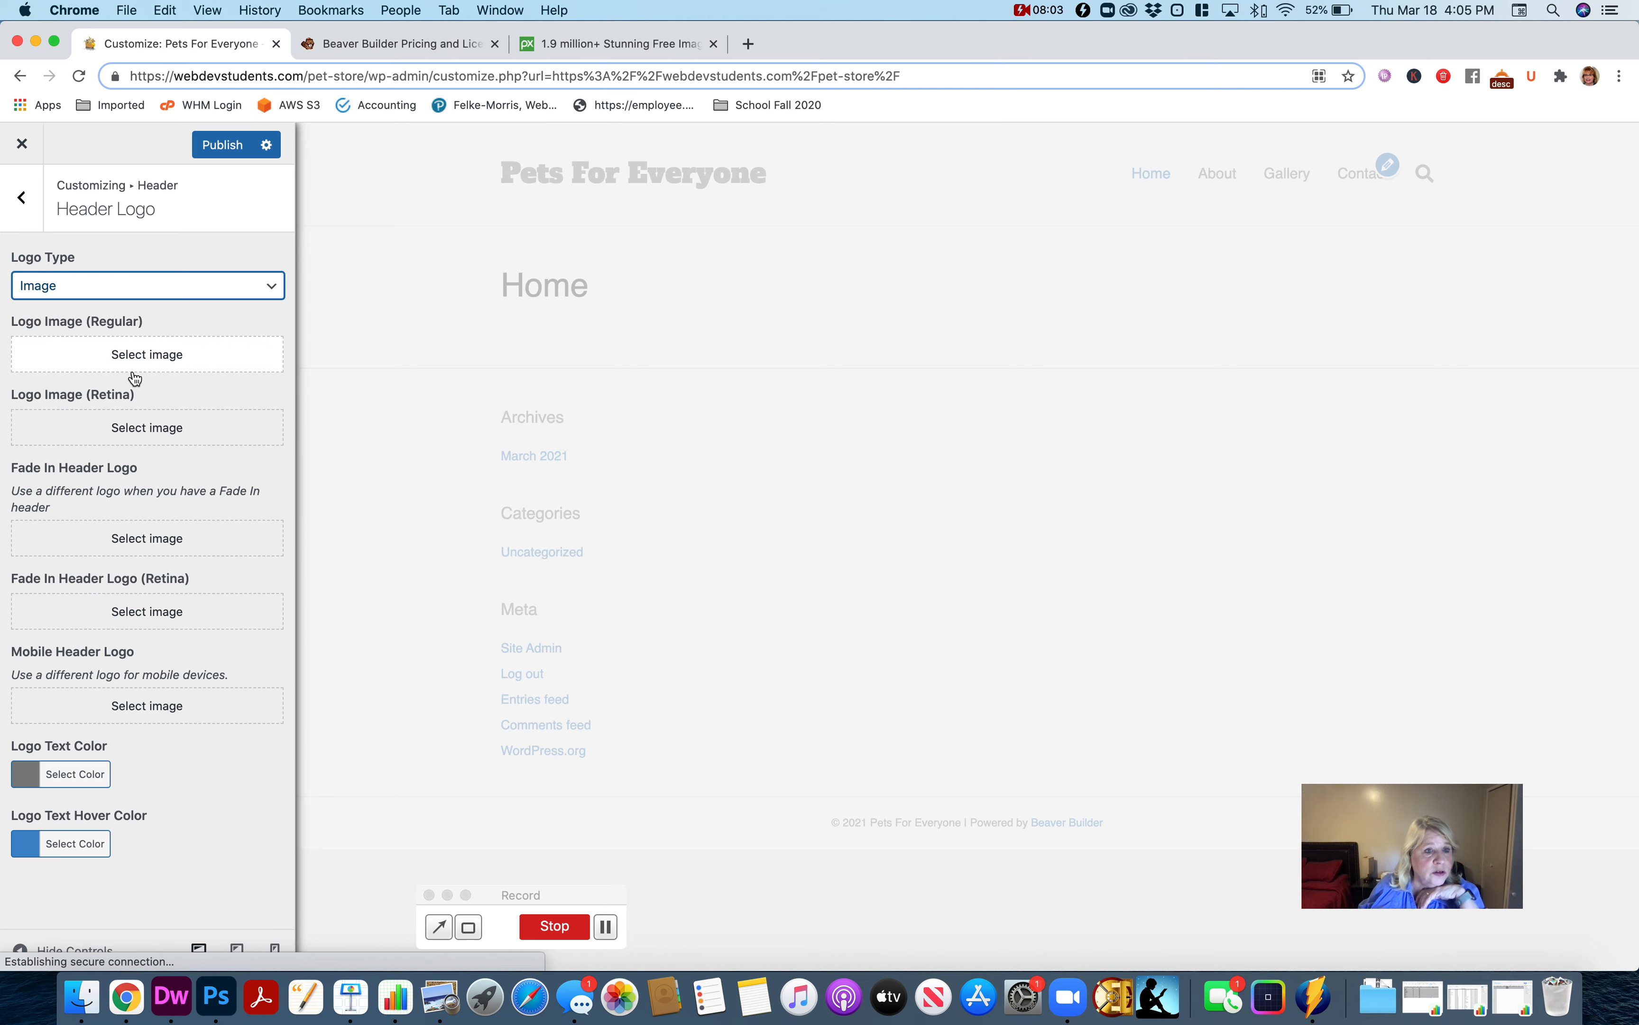
left_click(131, 356)
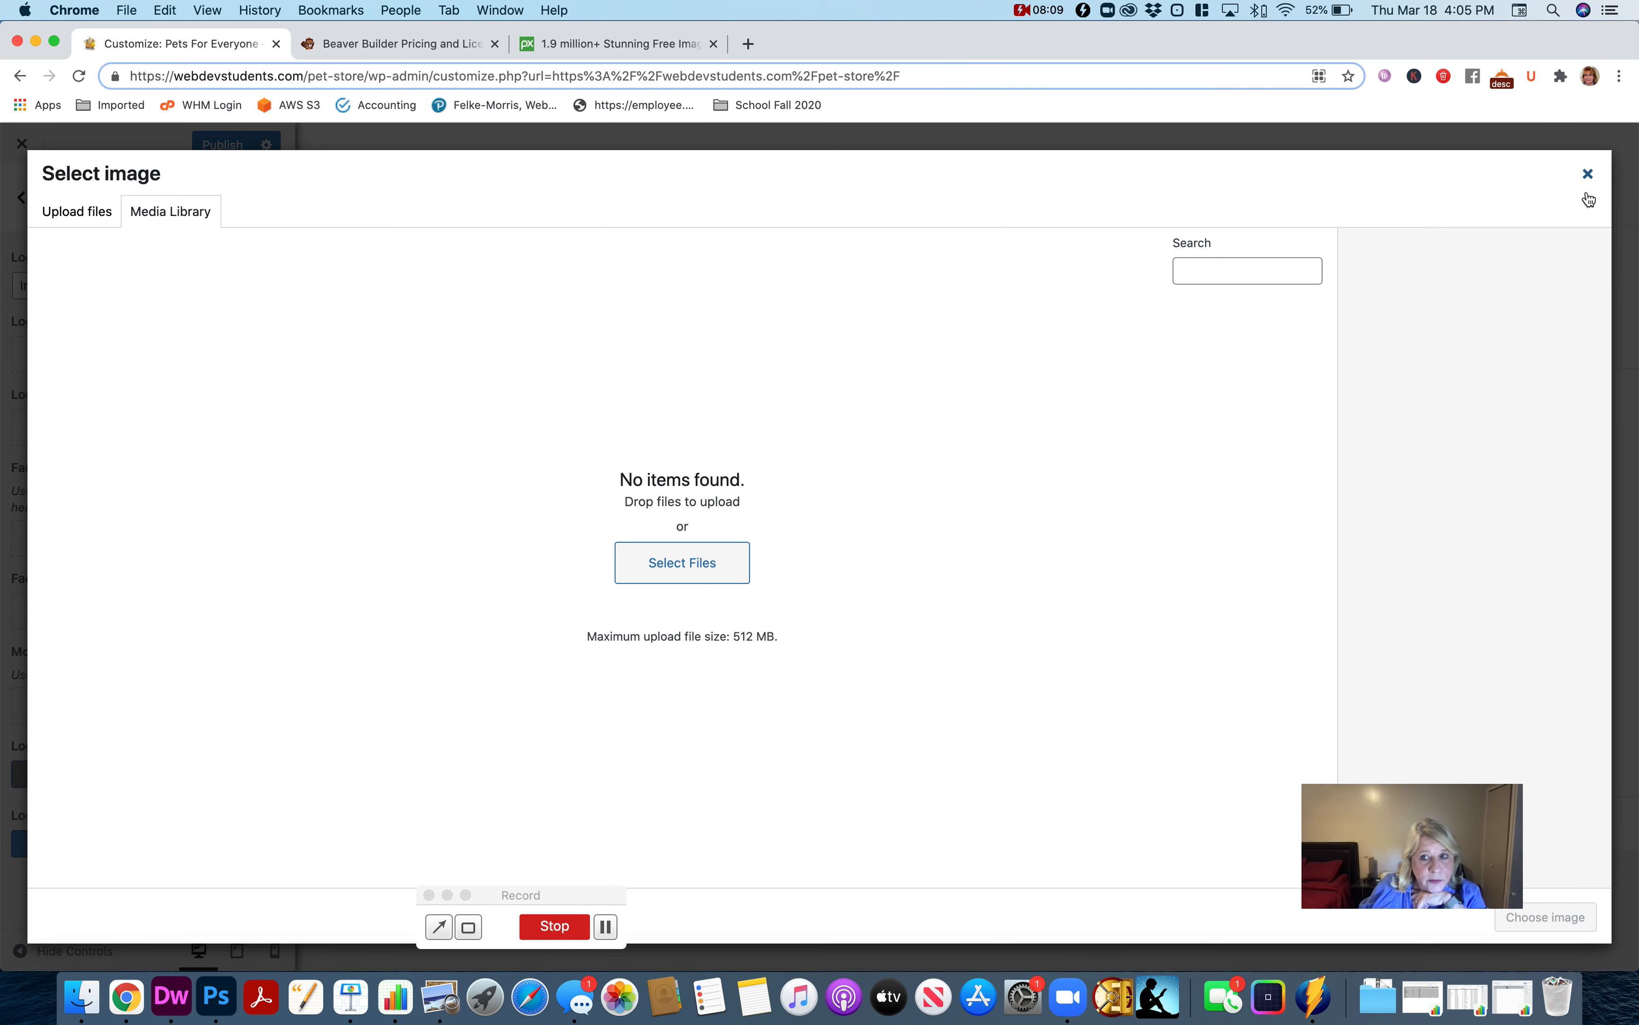
left_click(1587, 174)
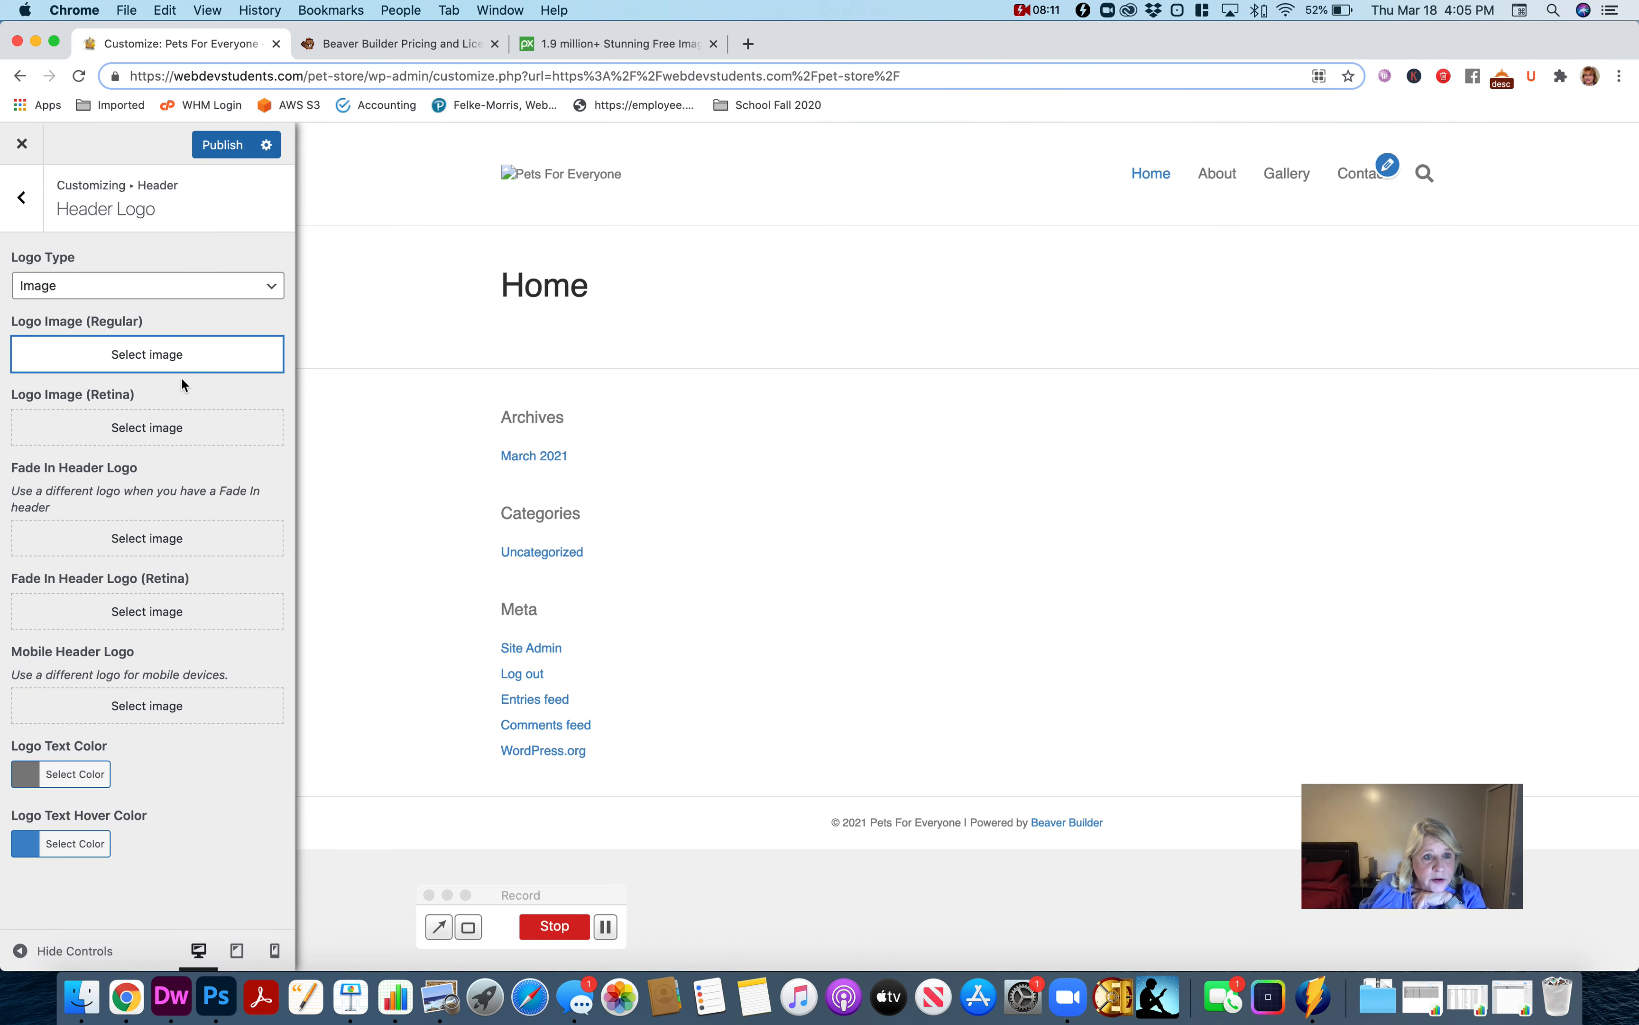
Upload logo.png from the pet-store images folder in Finder and set it as the regular header logo image.
left_click(166, 365)
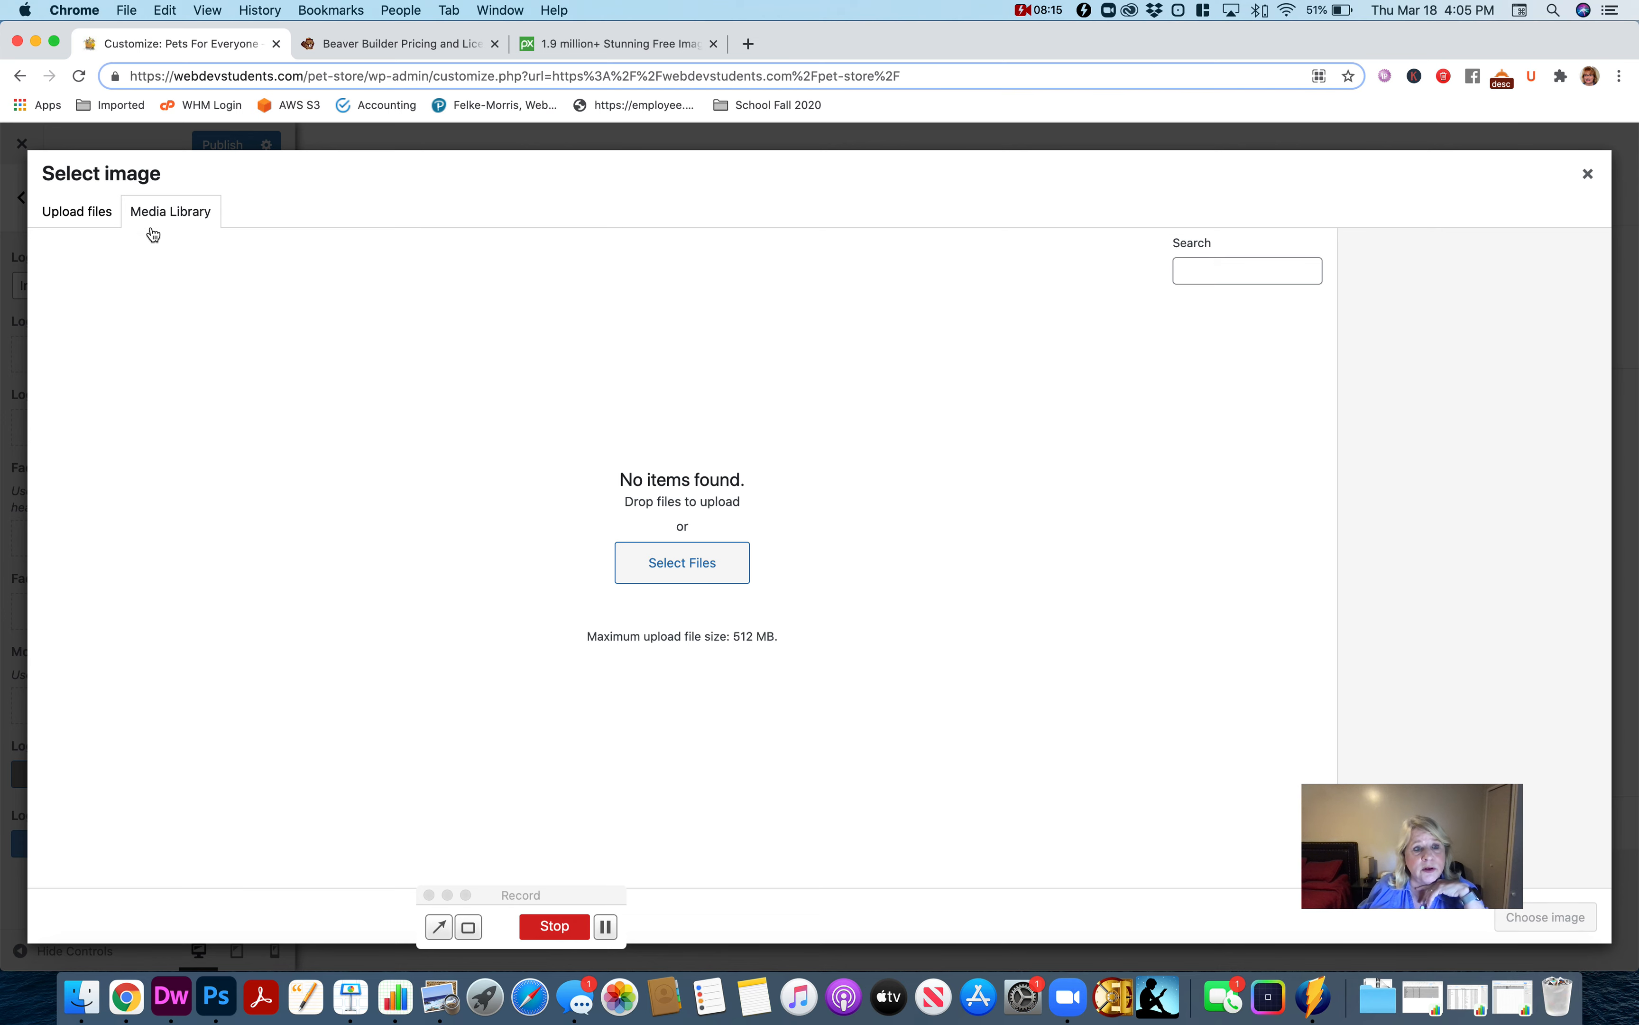
left_click(83, 217)
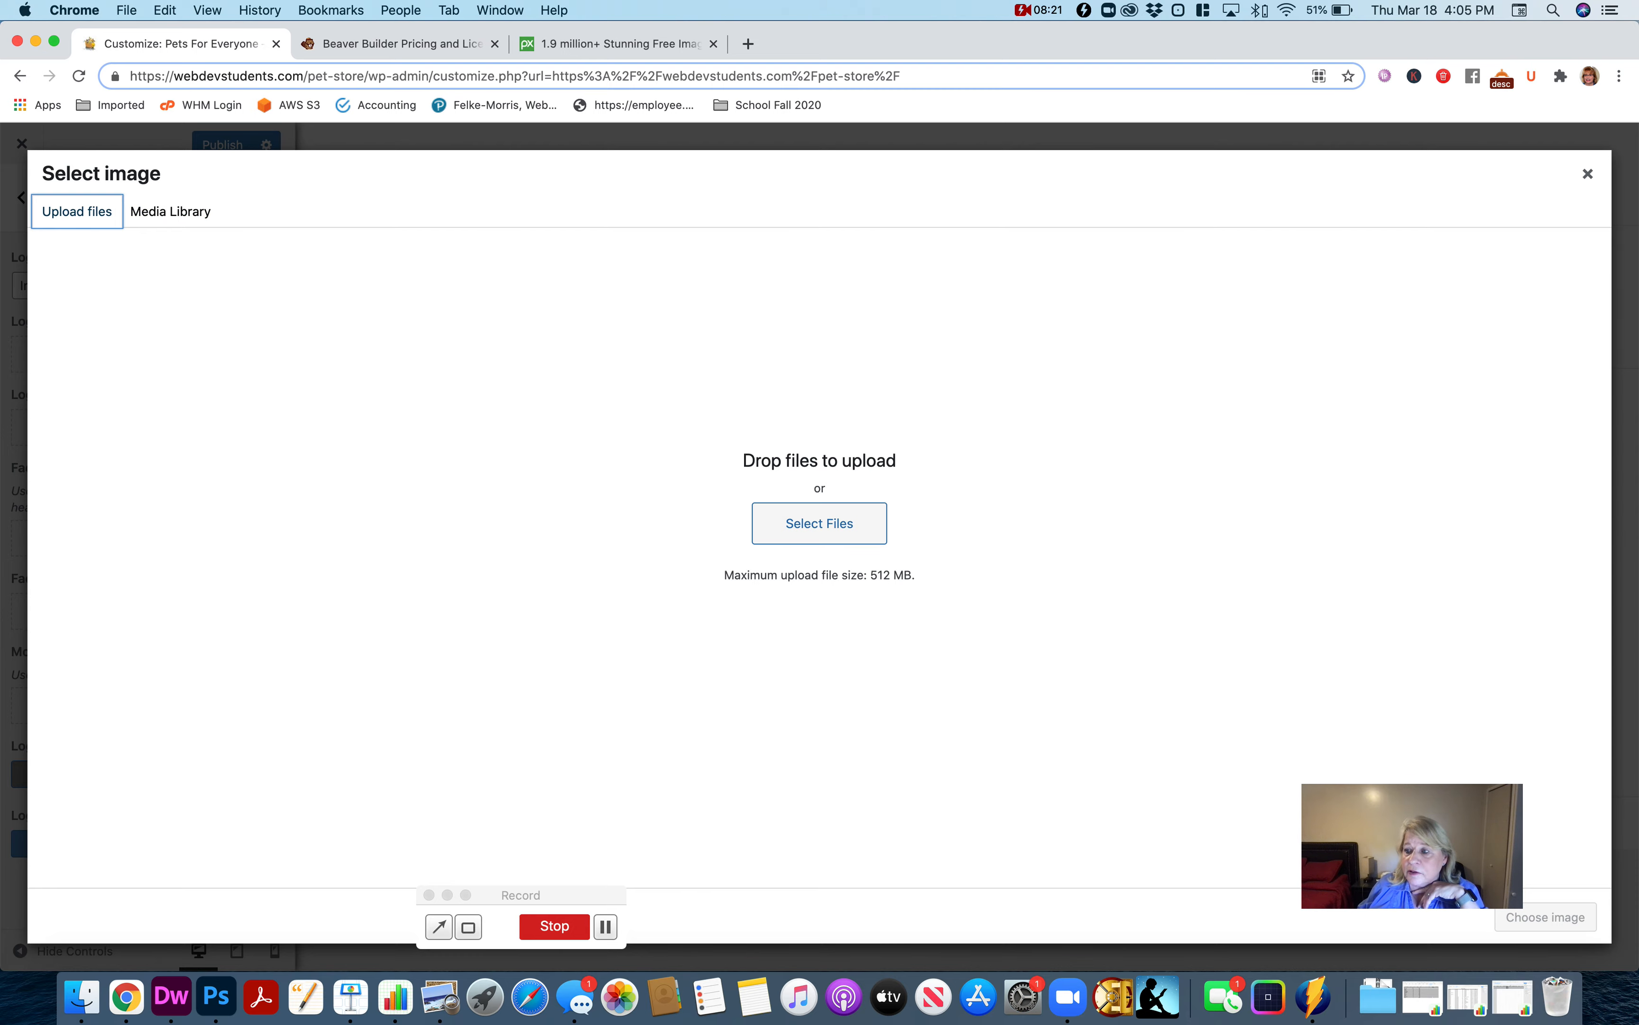
left_click_drag(1366, 382, 1510, 212)
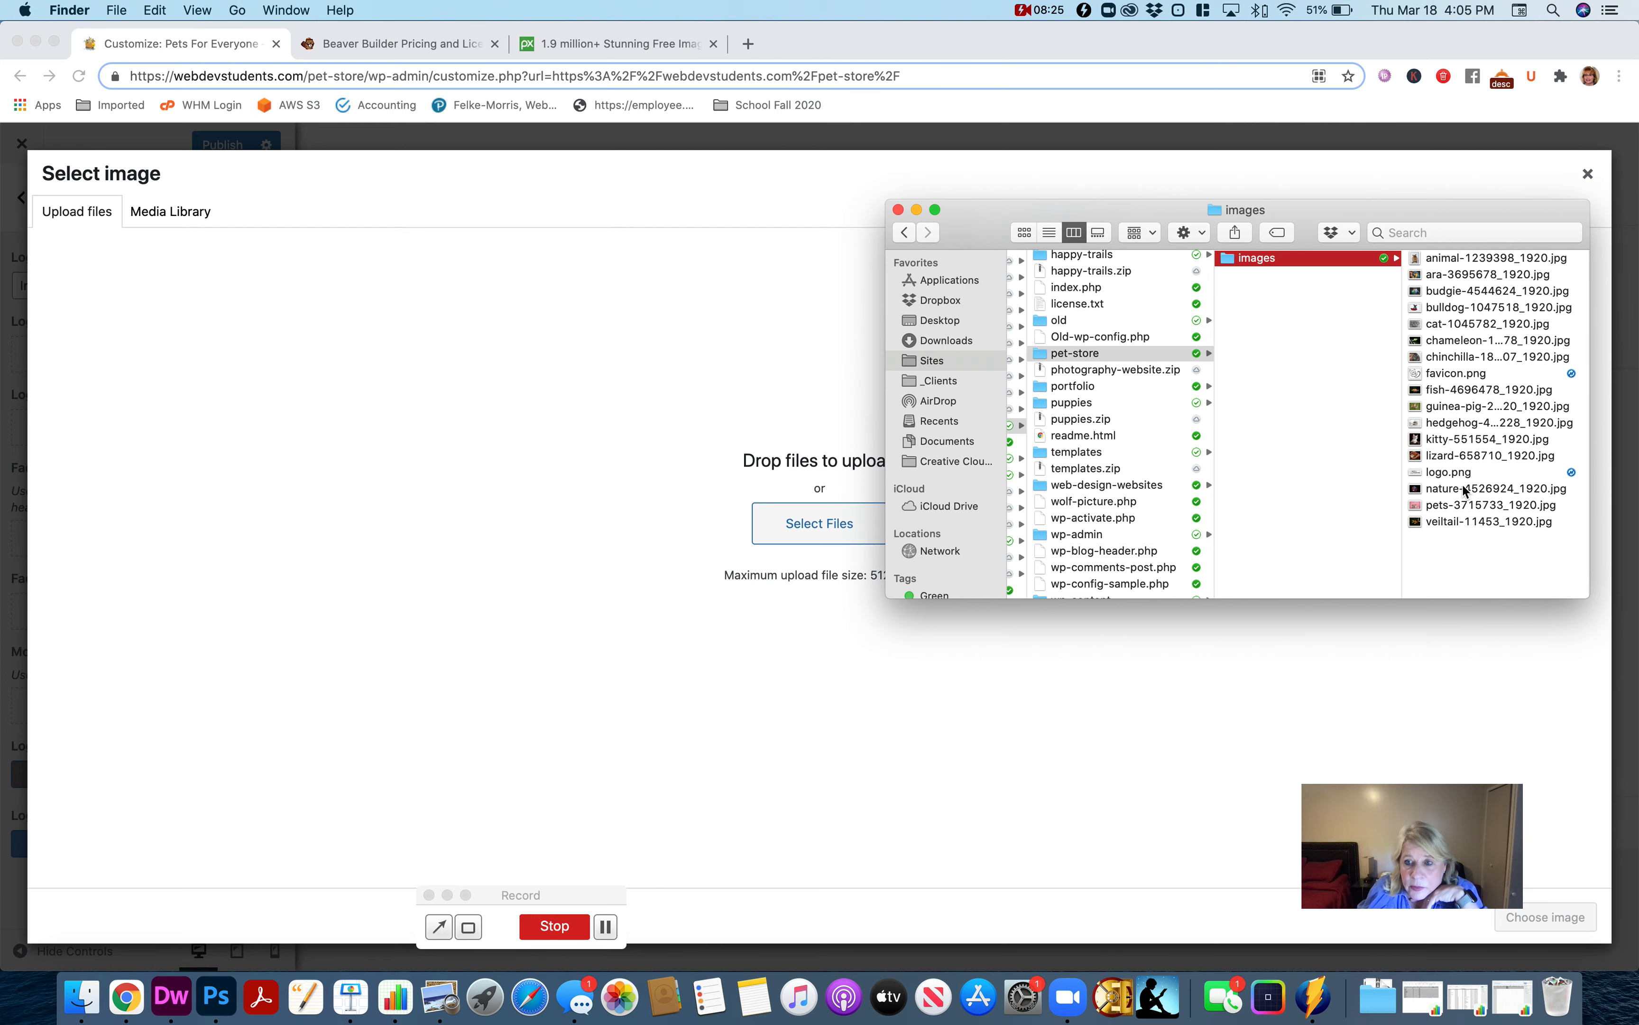
left_click_drag(1460, 478, 660, 494)
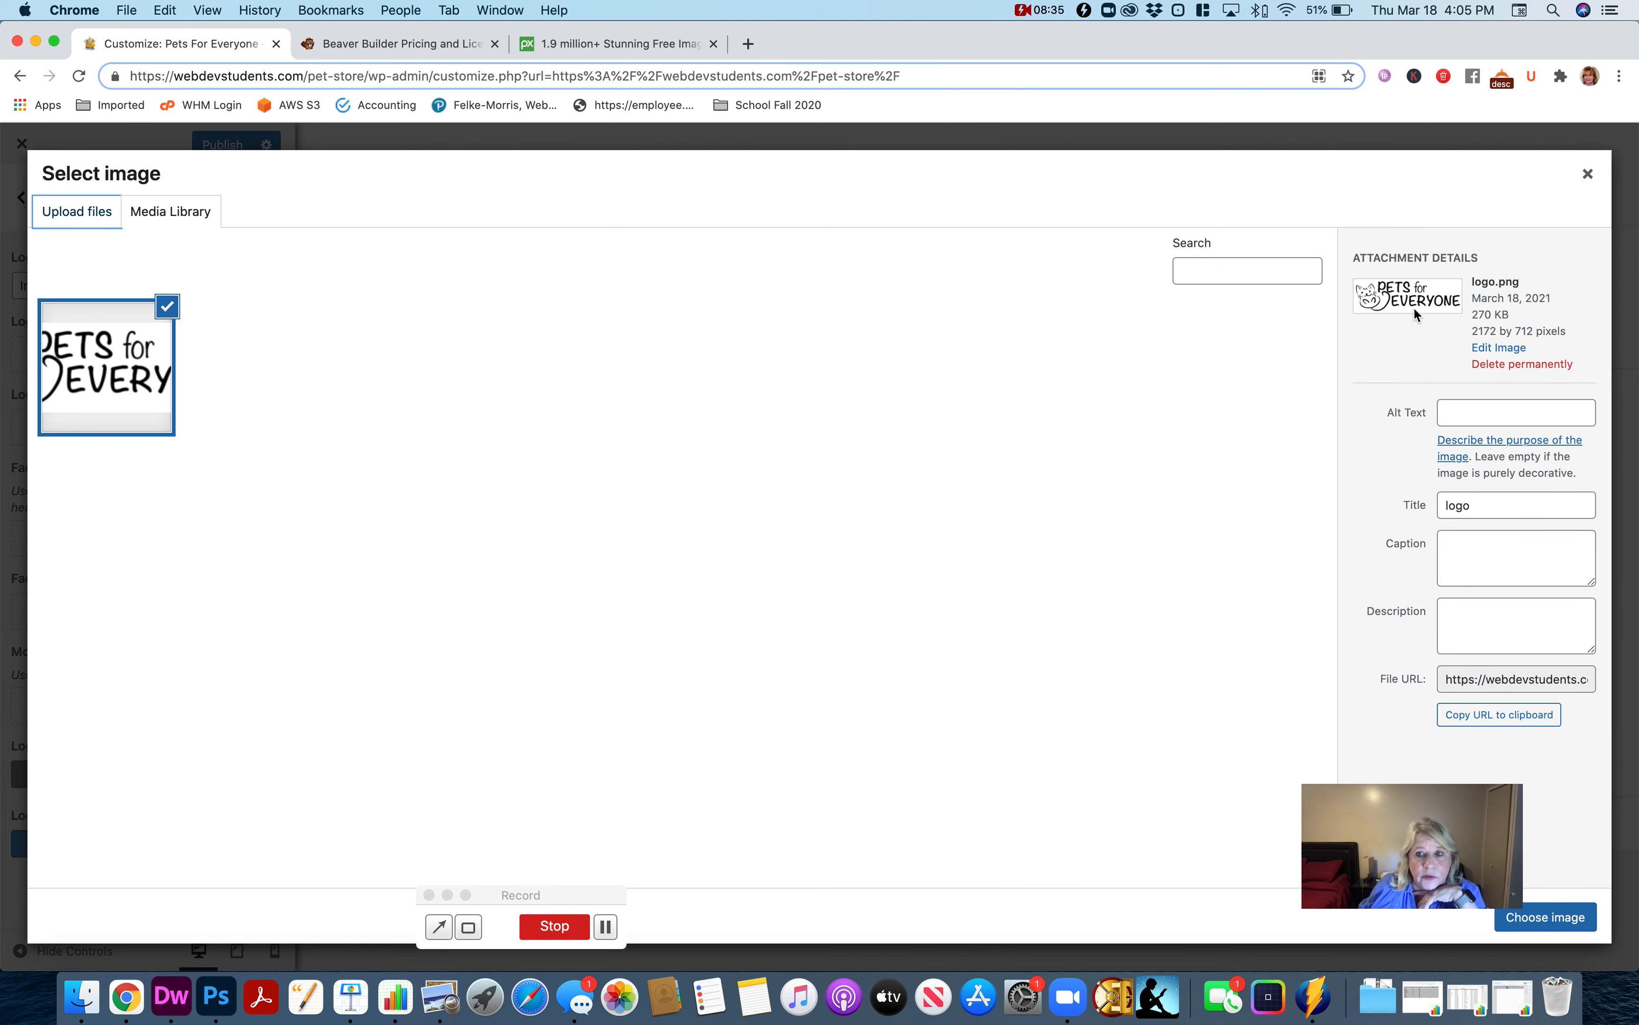
left_click(1551, 917)
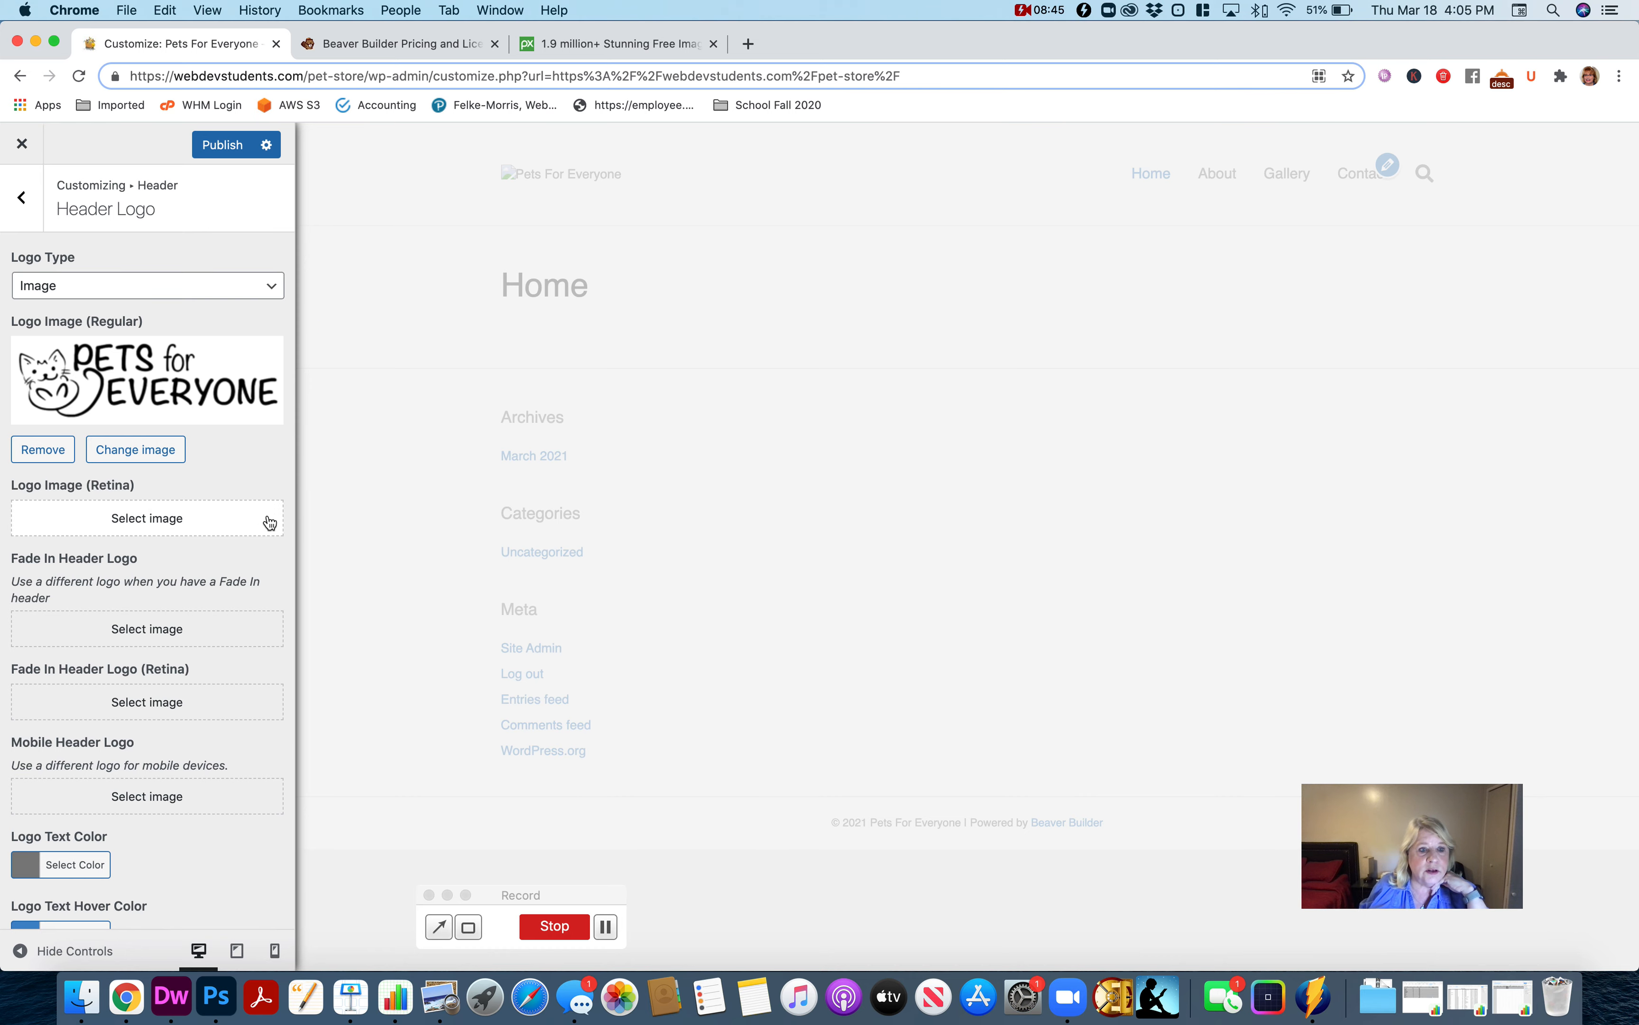
Set logo.png from the media library as the retina header logo image.
left_click(150, 522)
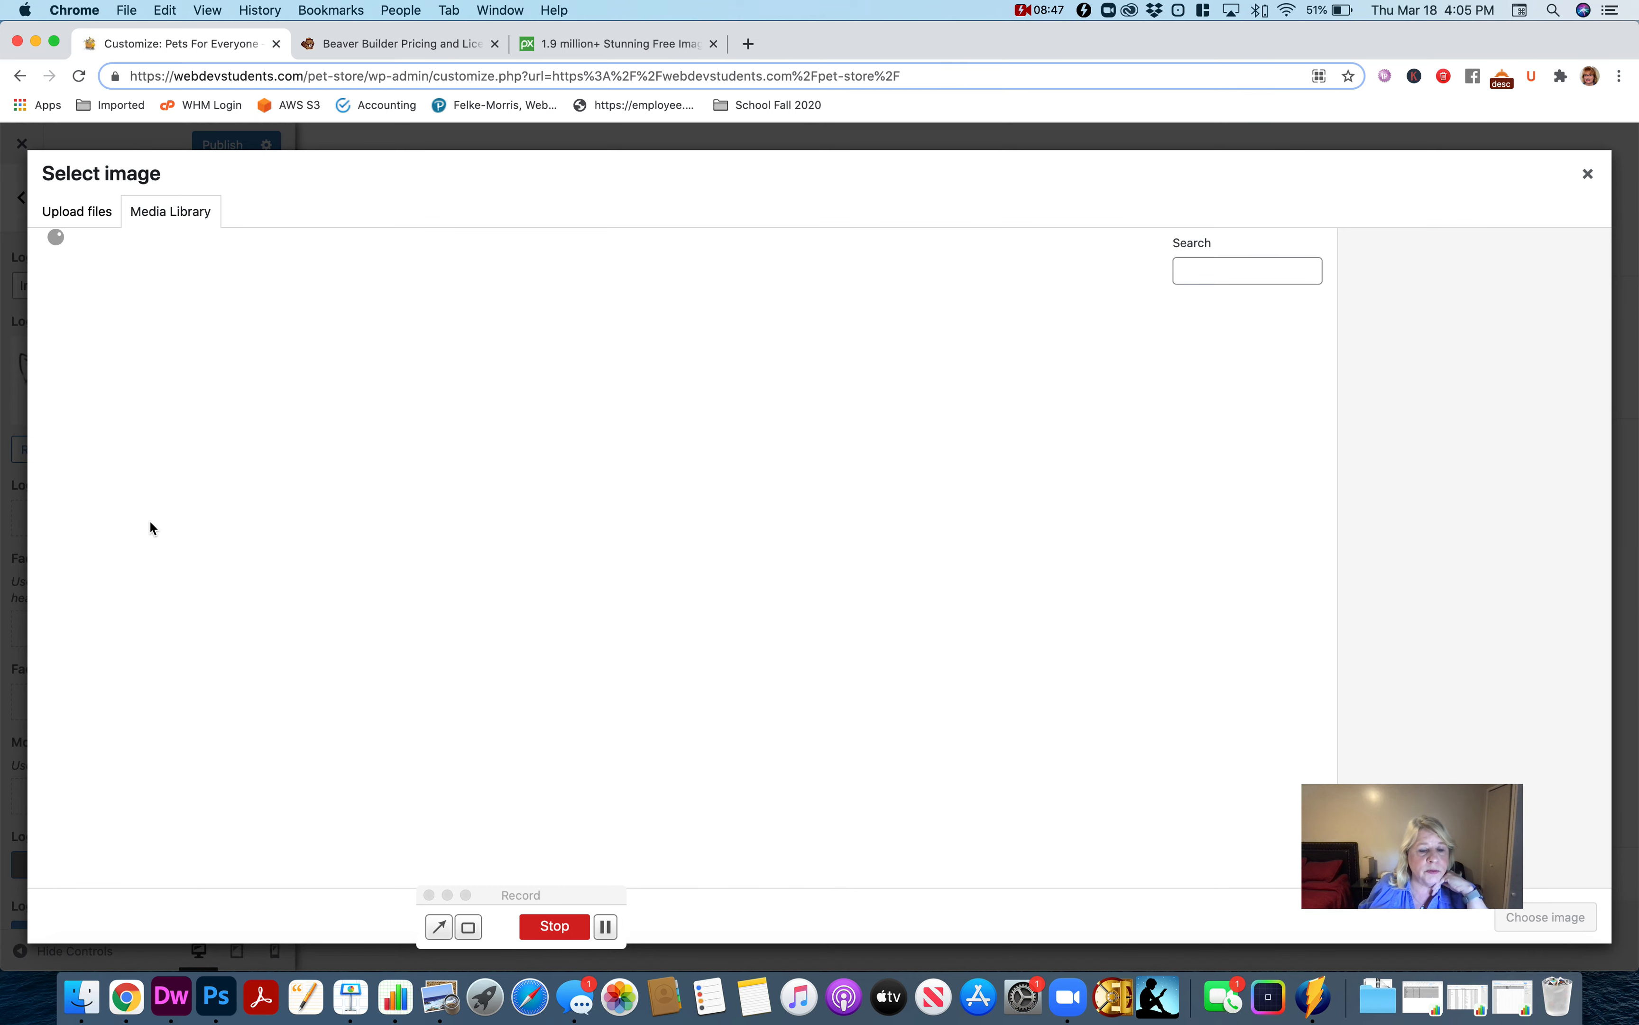
left_click(114, 384)
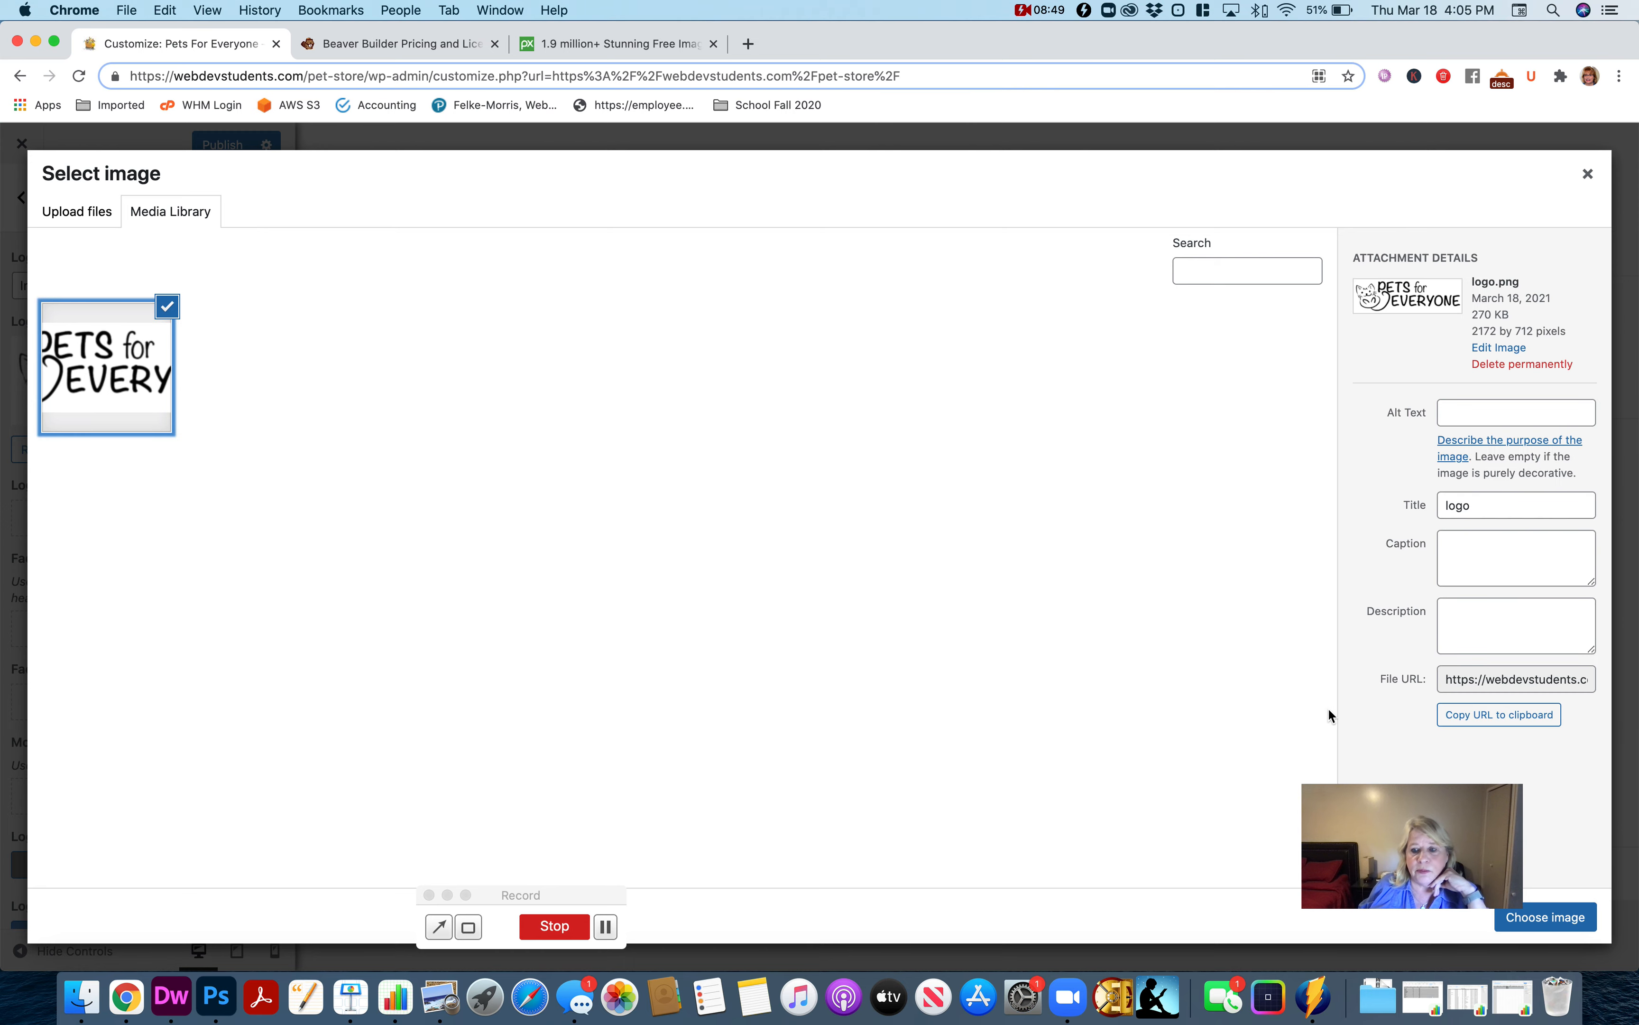
left_click(1546, 919)
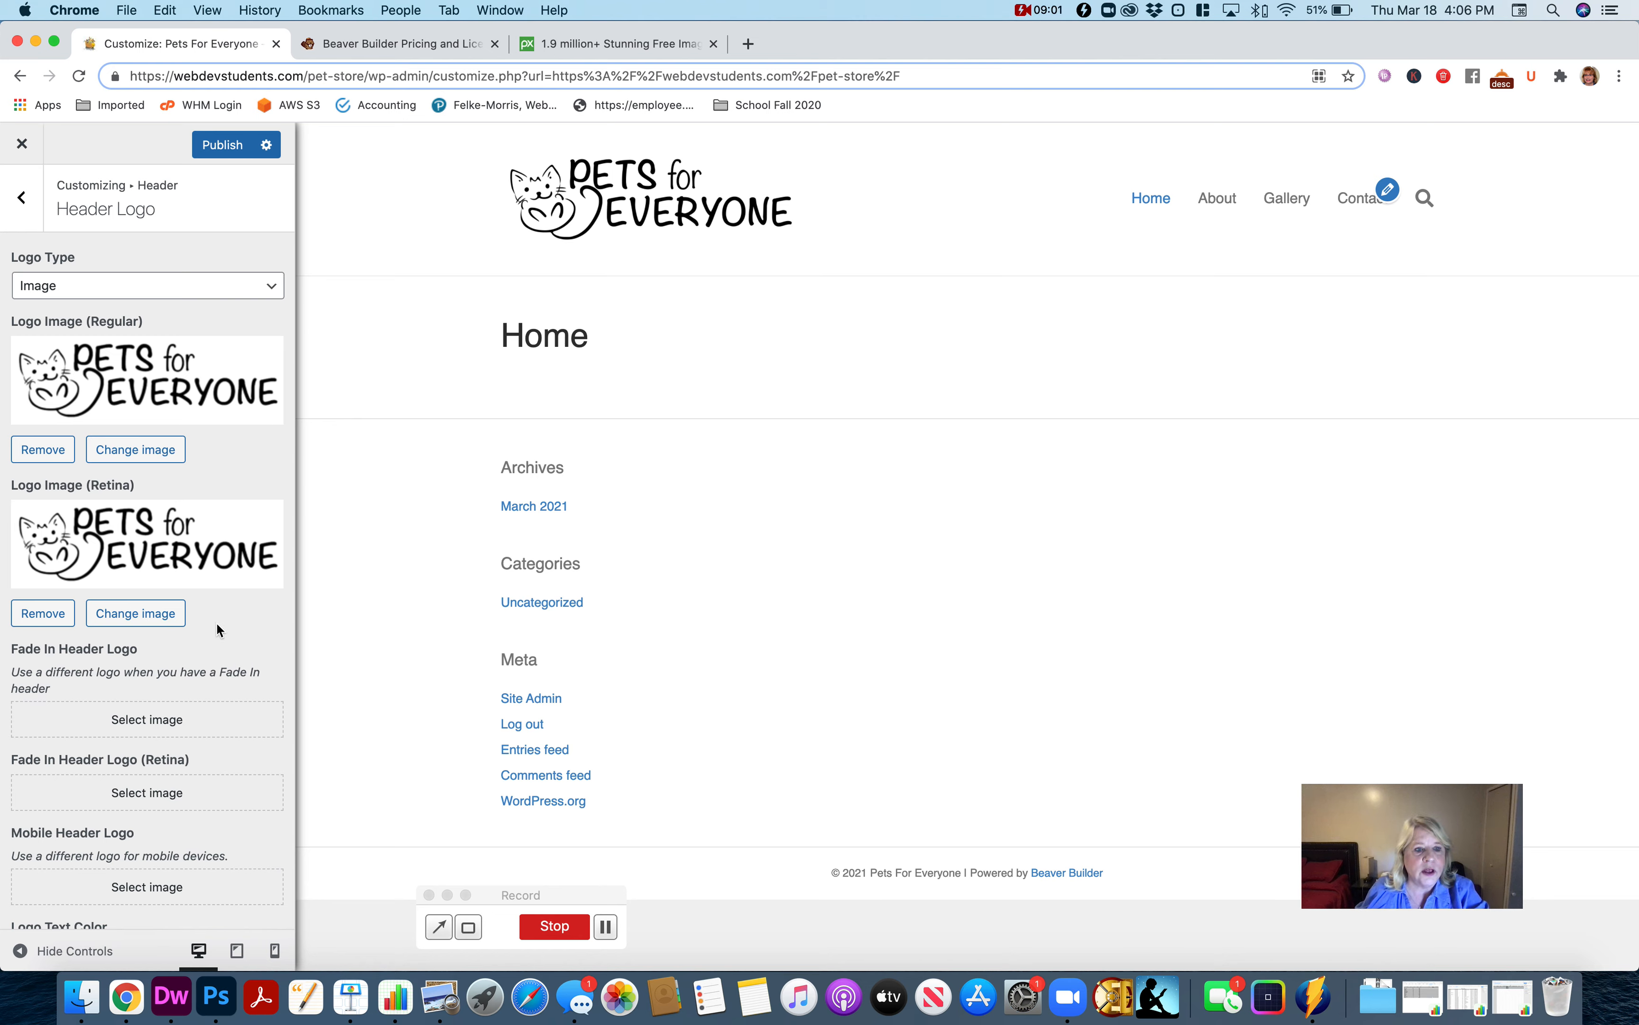
scroll(217, 622, "down", 3)
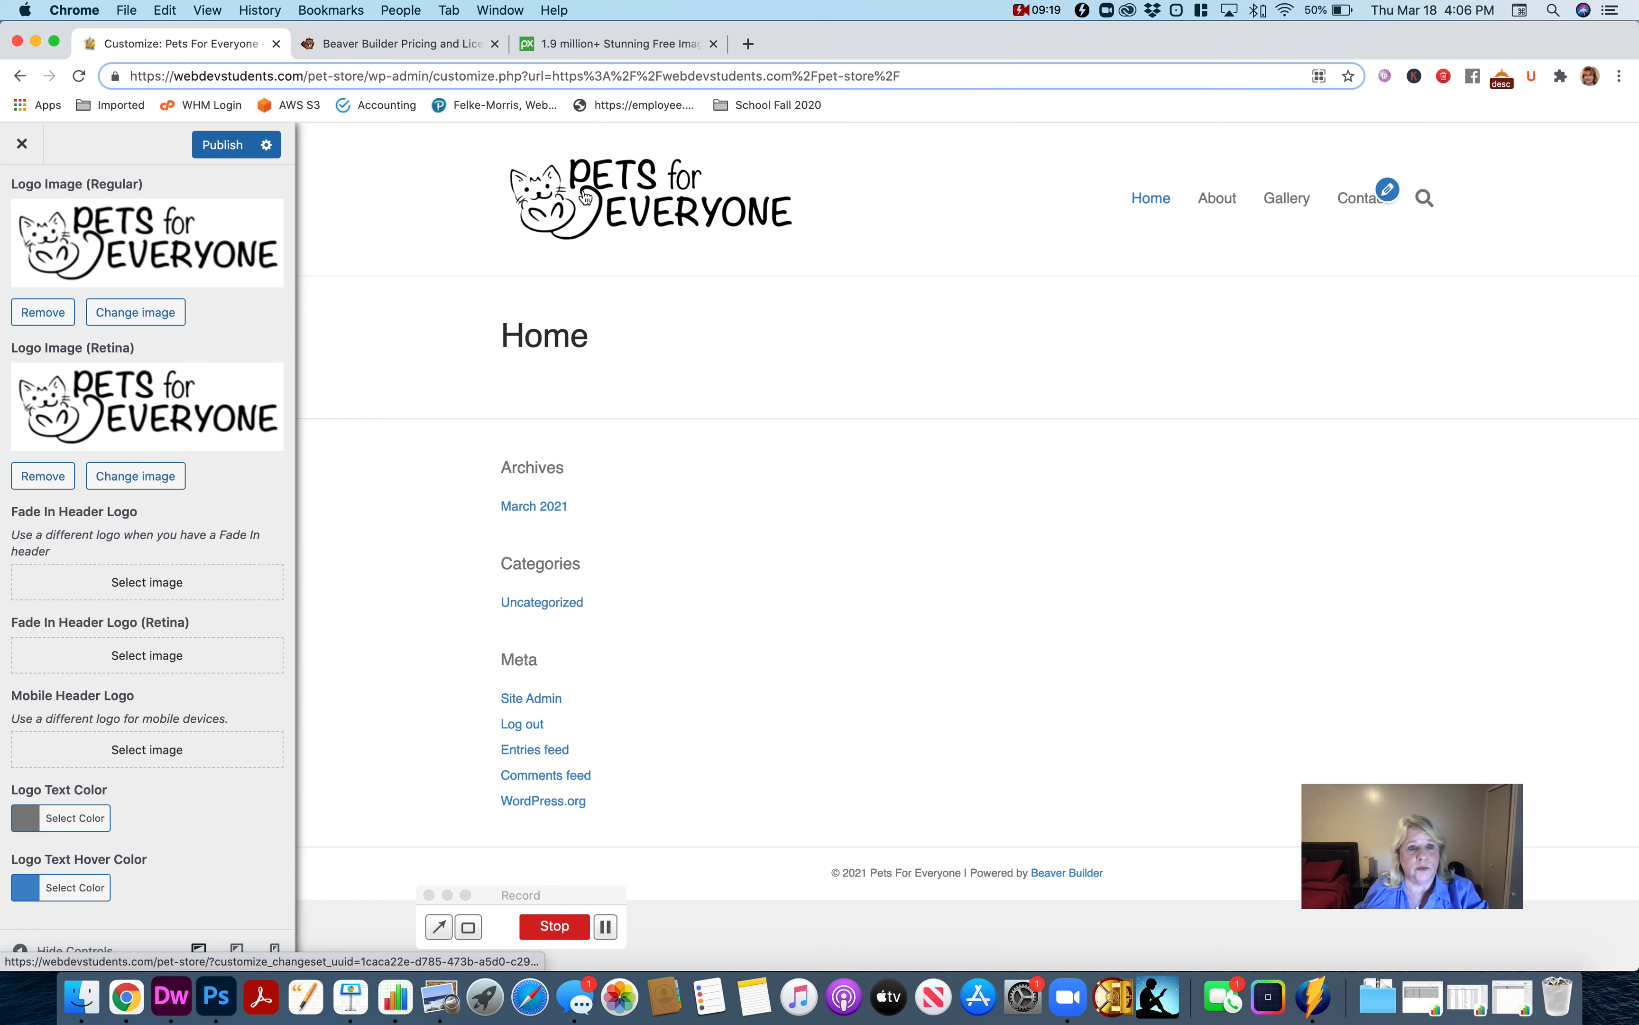
Switch to the Pixabay site, search its images for "pet" and browse the results.
left_click(601, 47)
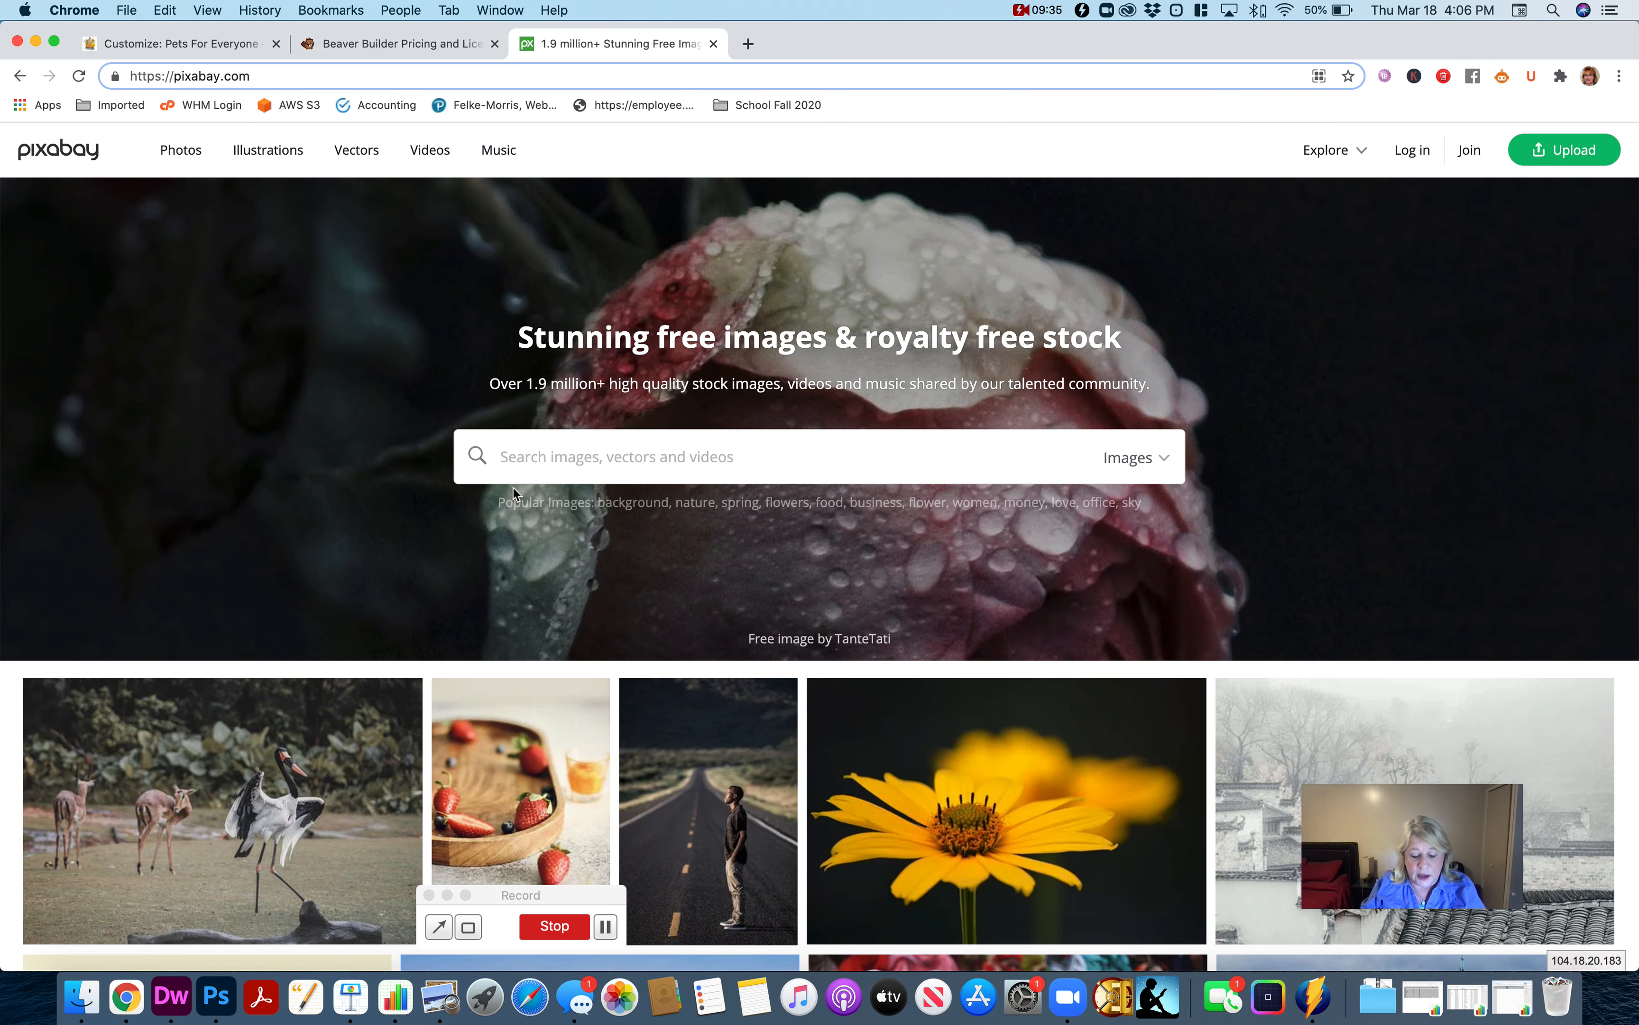
type("pet")
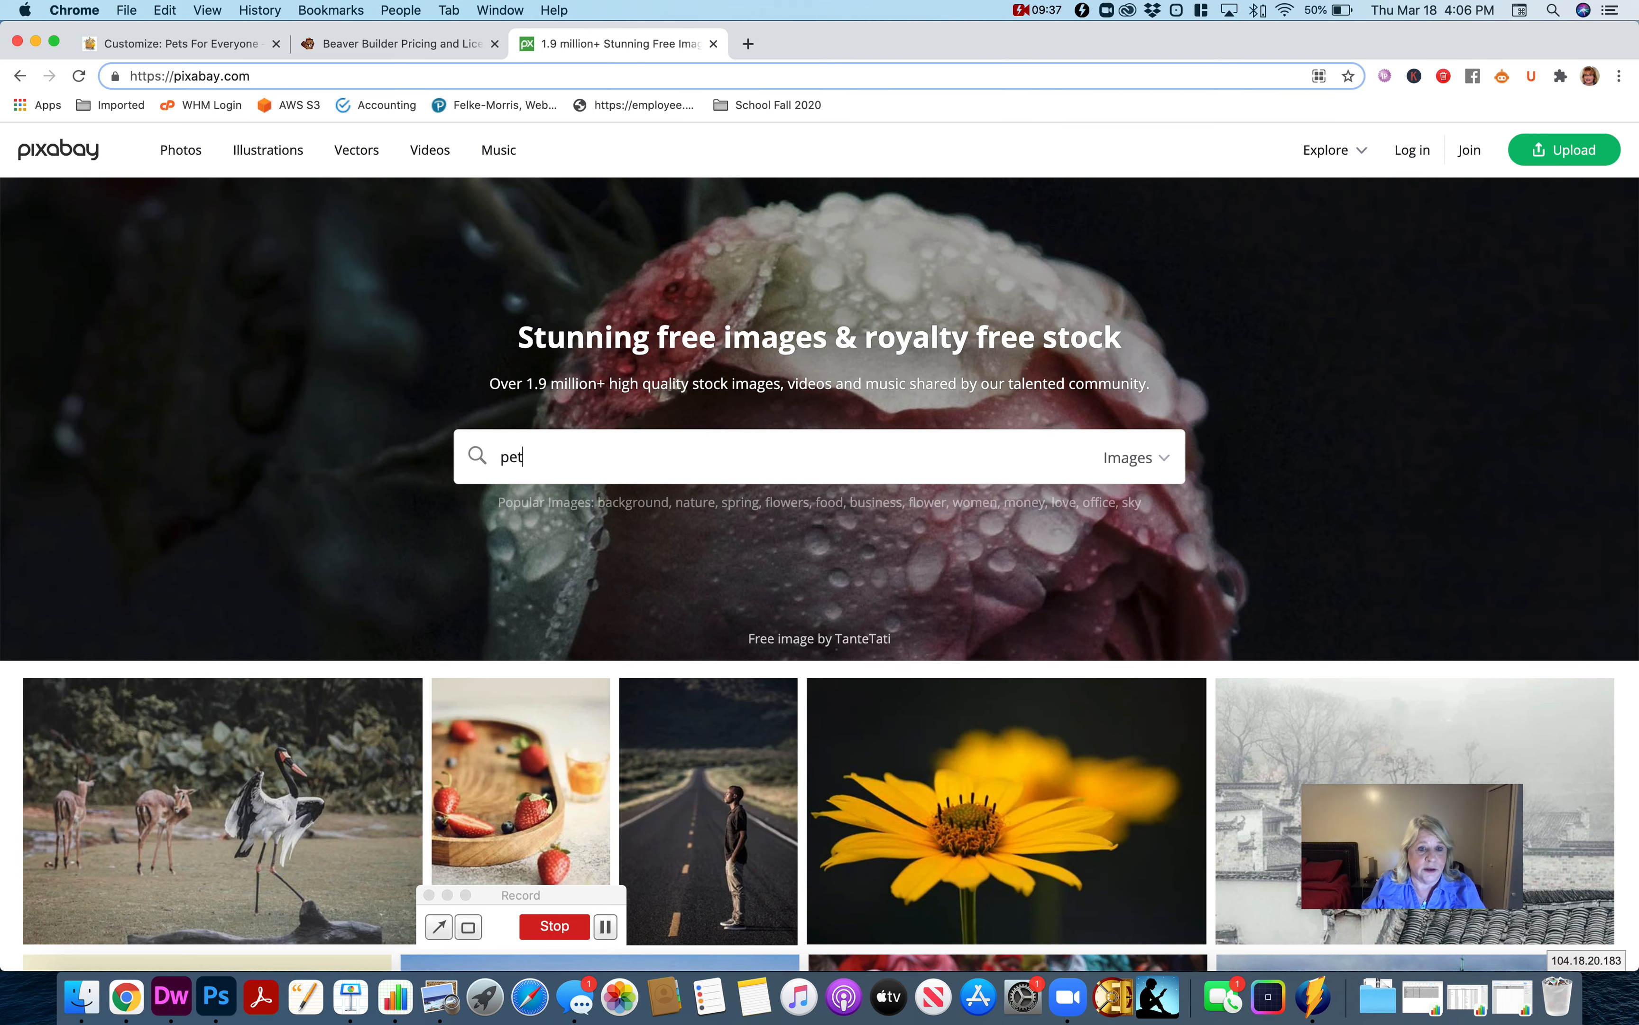
key("Return")
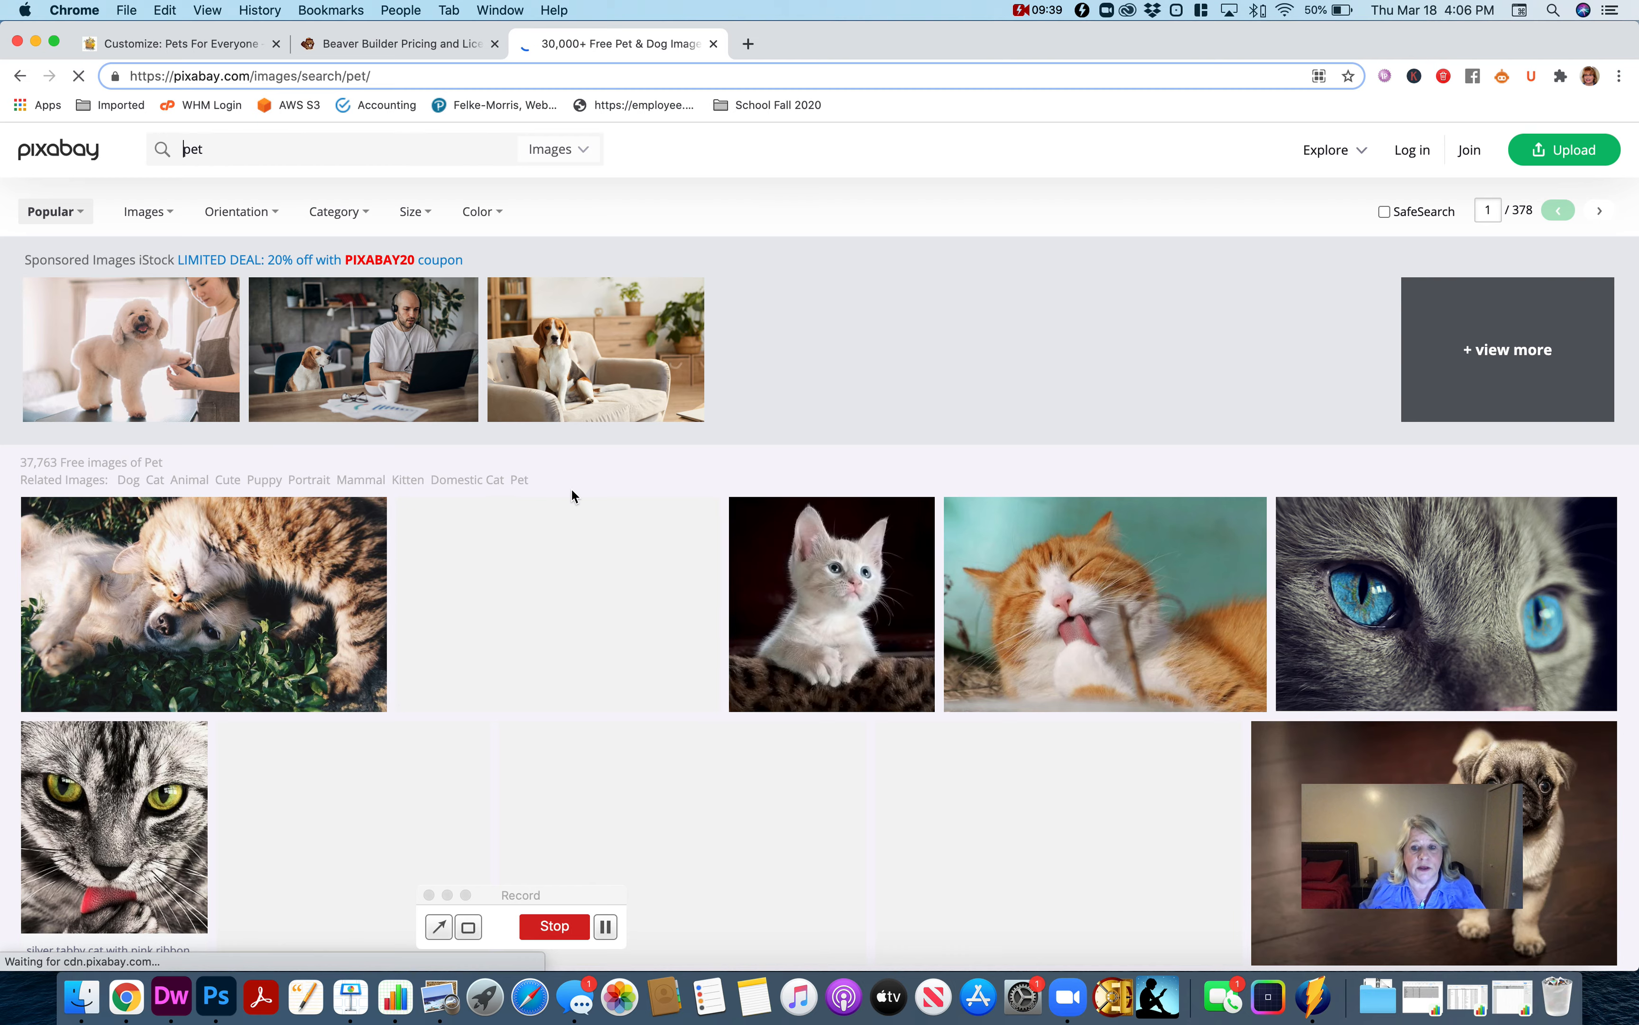
scroll(592, 613, "down", 5)
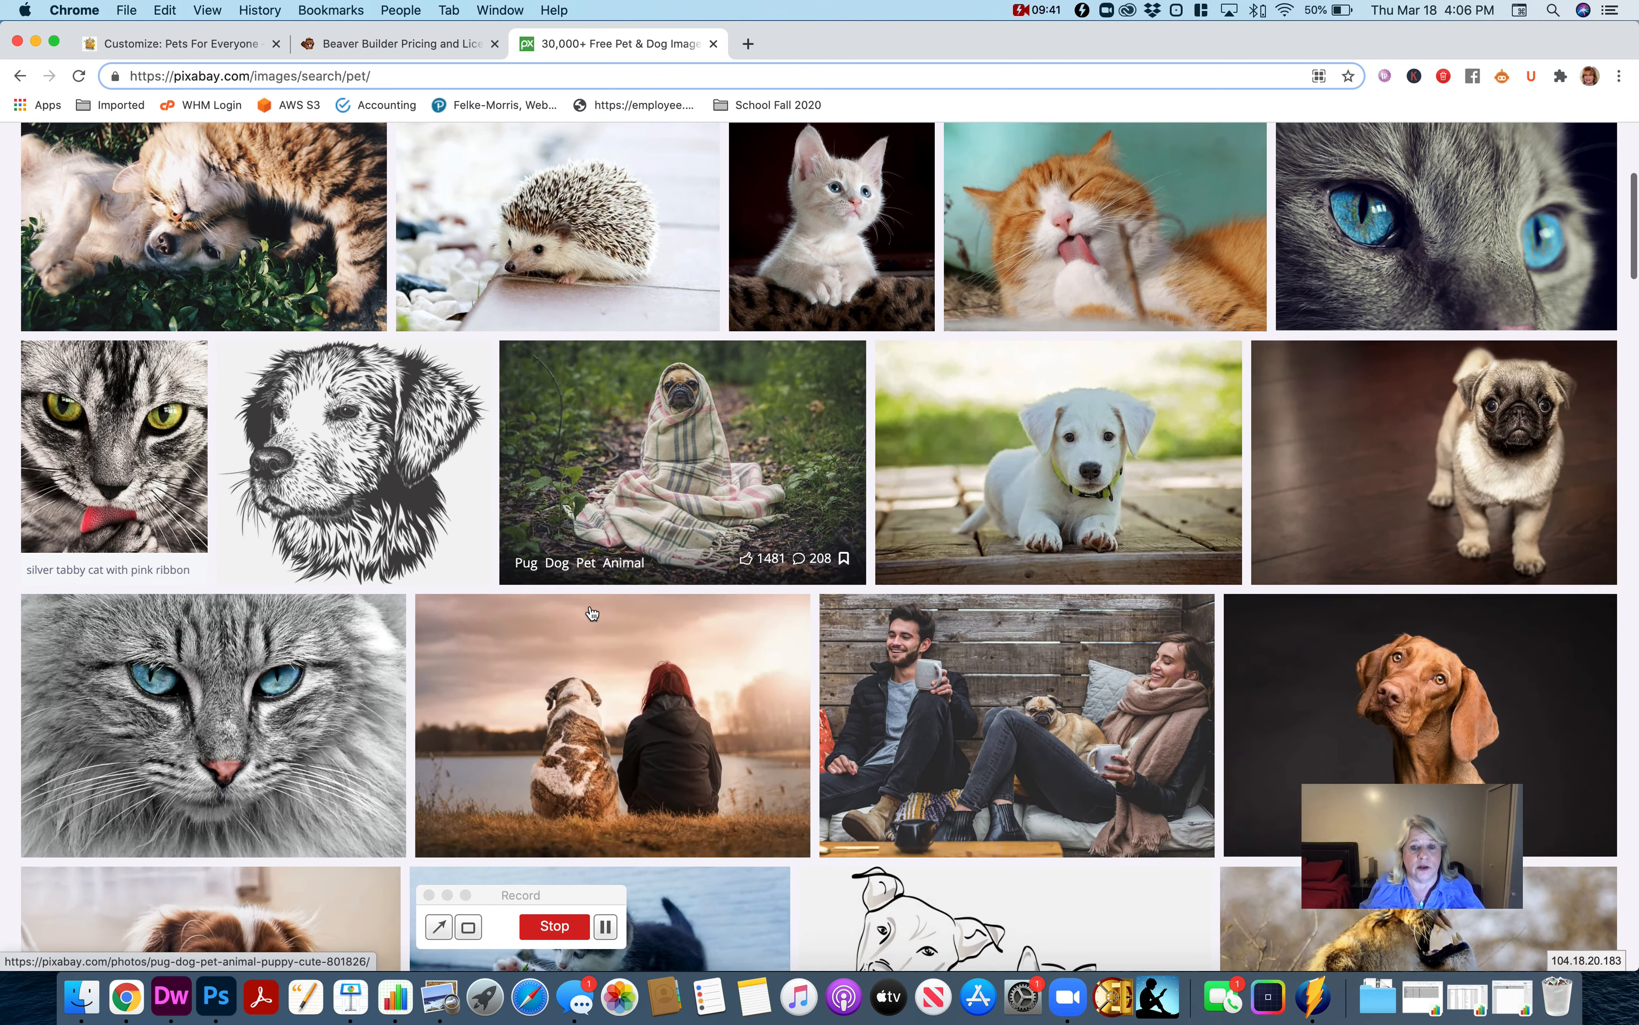
scroll(592, 613, "down", 6)
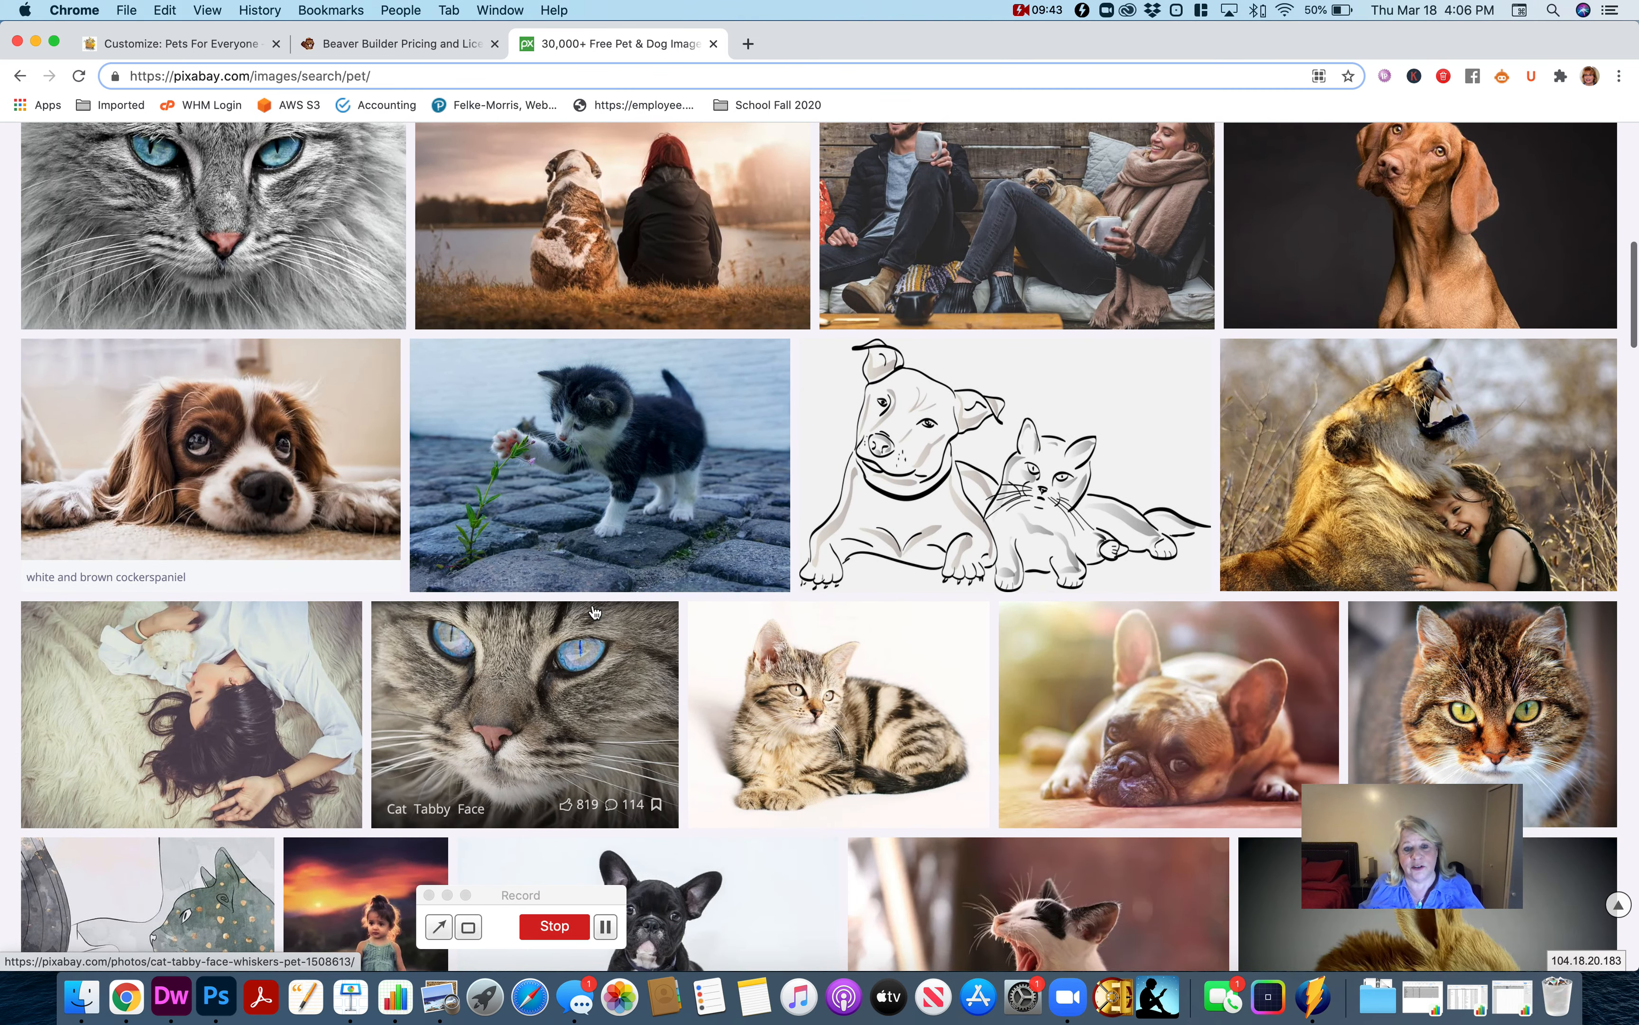
scroll(583, 607, "down", 3)
scroll(302, 418, "up", 2)
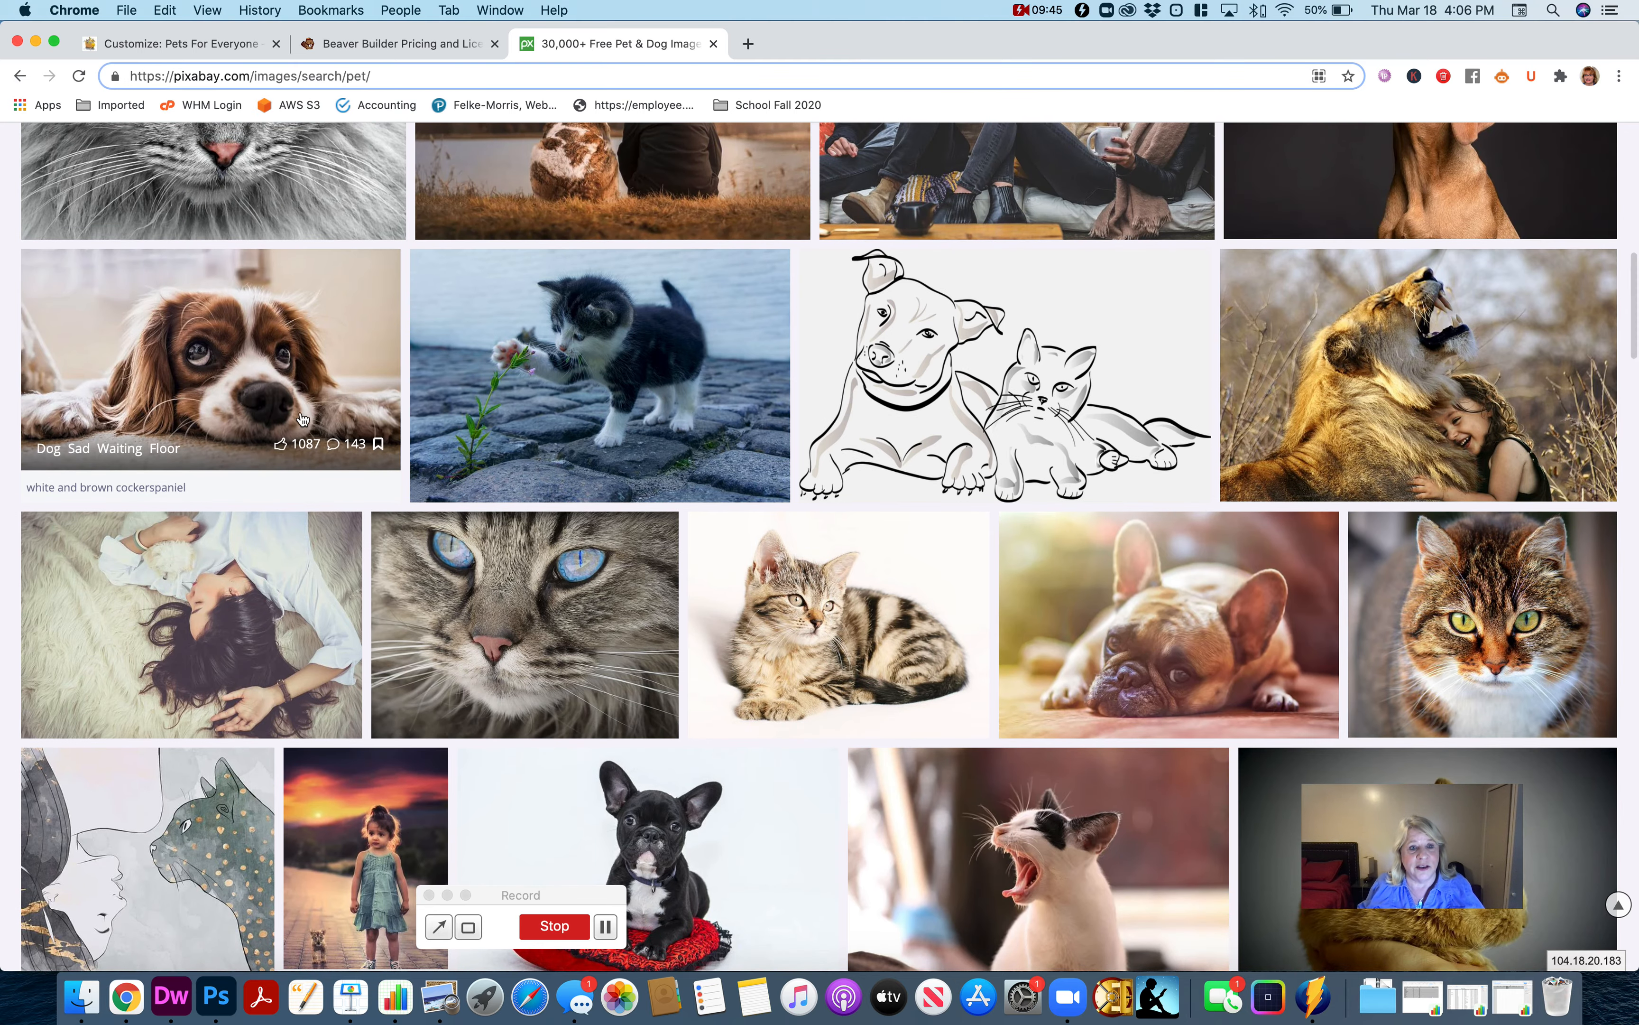
scroll(537, 540, "up", 4)
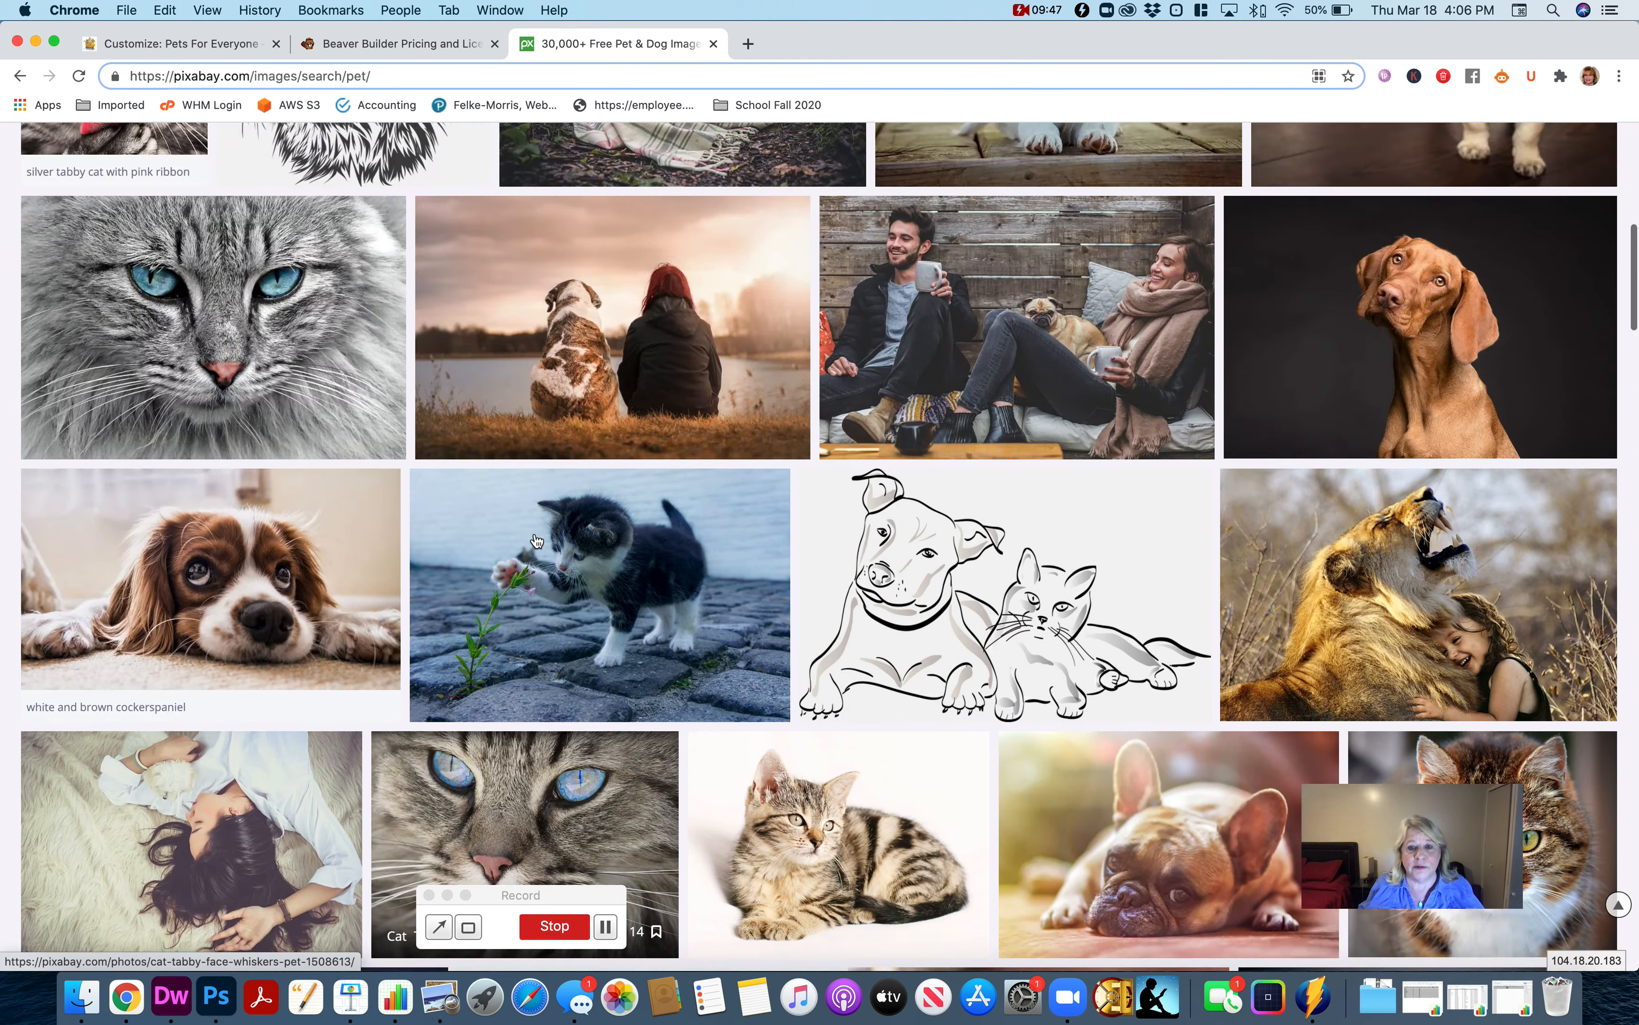
scroll(537, 540, "up", 12)
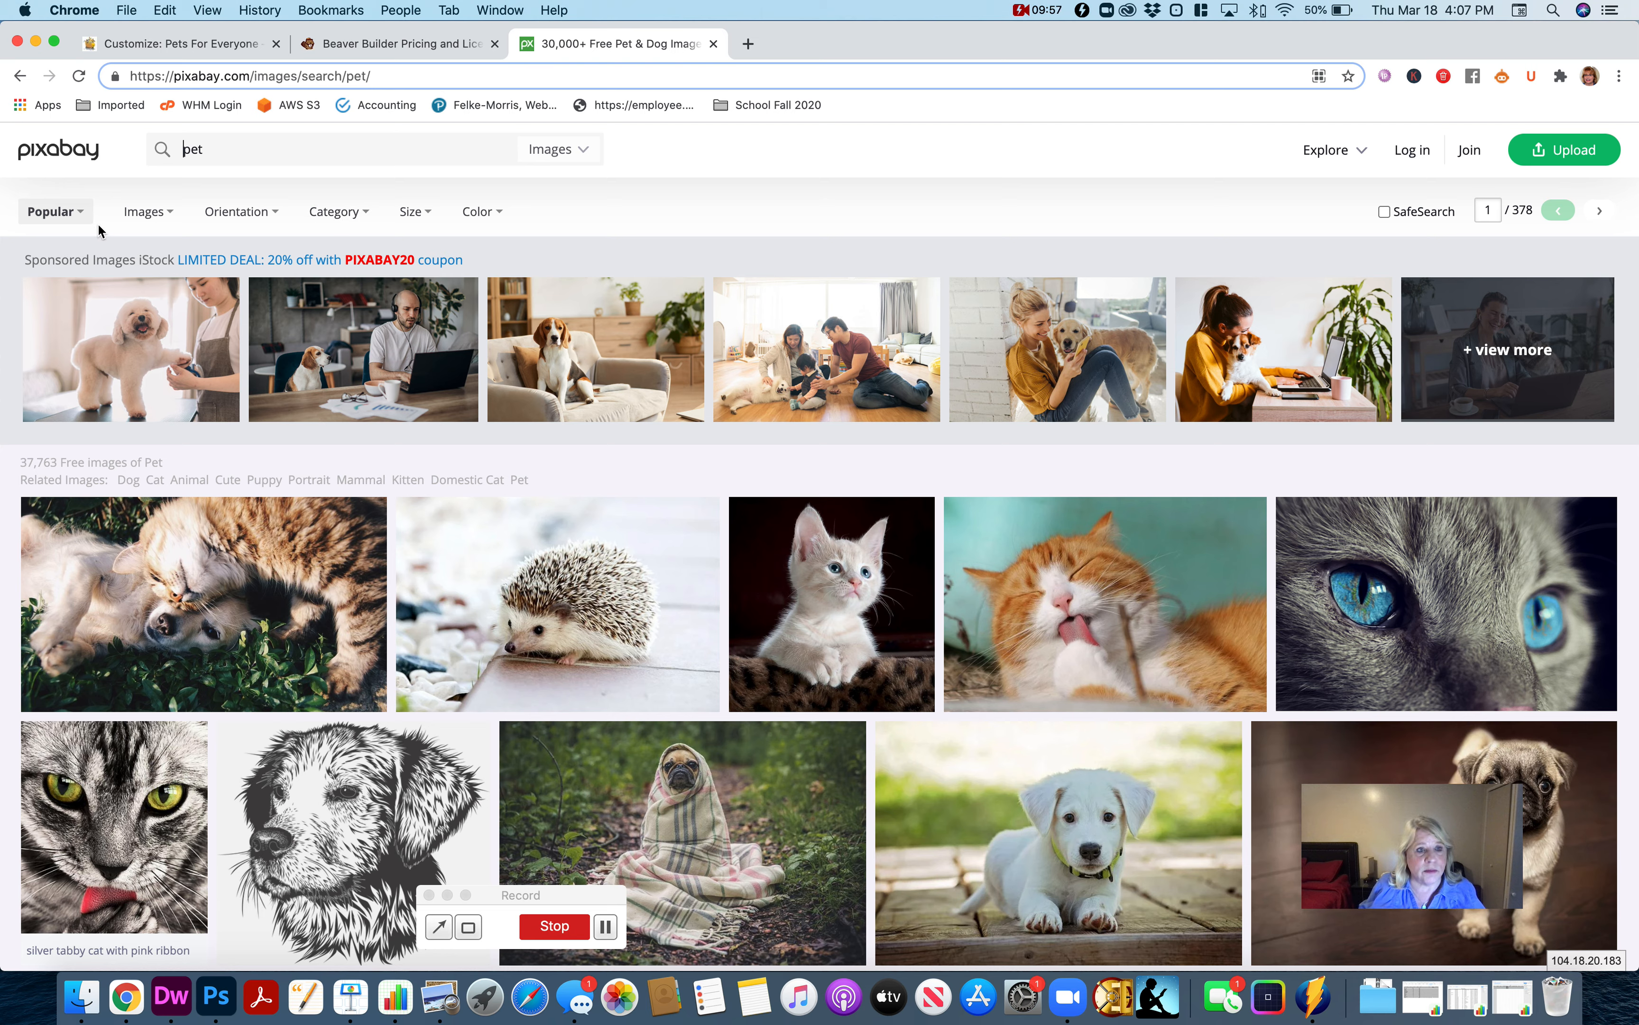
Filter the Pixabay pet results to vector graphics and look through them for logo artwork.
left_click(156, 223)
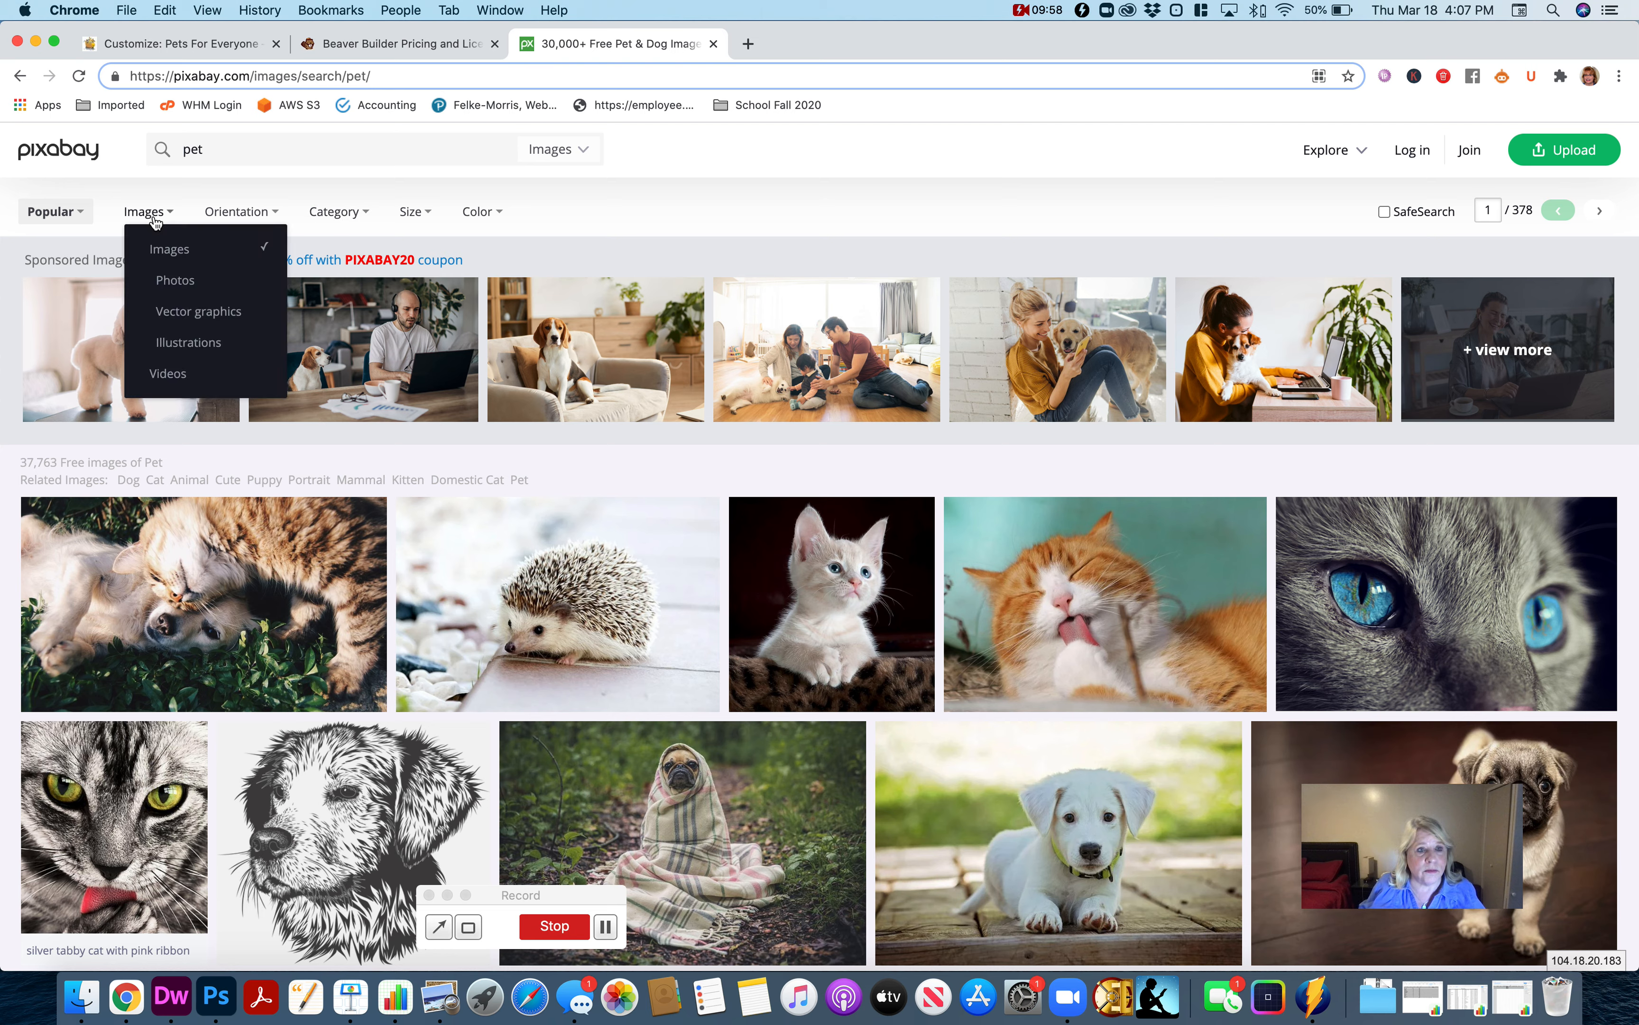
left_click(198, 311)
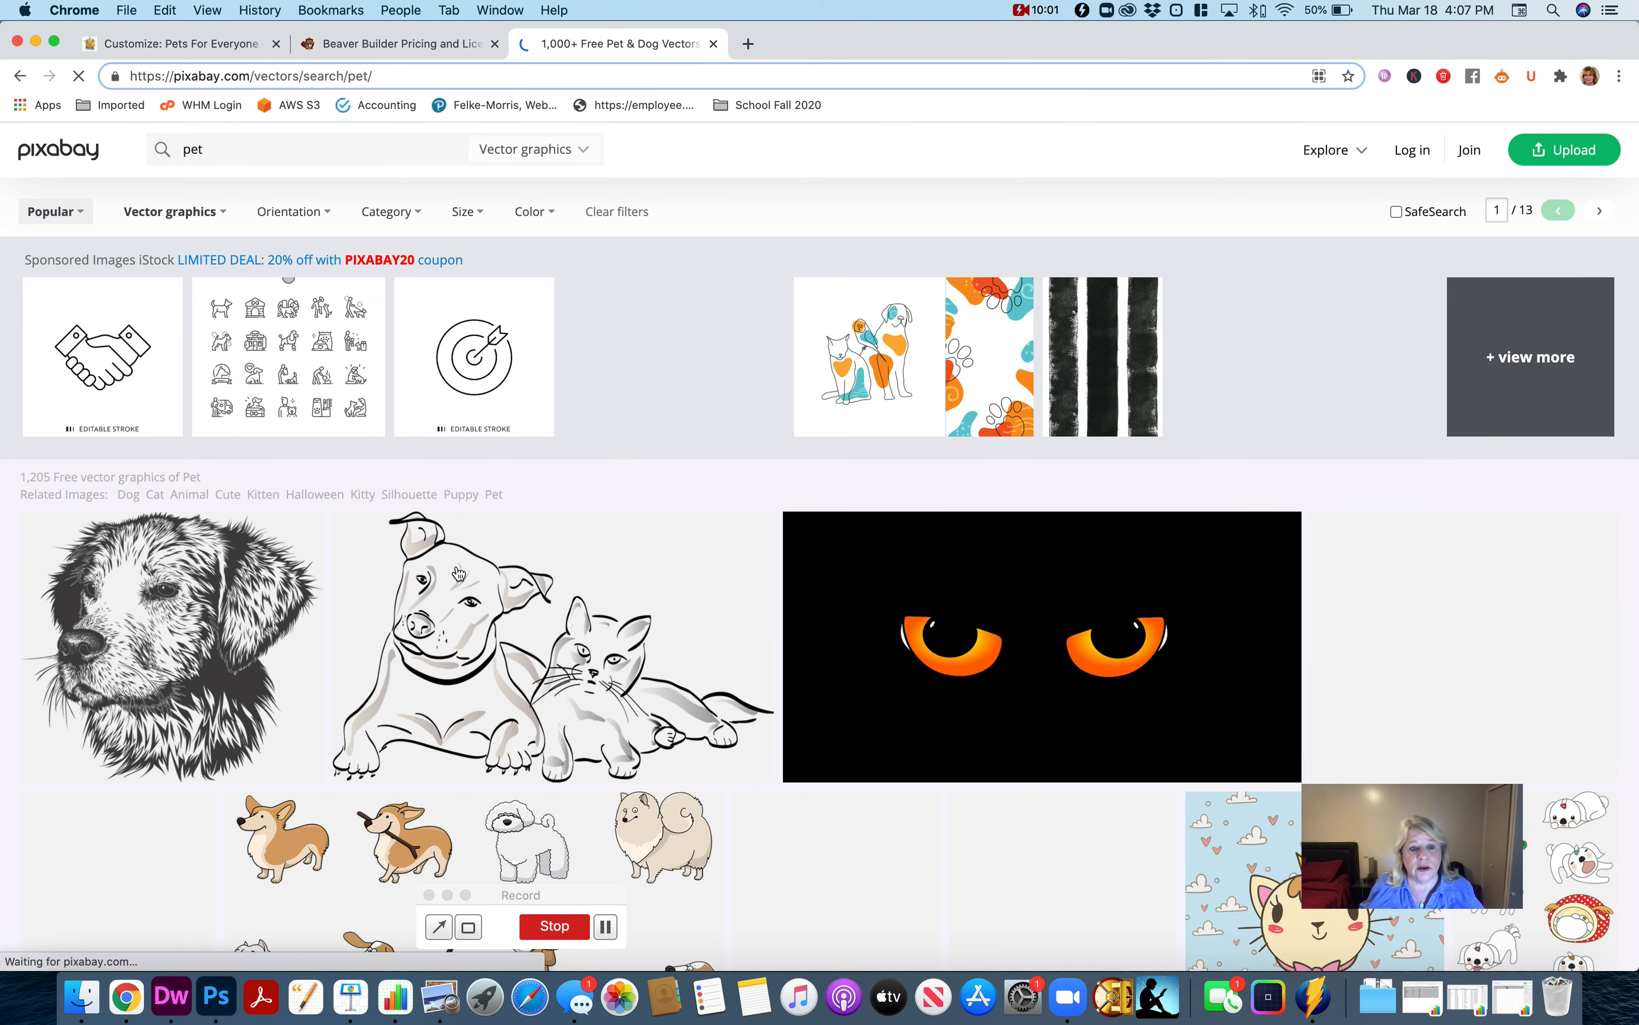
scroll(467, 574, "down", 6)
scroll(472, 572, "down", 10)
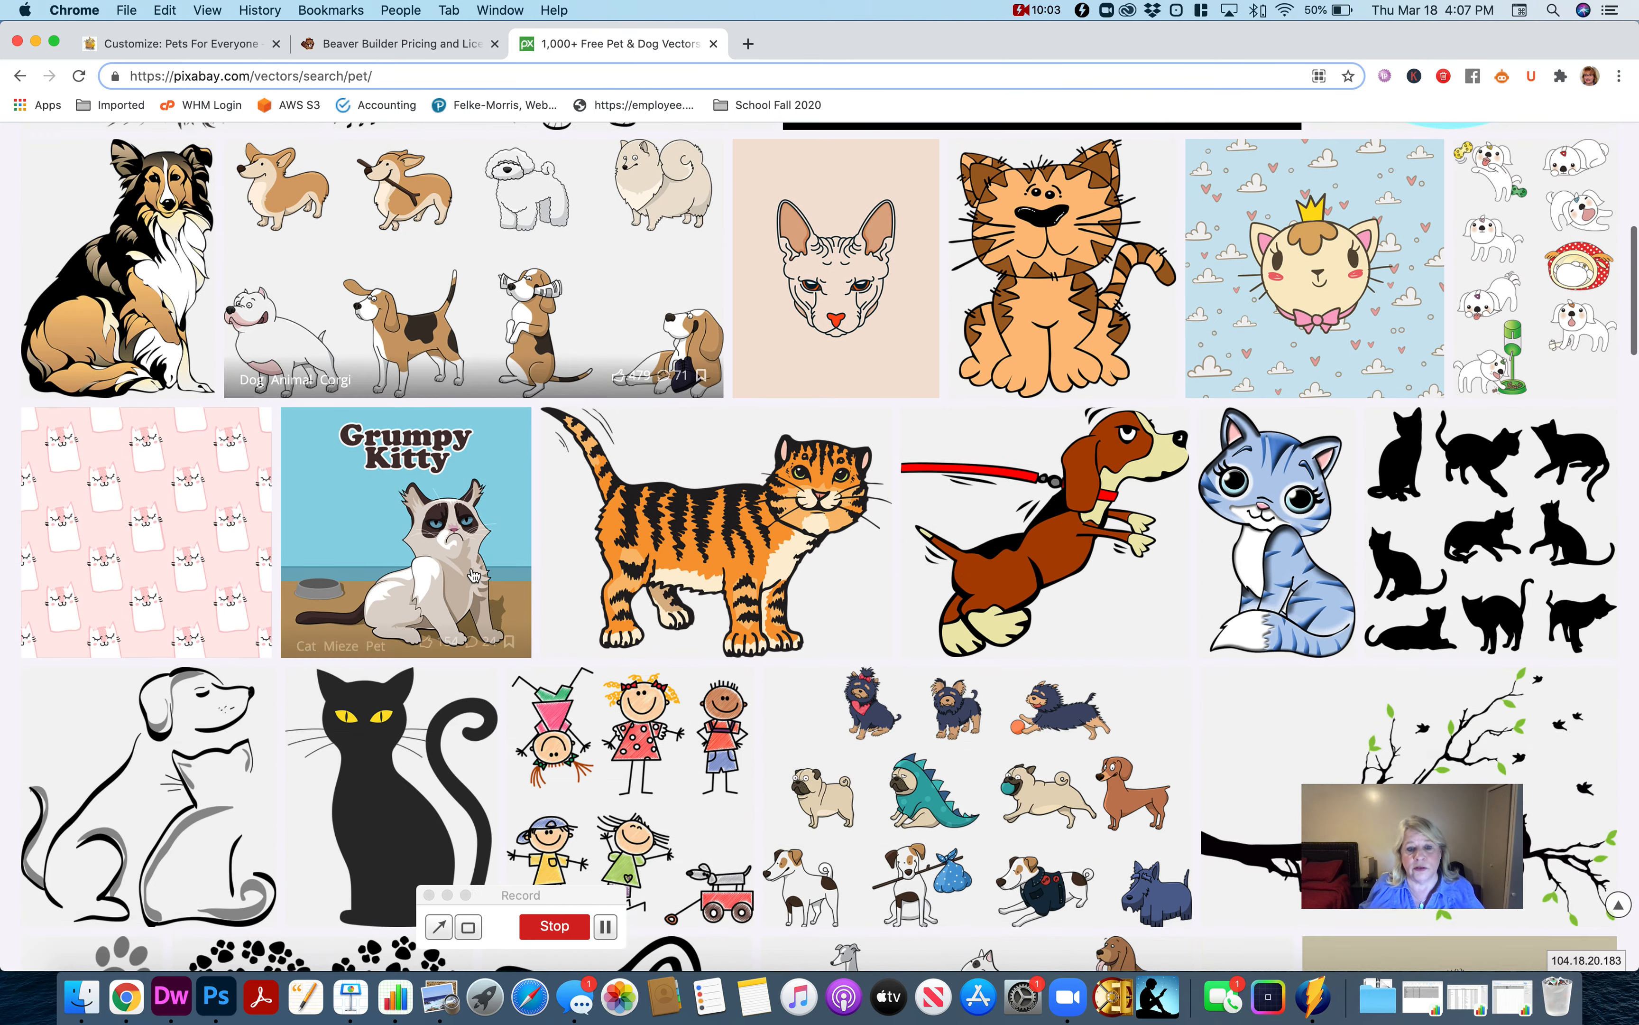
scroll(478, 573, "down", 10)
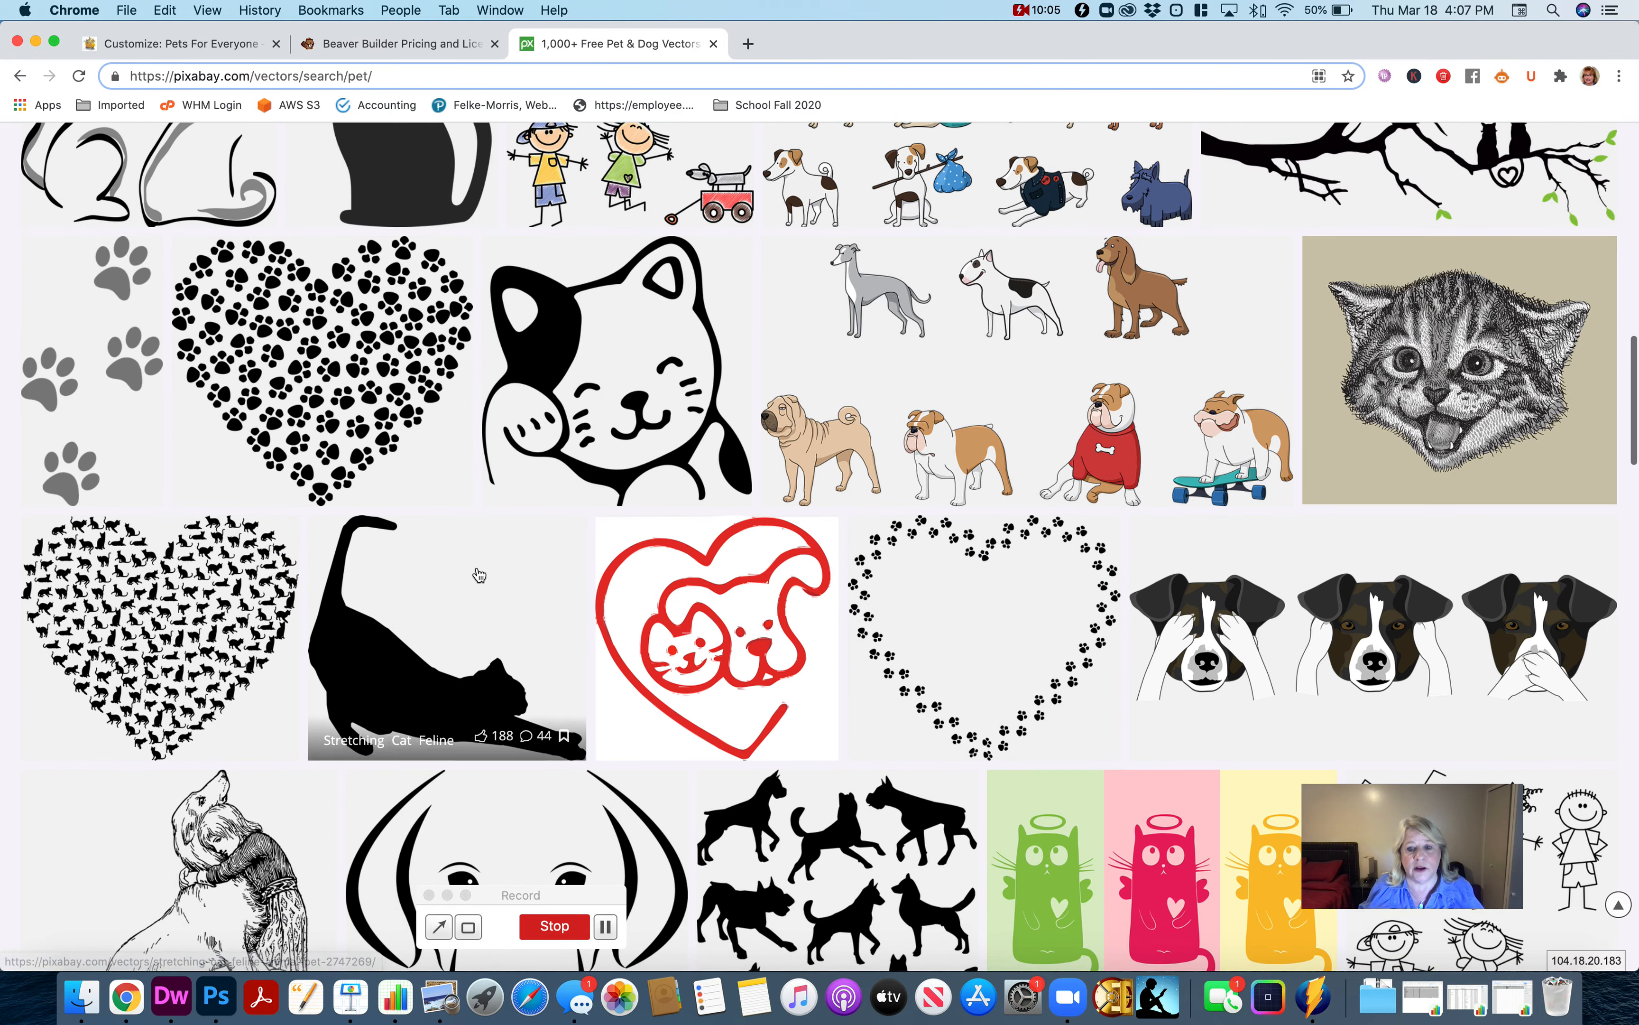
scroll(478, 573, "down", 13)
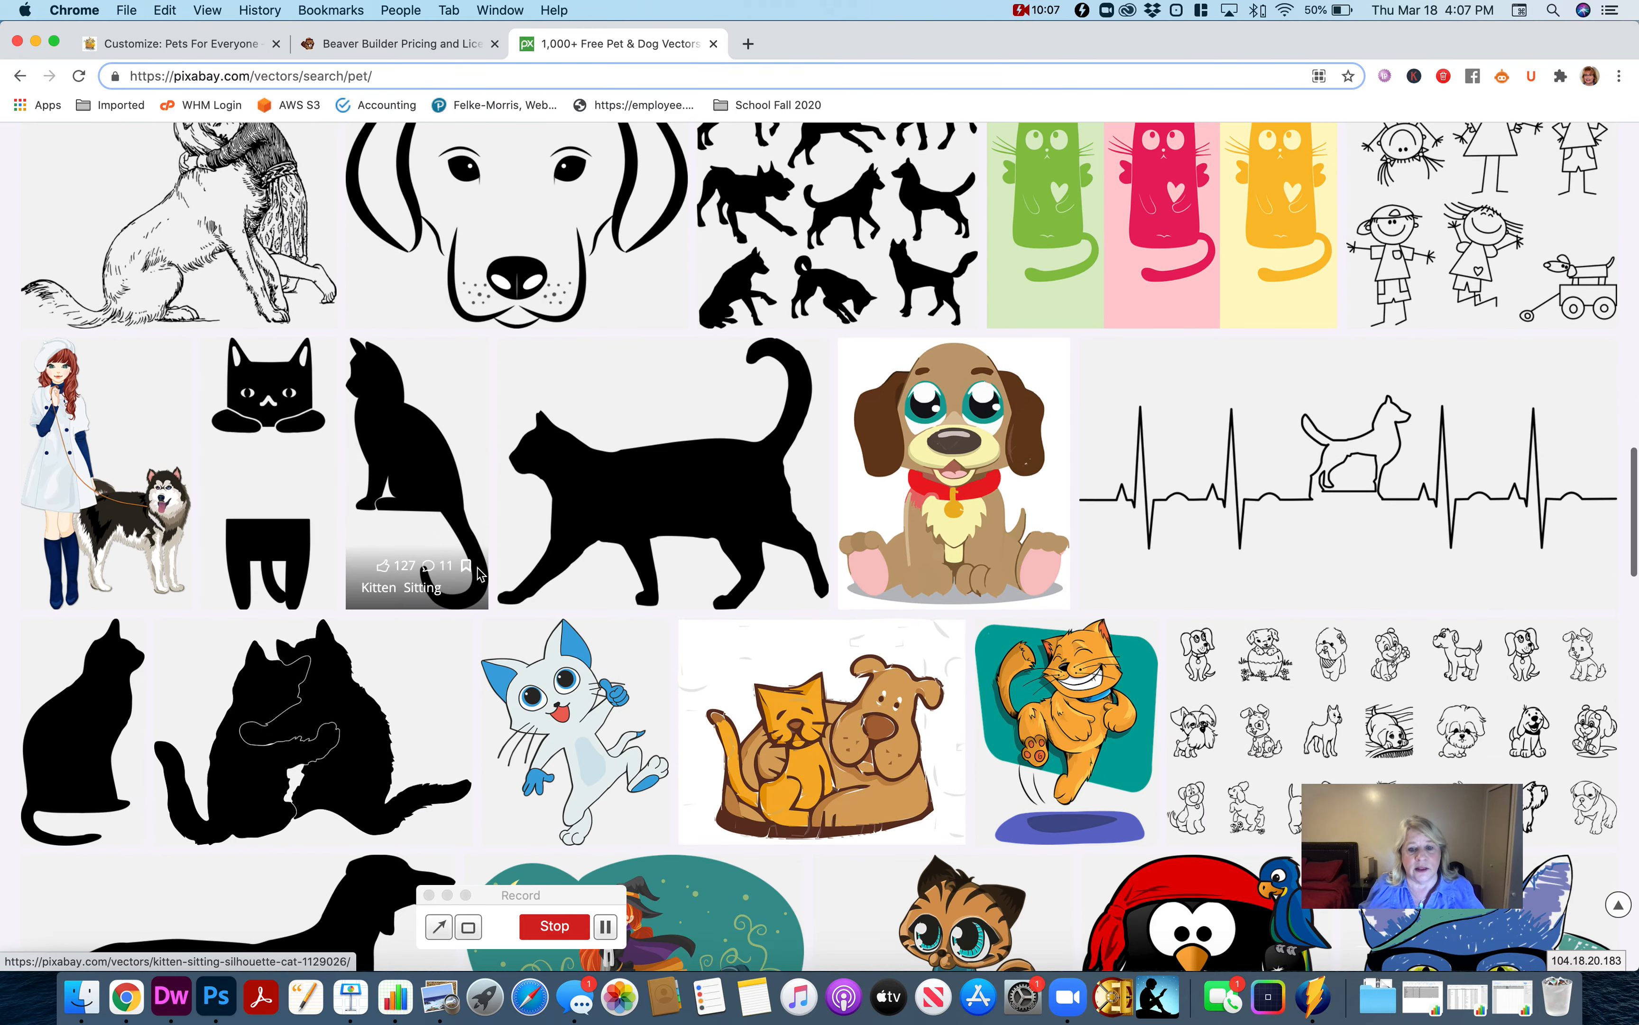
scroll(479, 575, "down", 5)
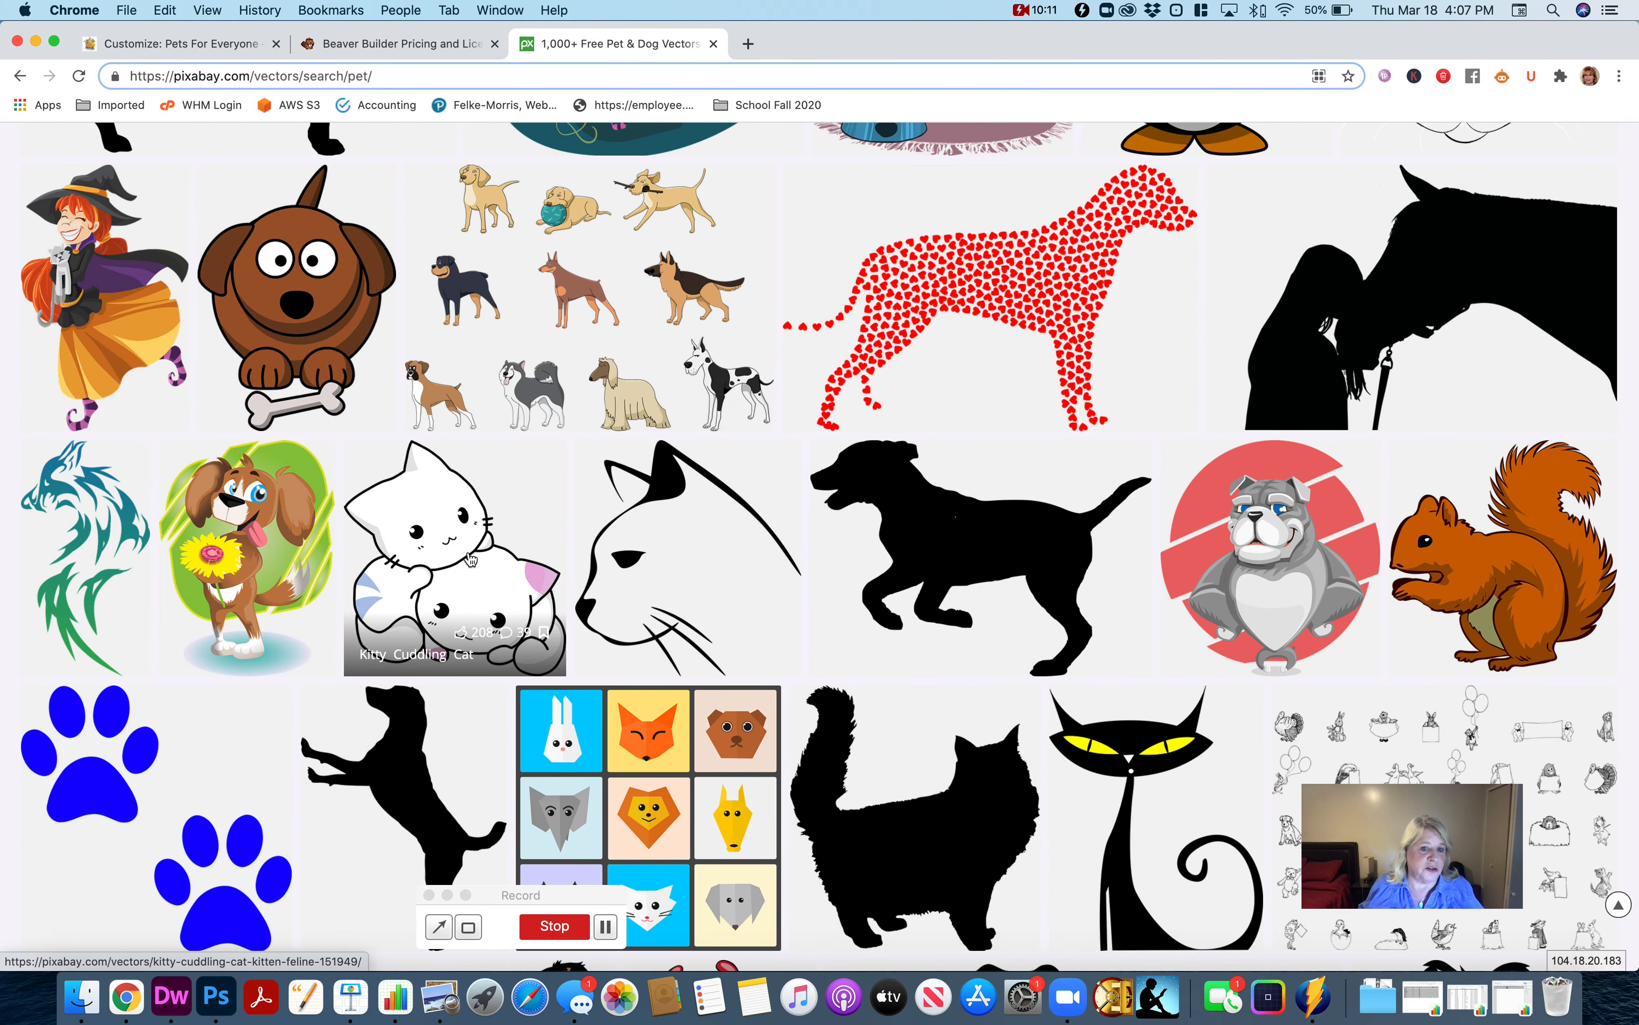
scroll(752, 560, "up", 20)
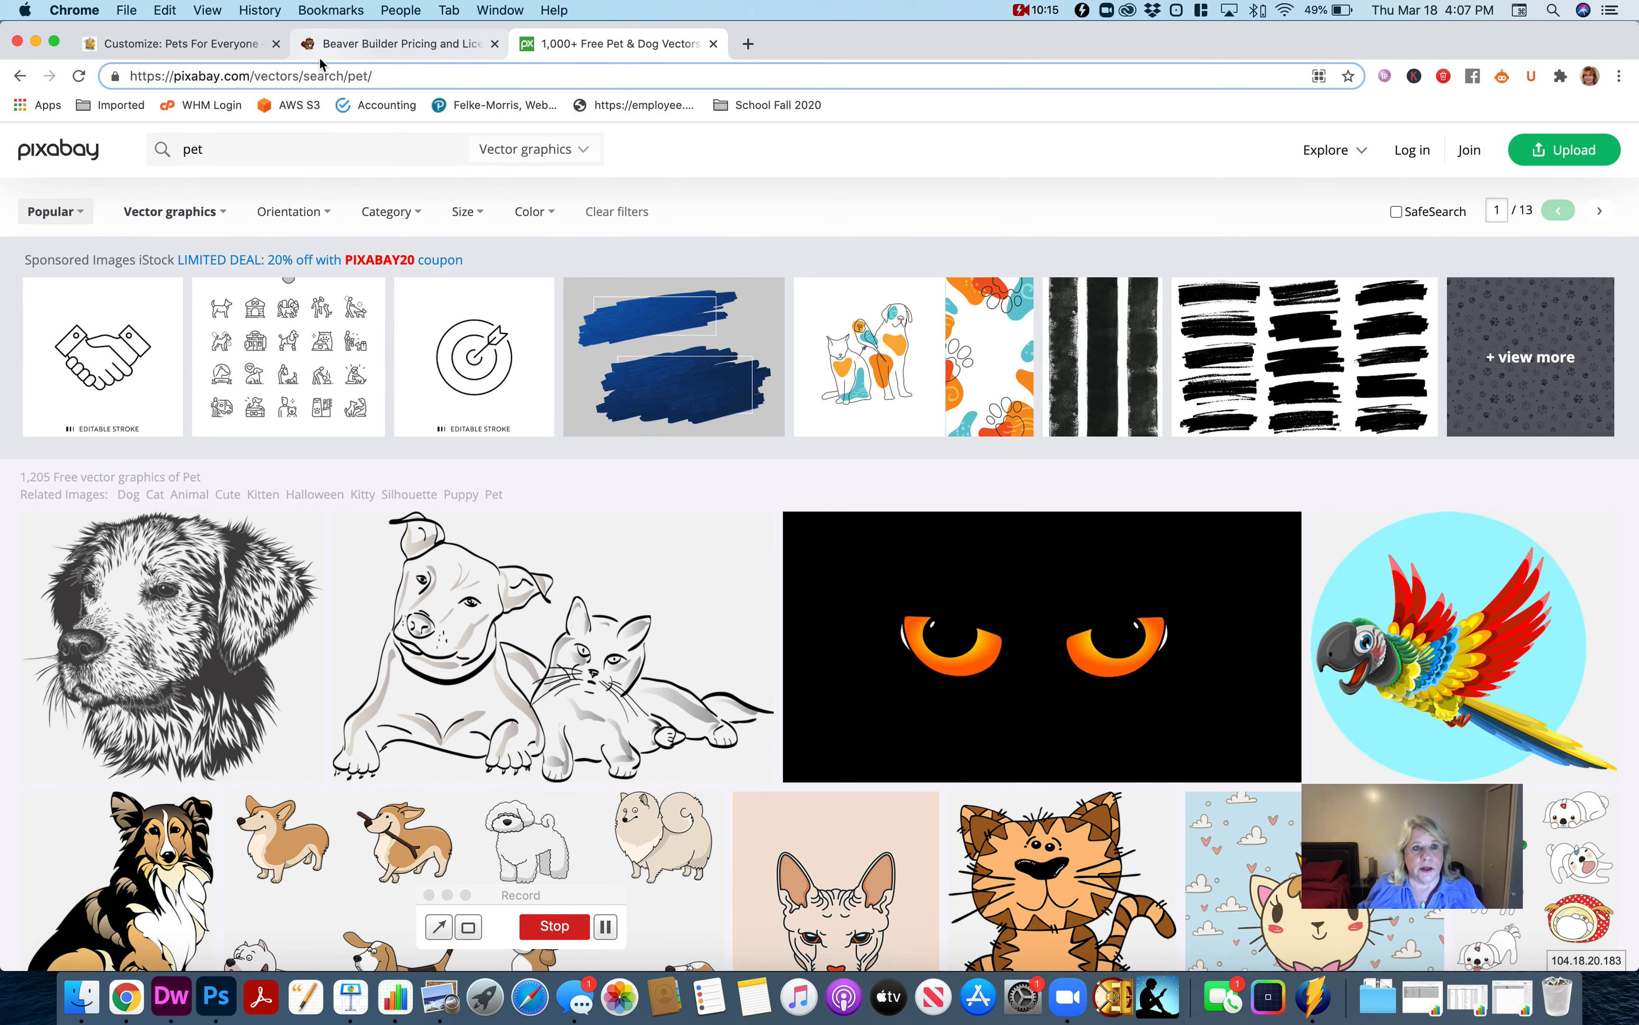
Return to the site customizer, leave the header logo options and open the Site Identity settings.
left_click(165, 46)
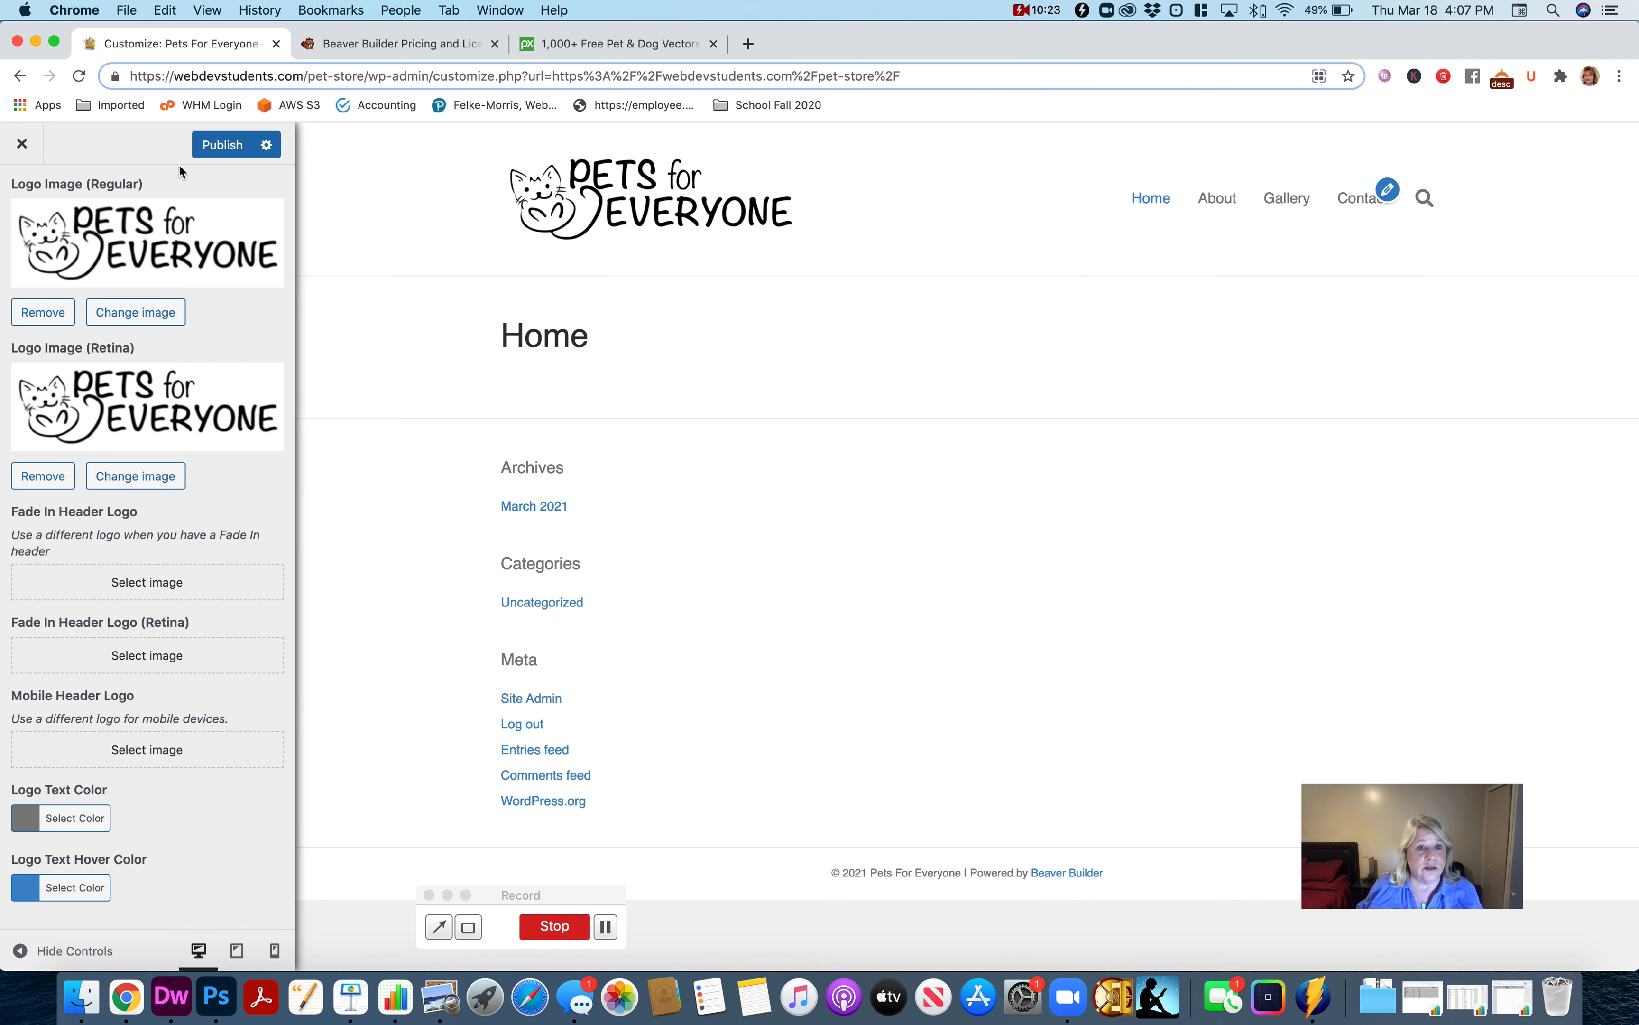
scroll(72, 168, "up", 3)
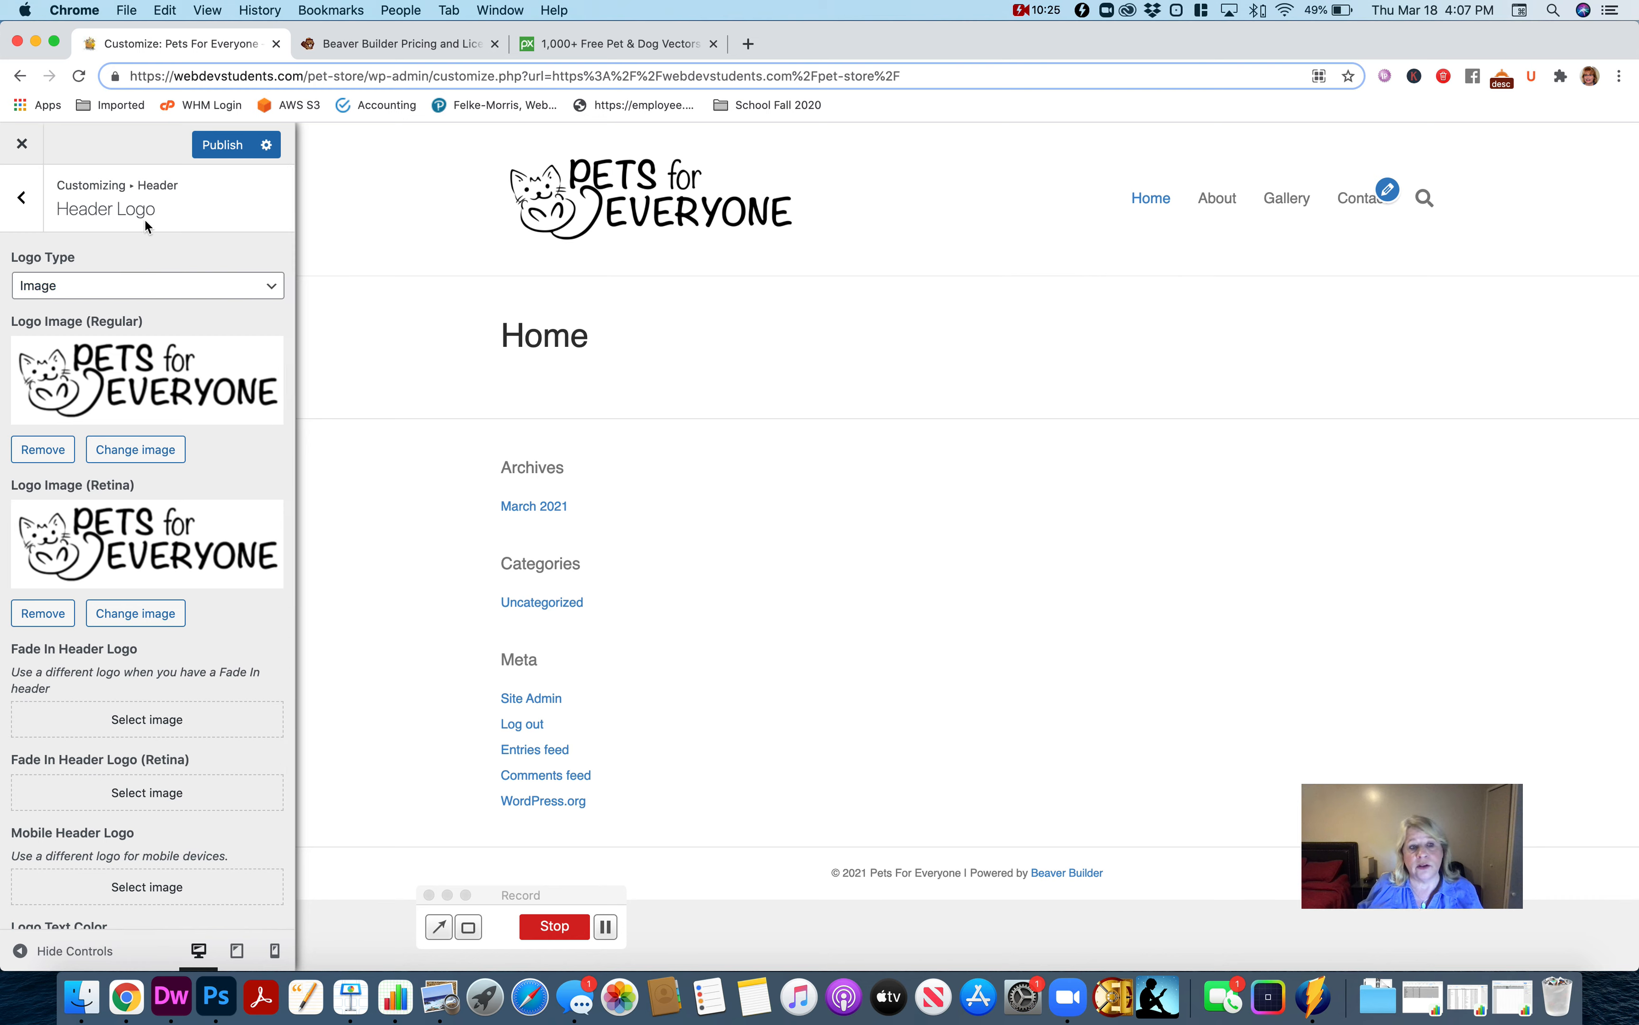
left_click(23, 198)
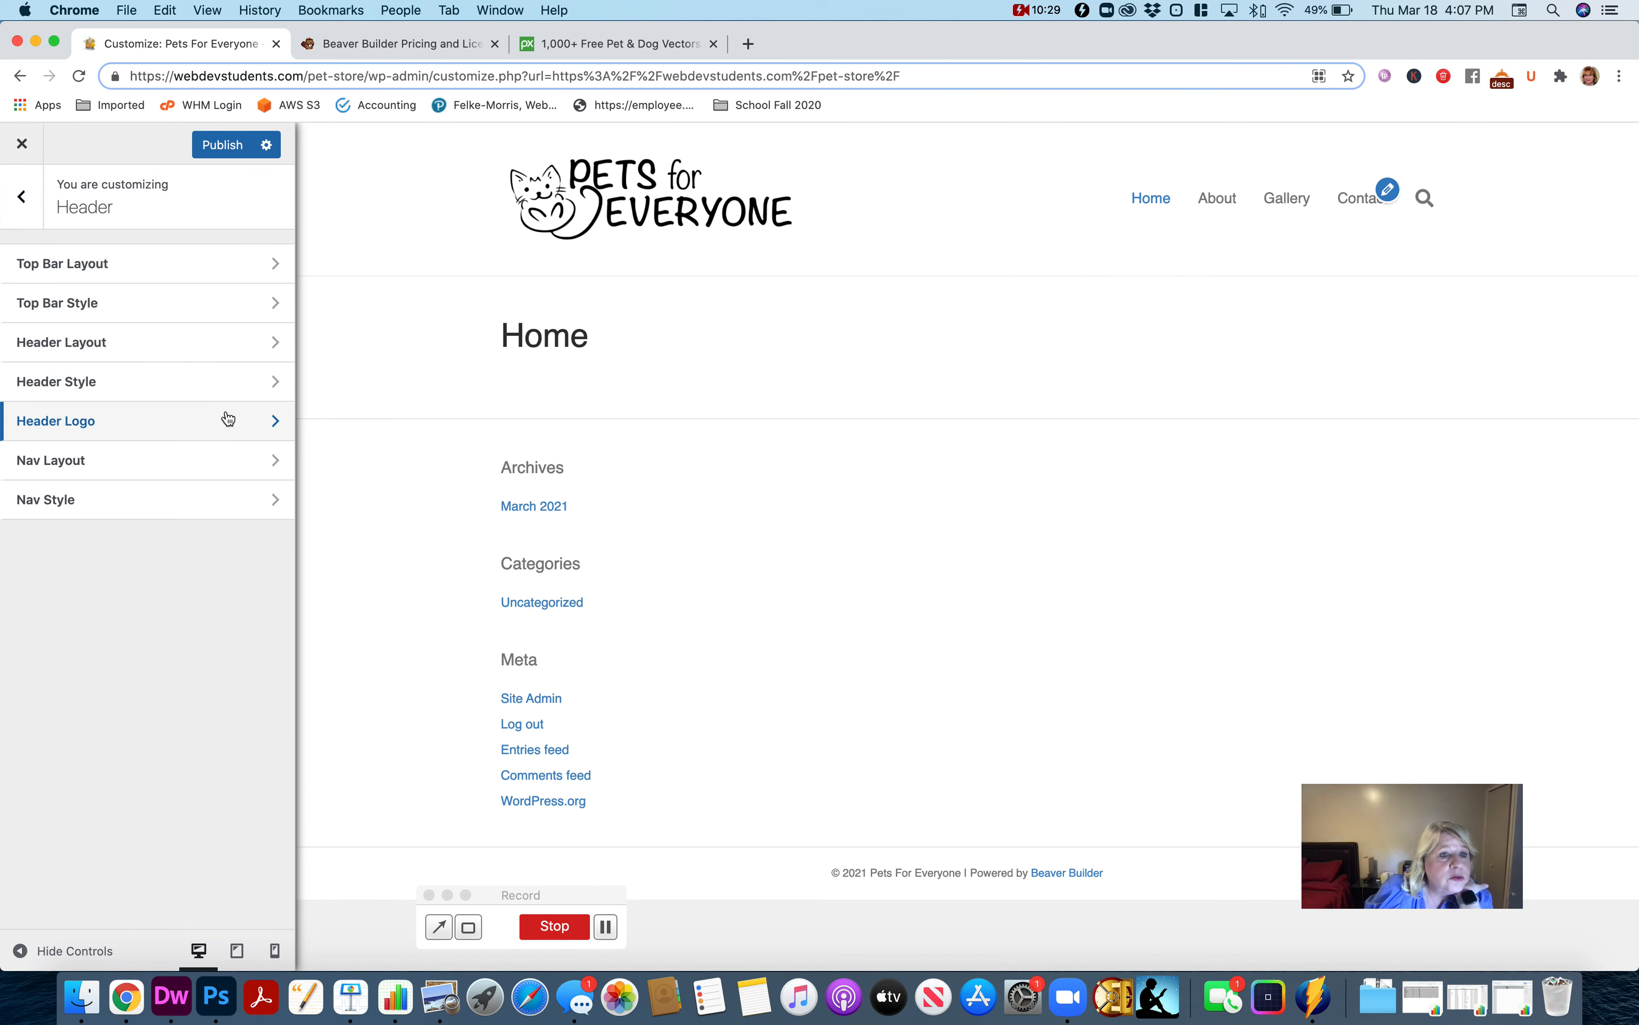
left_click(10, 202)
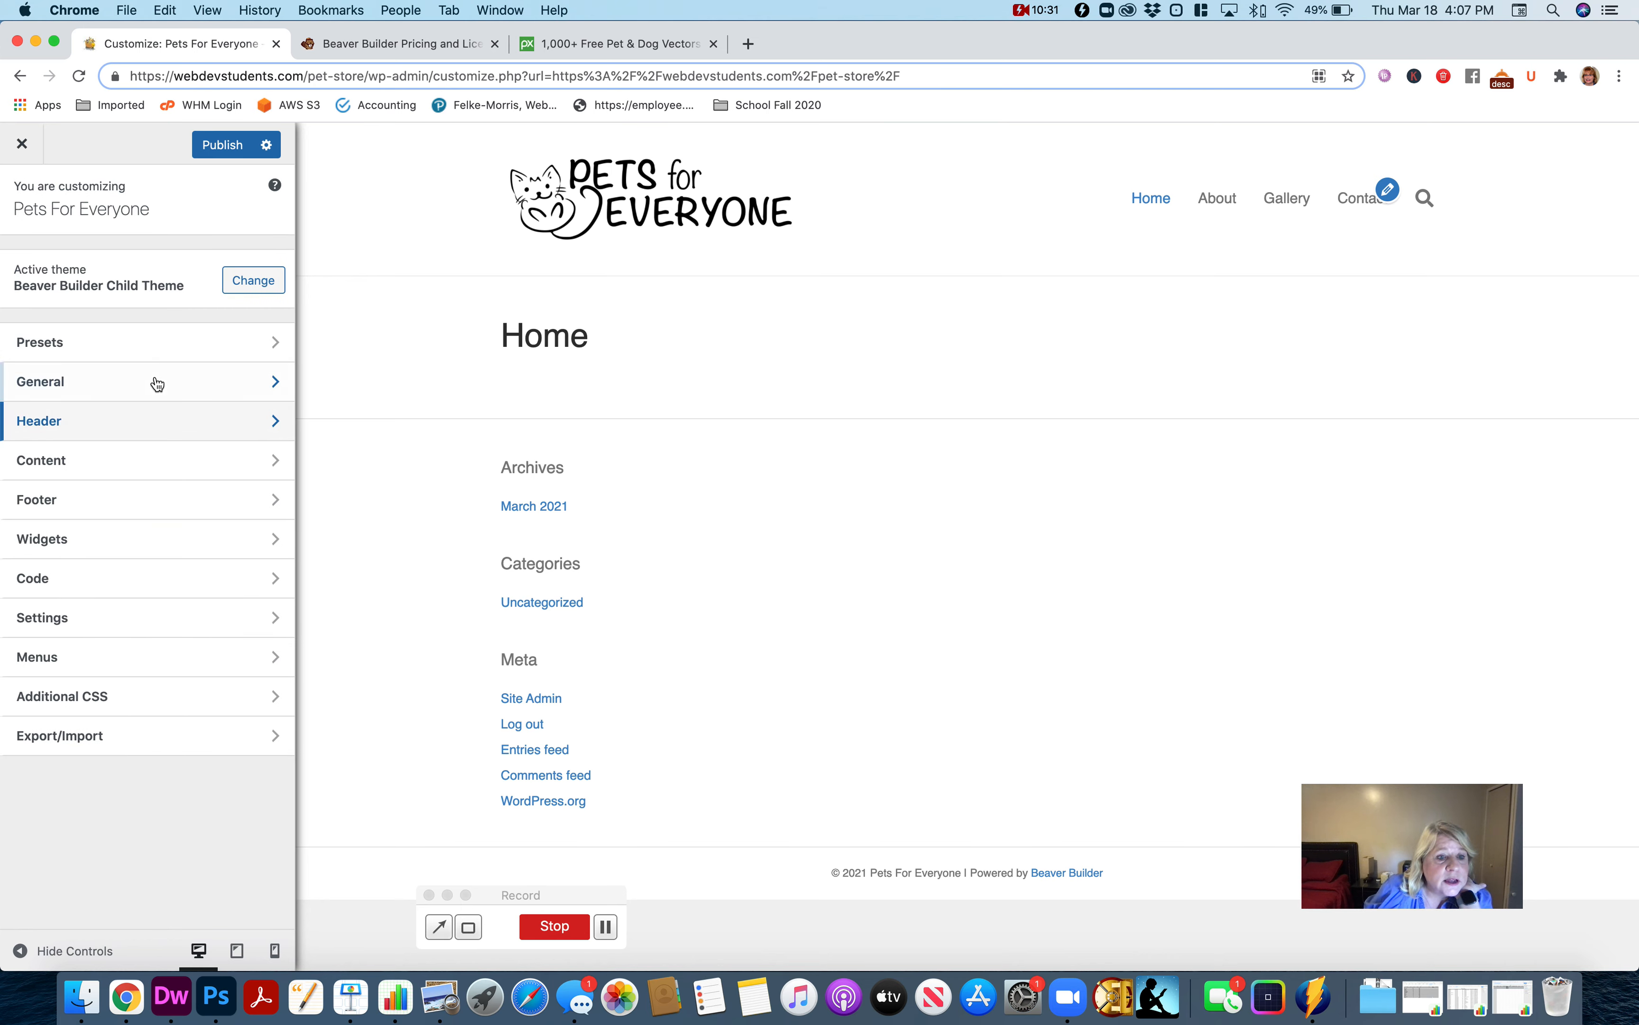
left_click(152, 620)
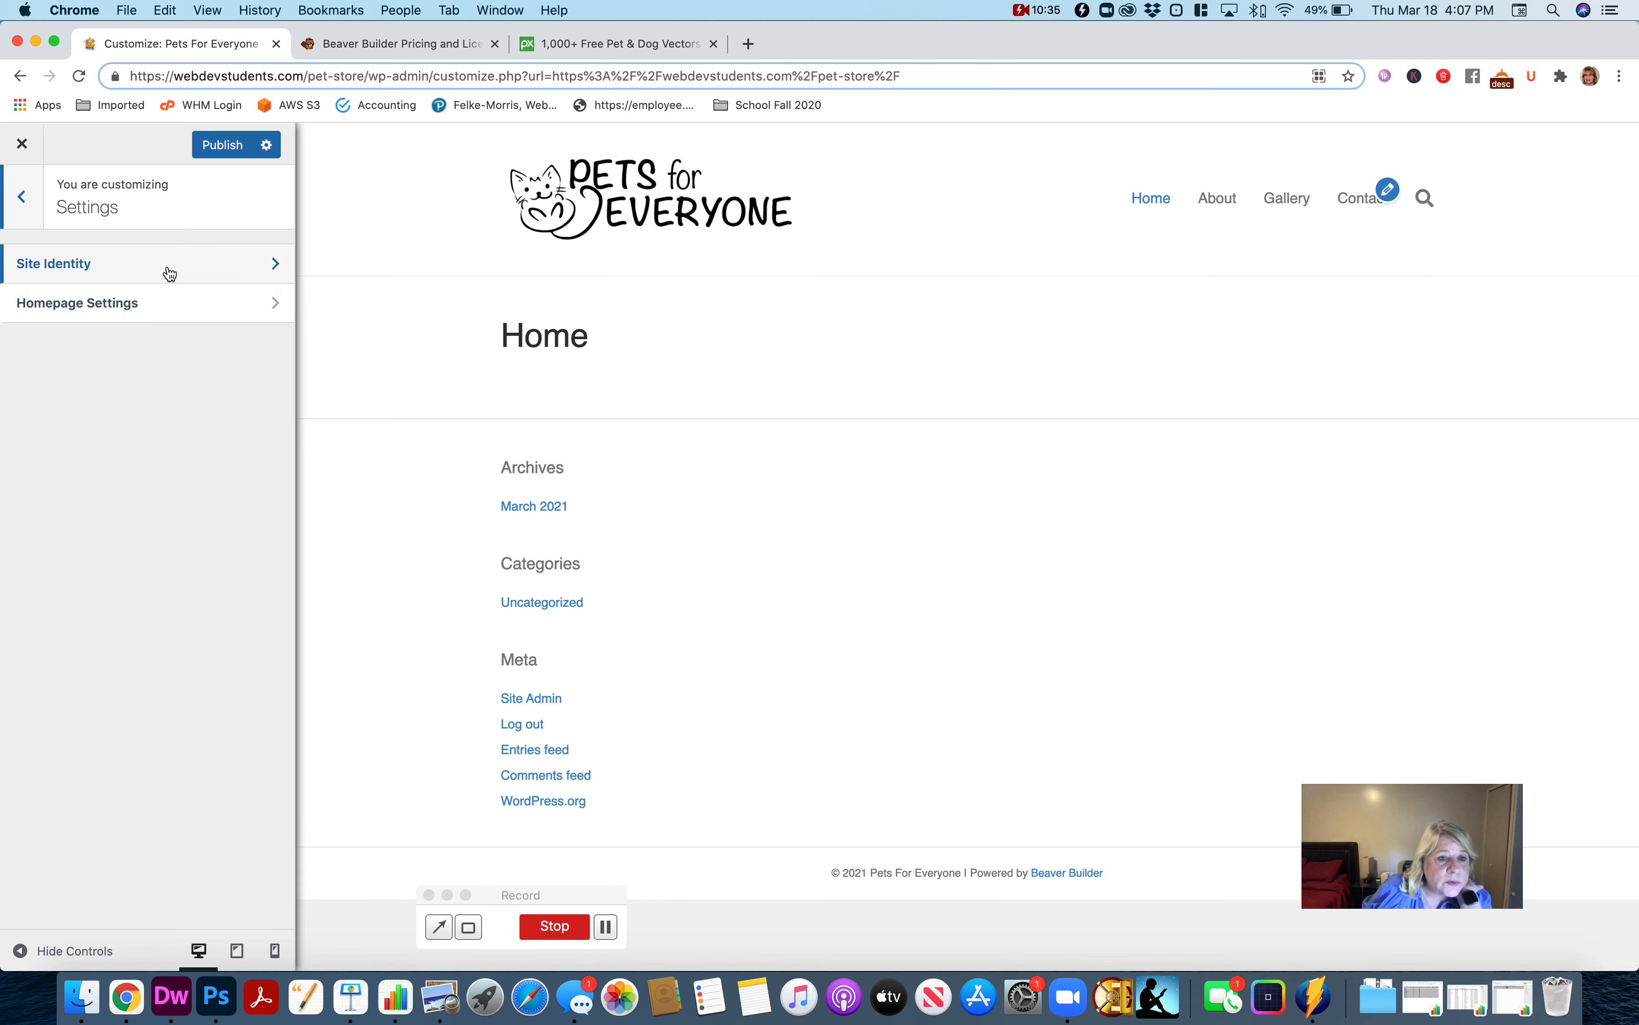
left_click(26, 207)
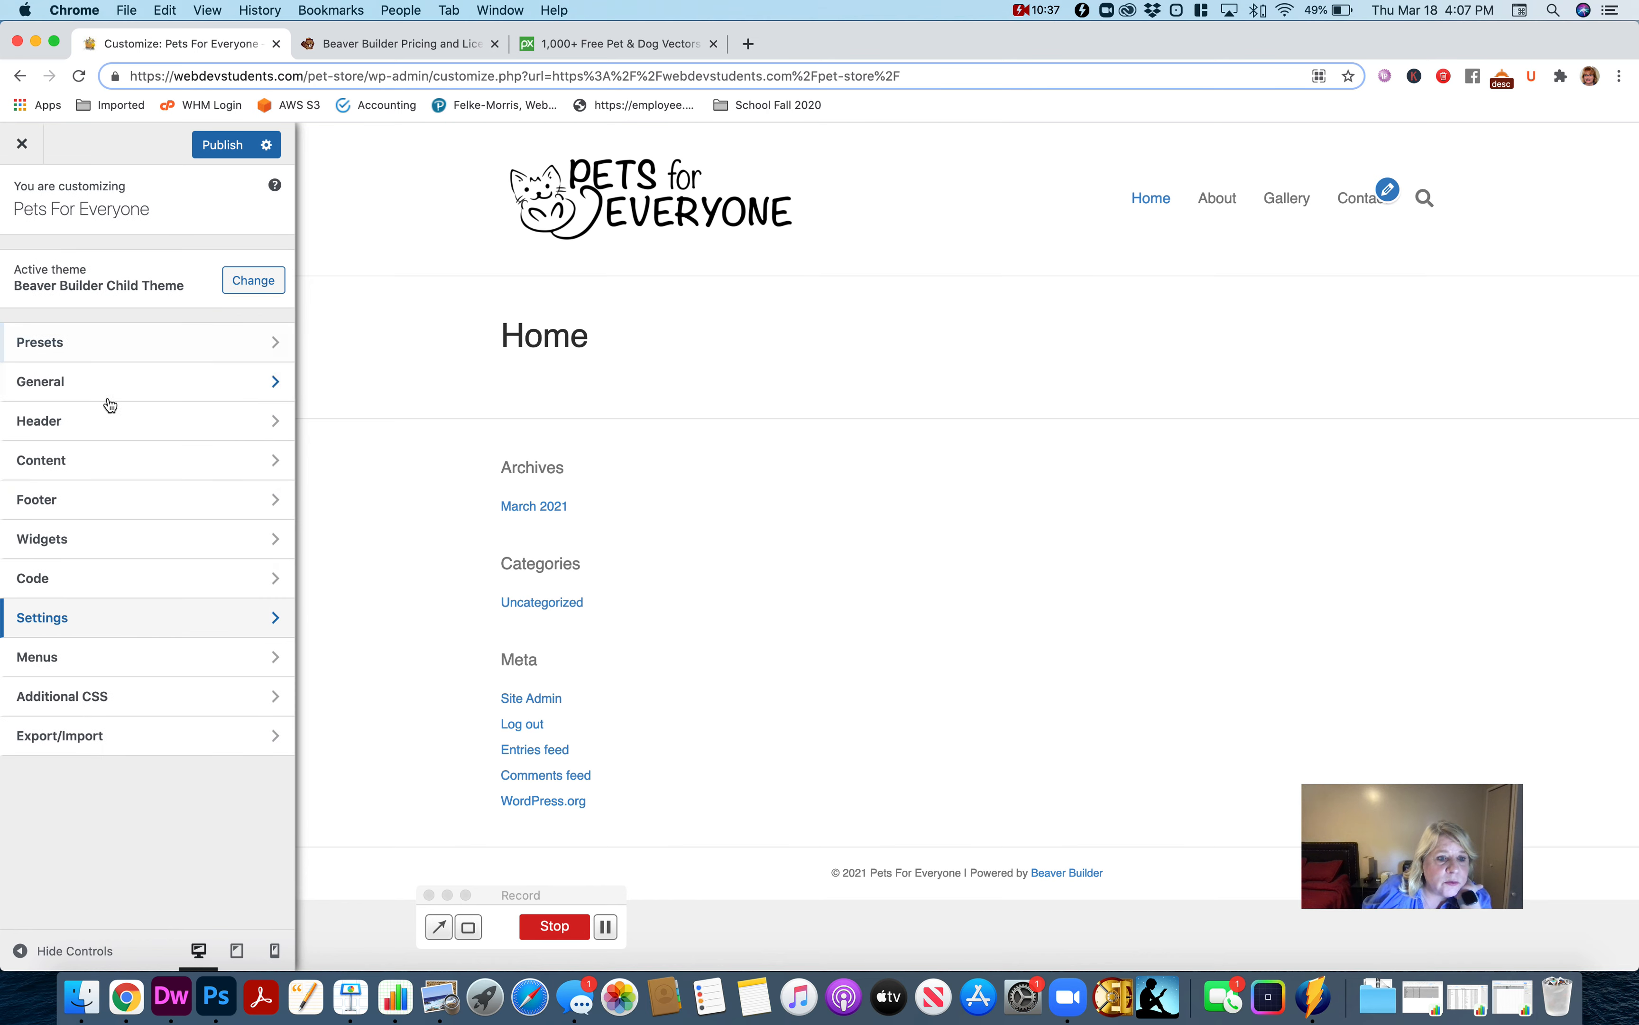
left_click(130, 622)
left_click(139, 264)
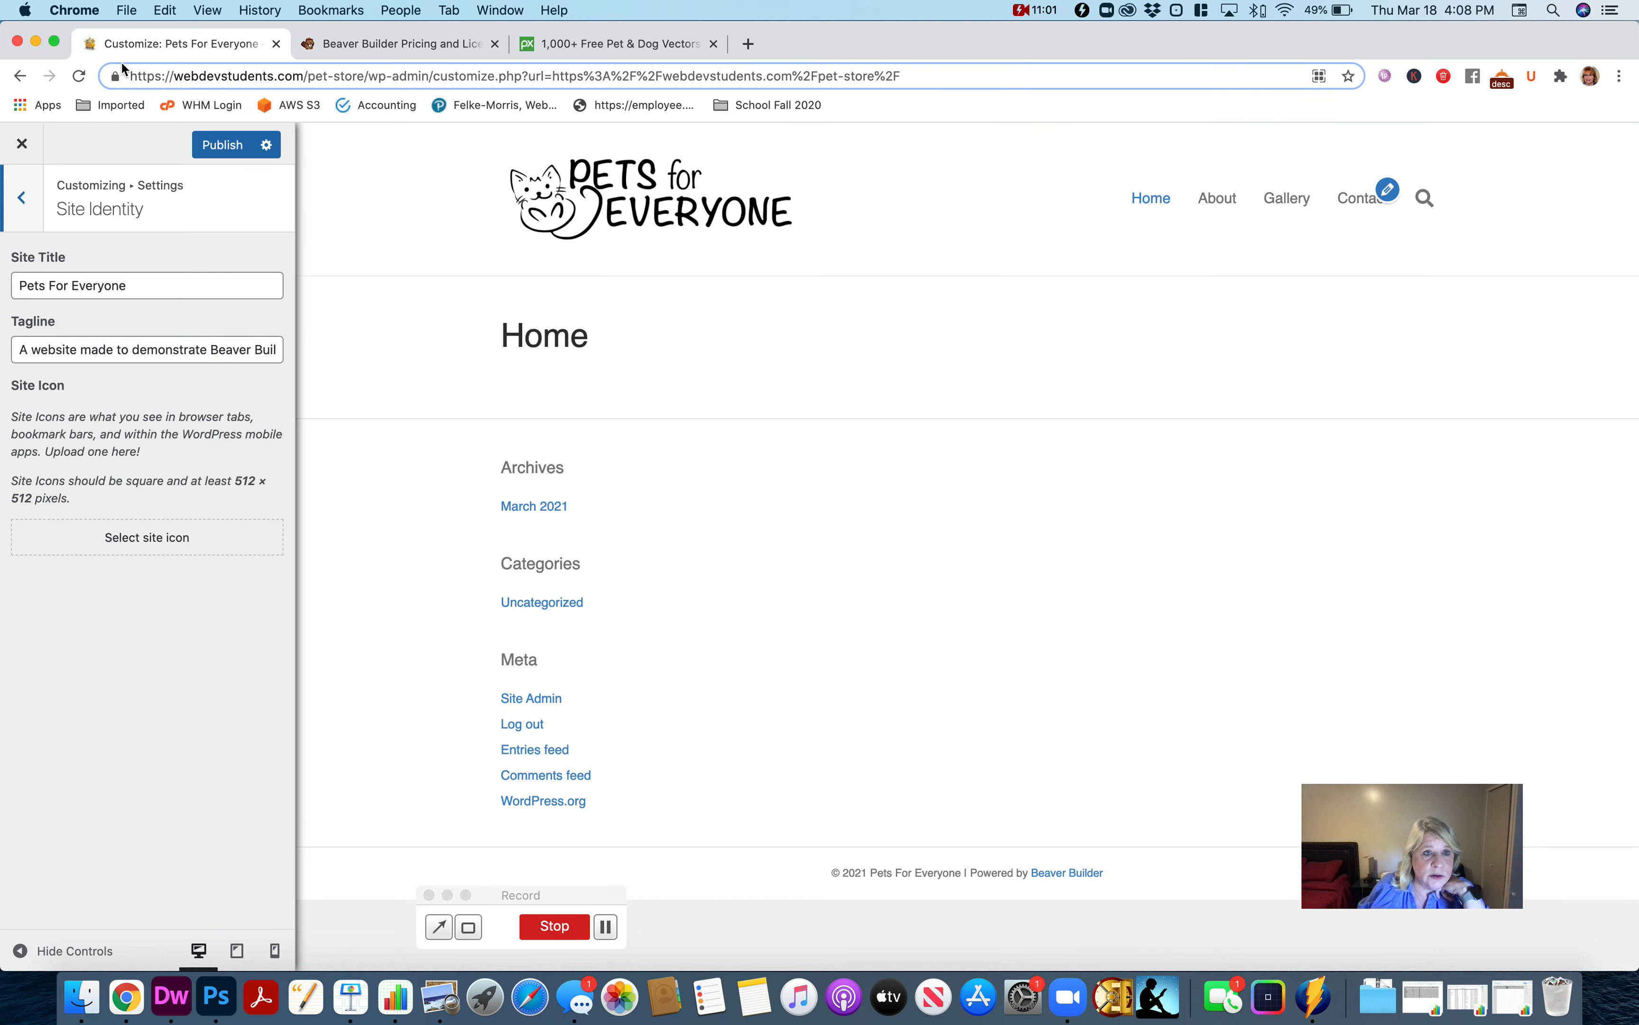
Upload favicon.png from the pet-store images folder in Finder and choose it as the site icon.
left_click(148, 536)
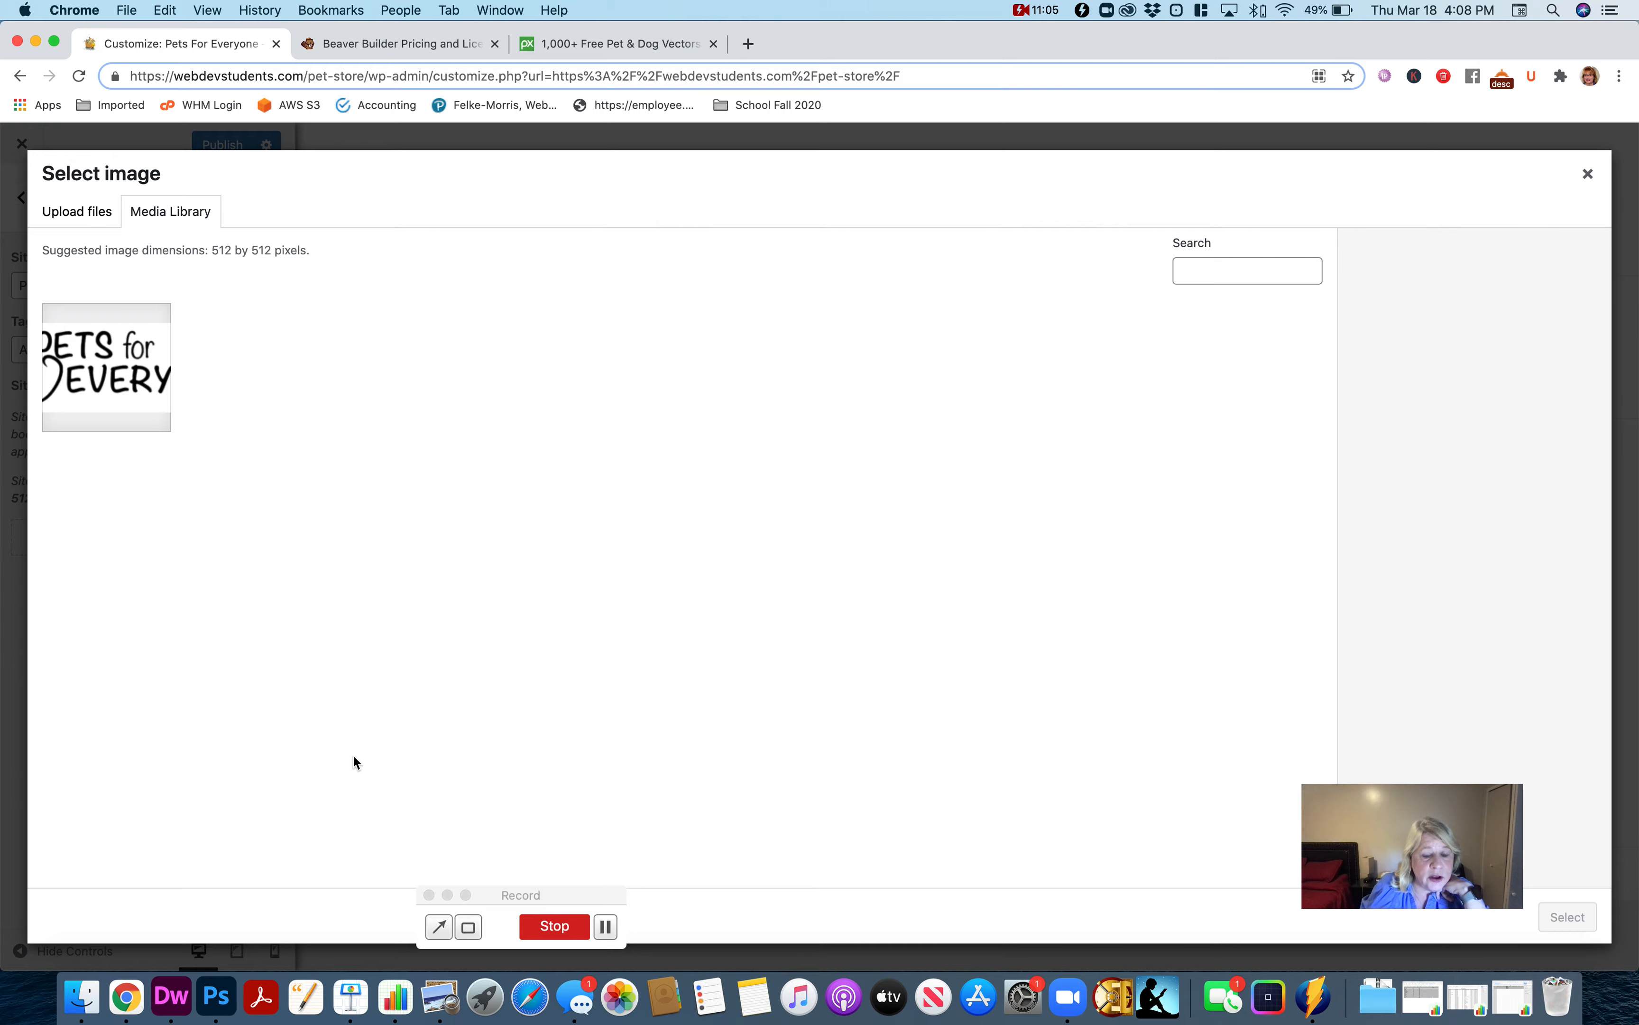
left_click_drag(1638, 240, 820, 215)
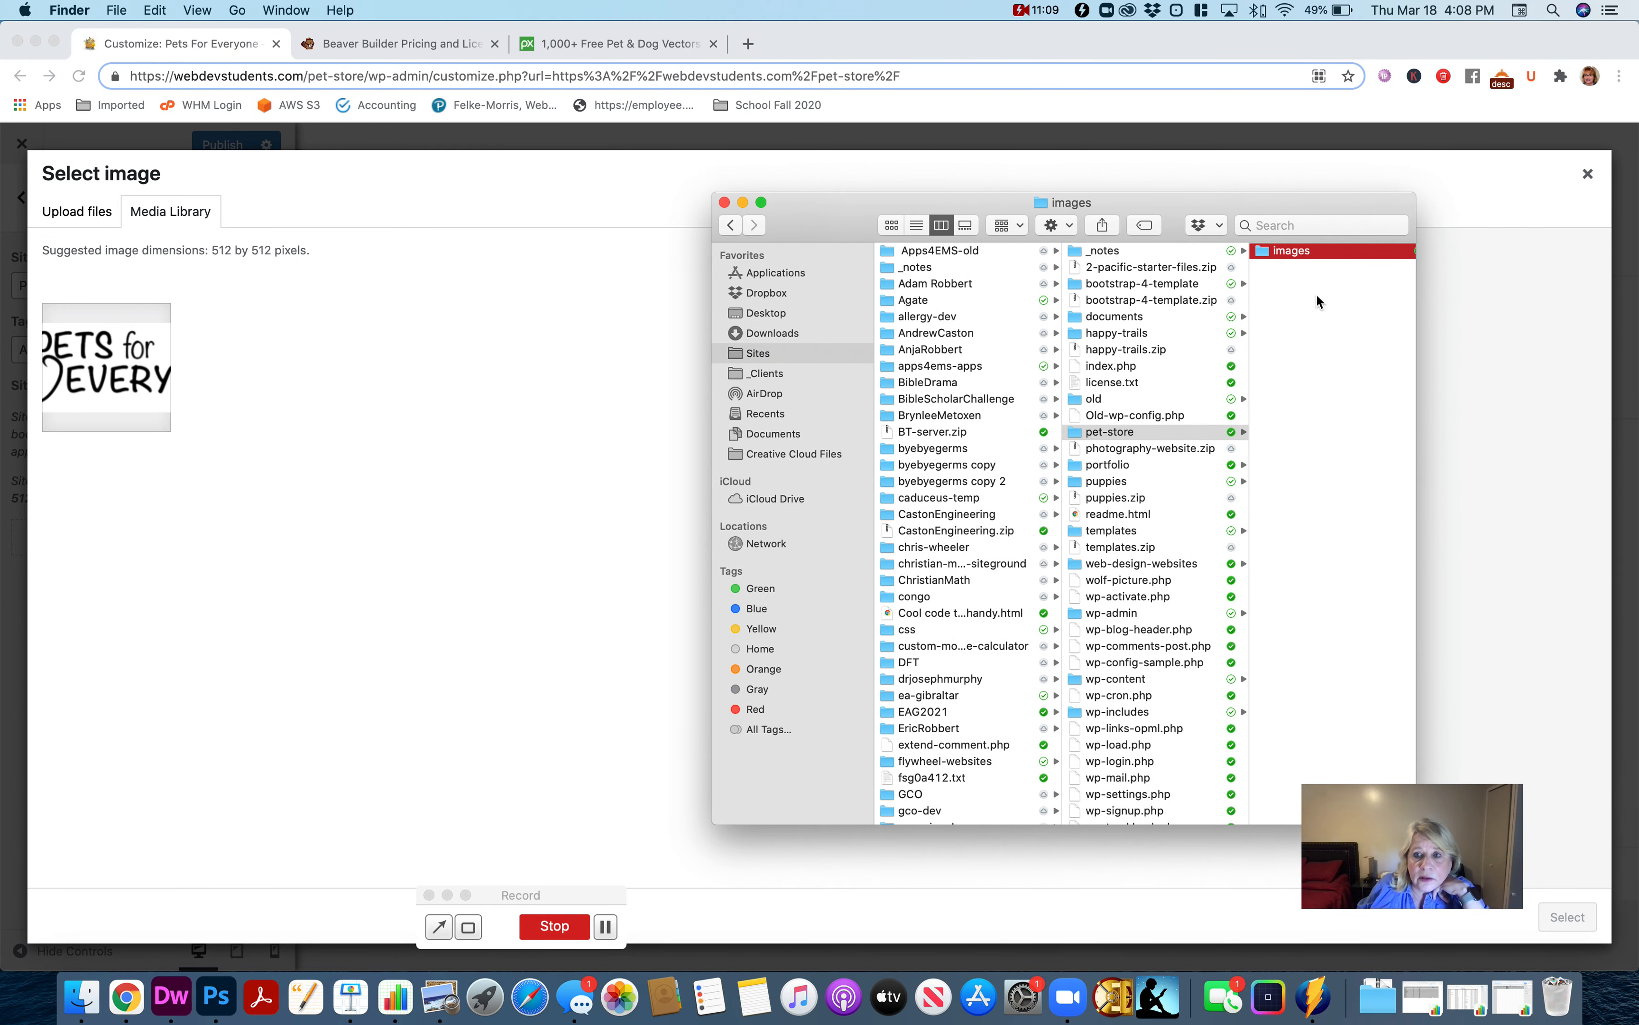
left_click_drag(1075, 366, 475, 475)
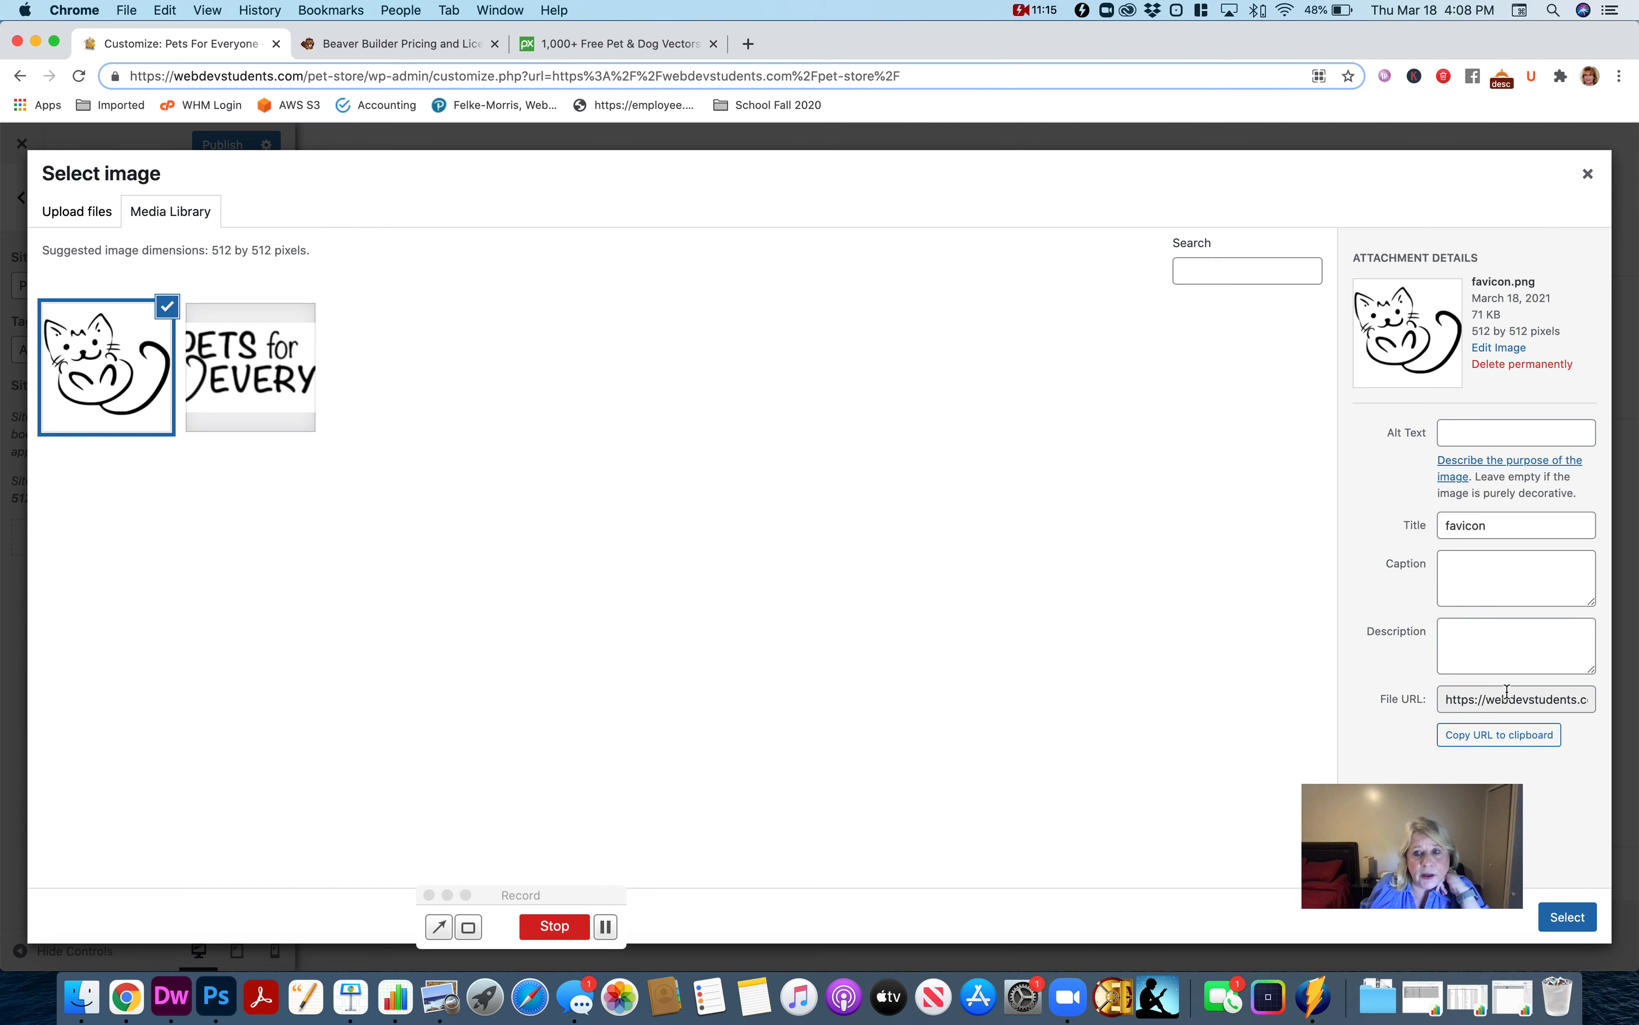
left_click(1569, 917)
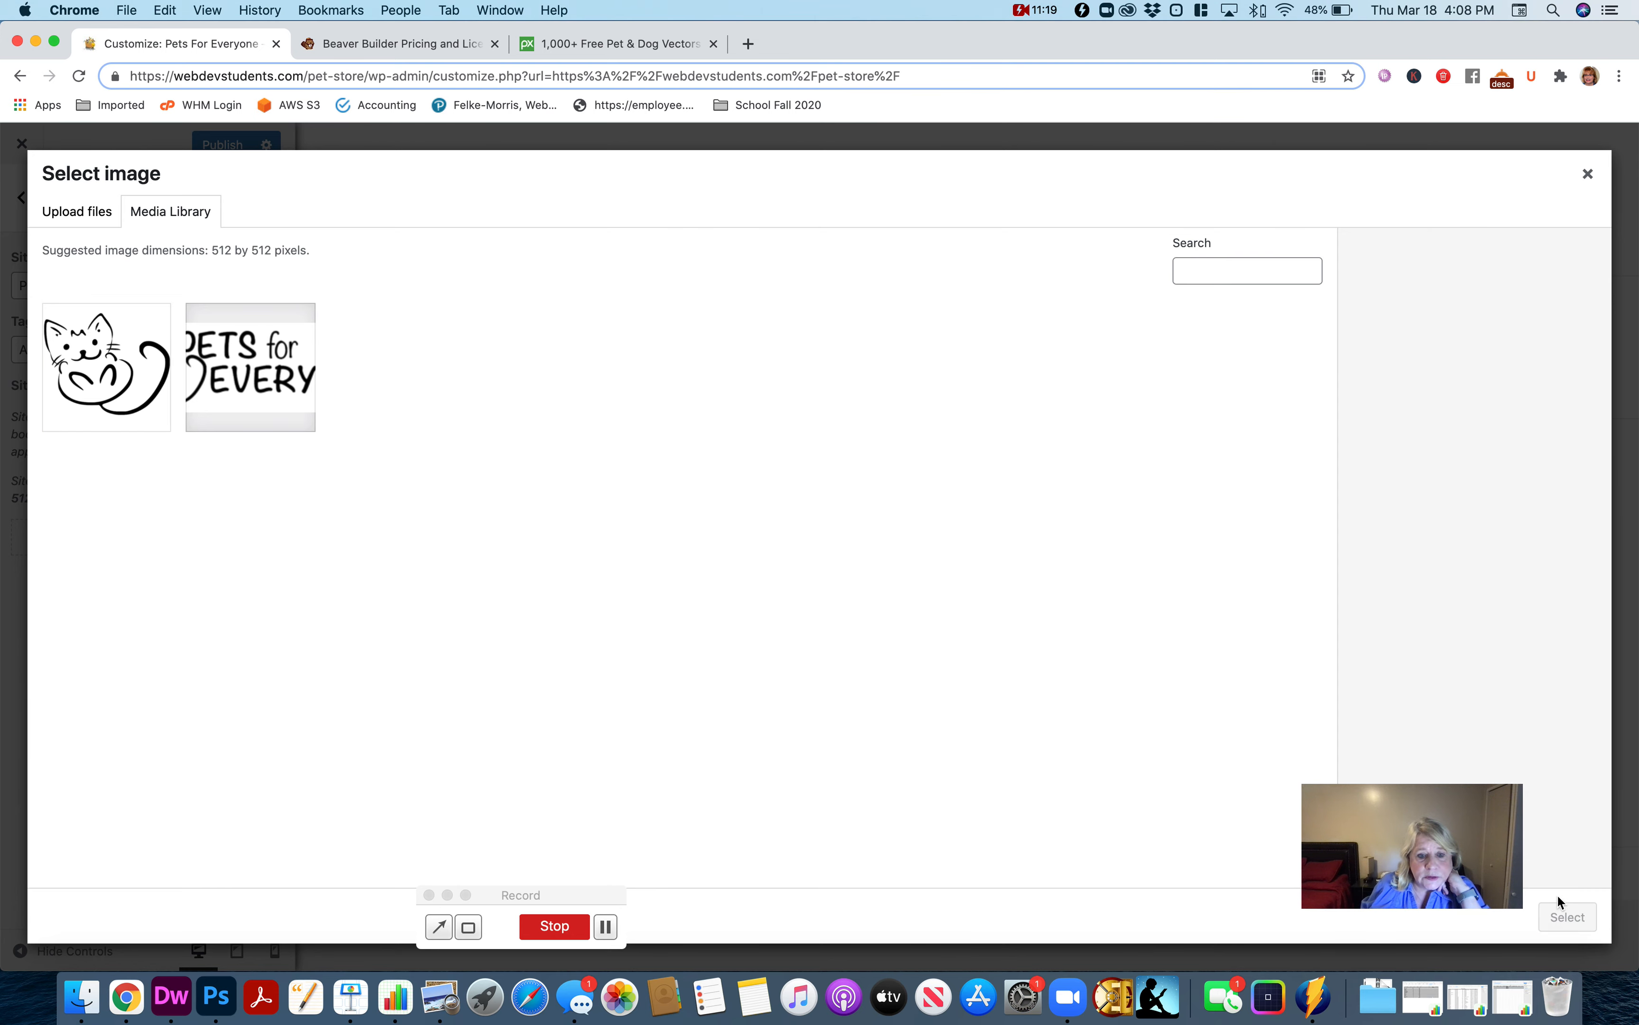